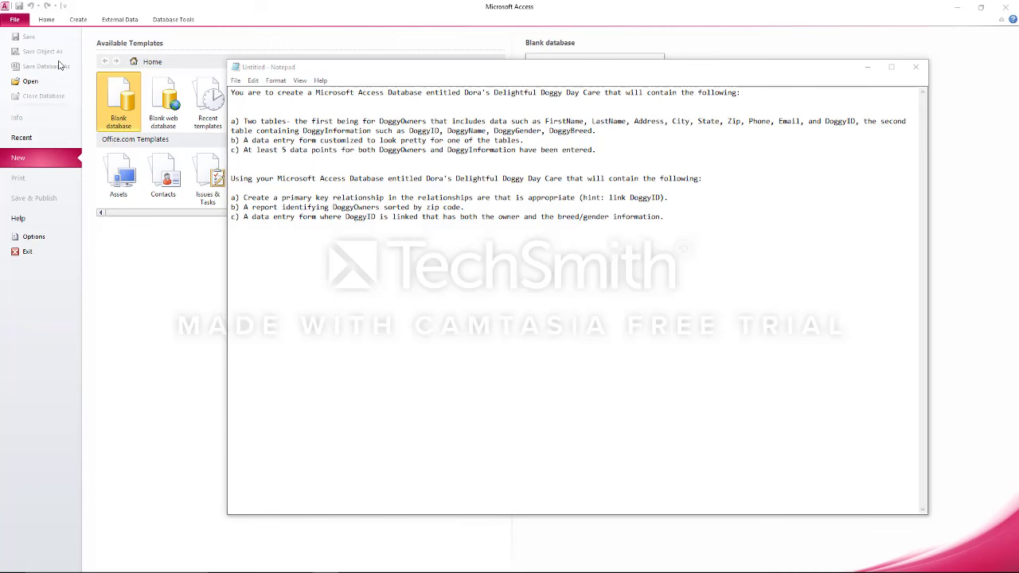
Set the Notepad assignment brief aside and bring the Access blank database page forward
{"action": "left_click", "coordinate": [127, 107]}
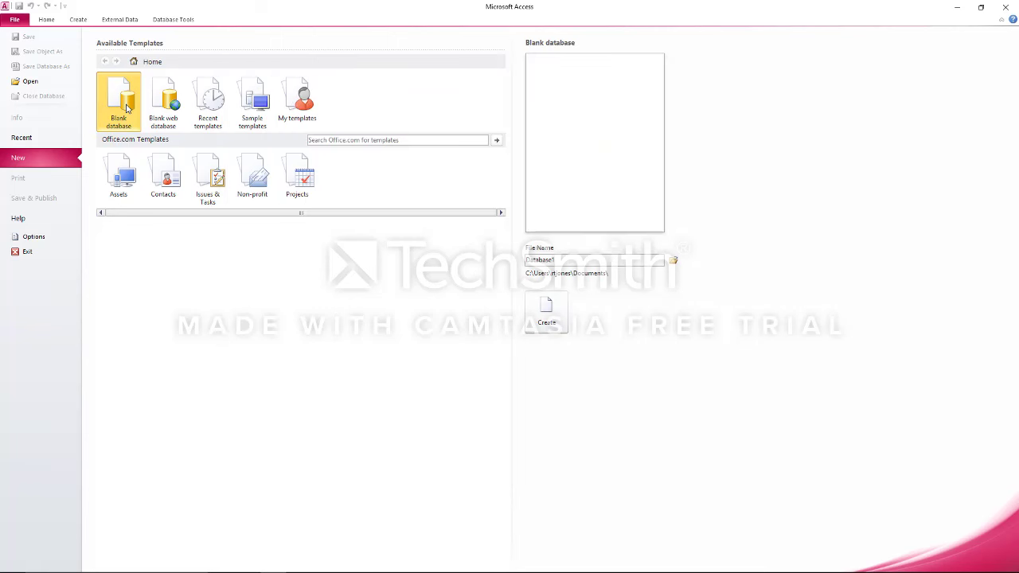
Create blank database Database1 and look through the Database Tools, External Data, Create and Home ribbons
{"action": "double_click", "coordinate": [127, 107]}
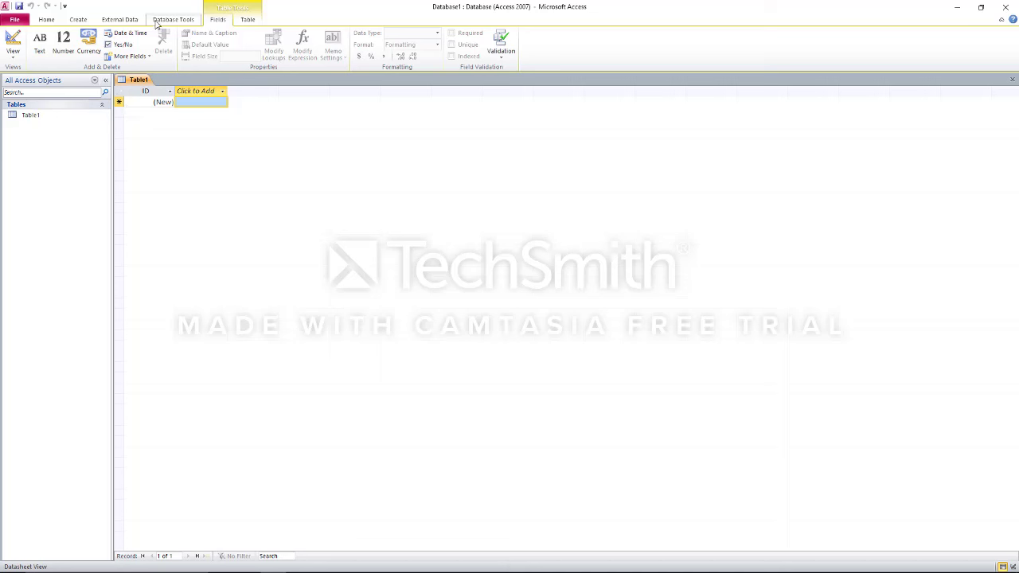
{"action": "left_click", "coordinate": [156, 20]}
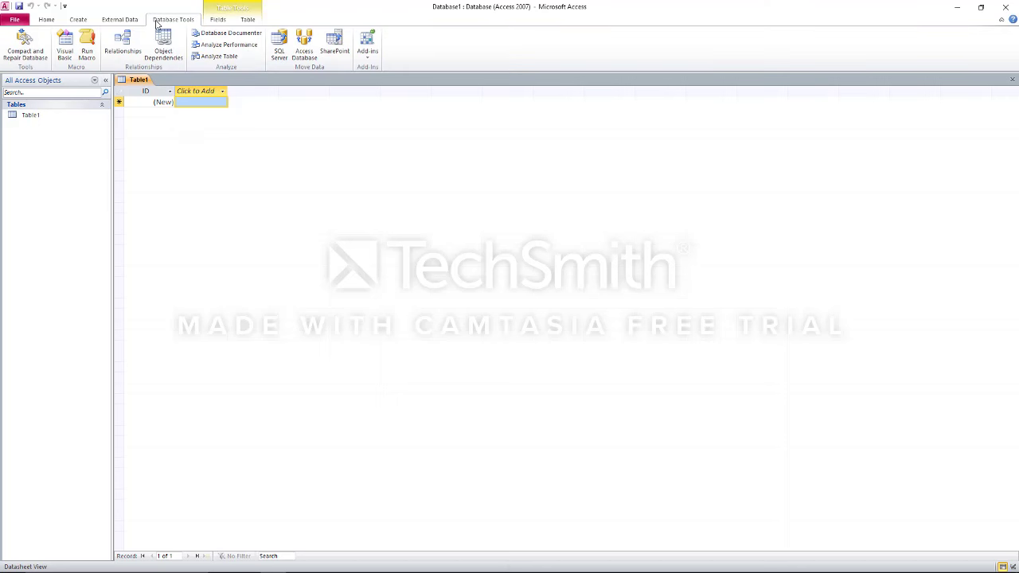
{"action": "left_click", "coordinate": [132, 20]}
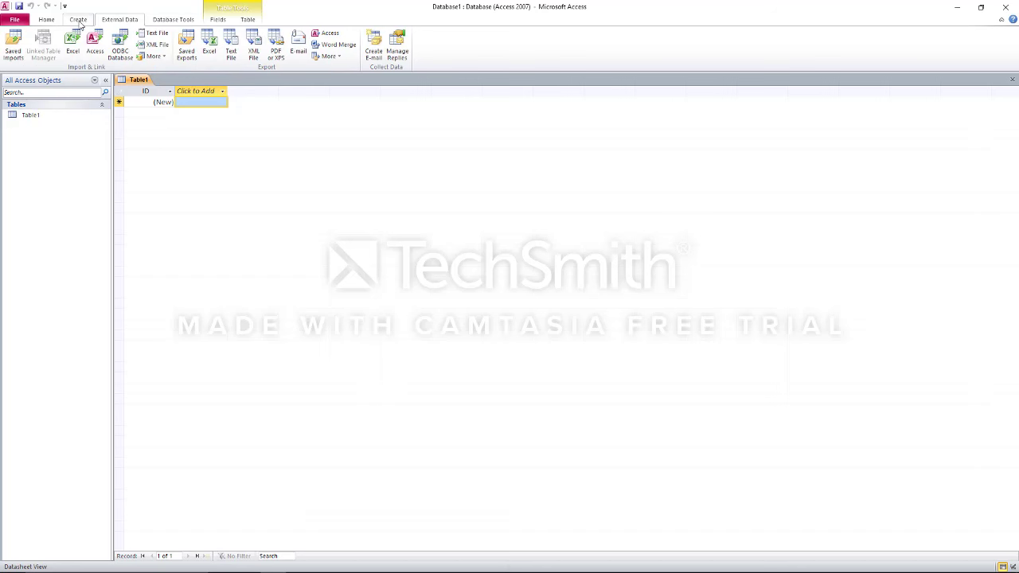
{"action": "left_click", "coordinate": [79, 20]}
{"action": "left_click", "coordinate": [47, 20]}
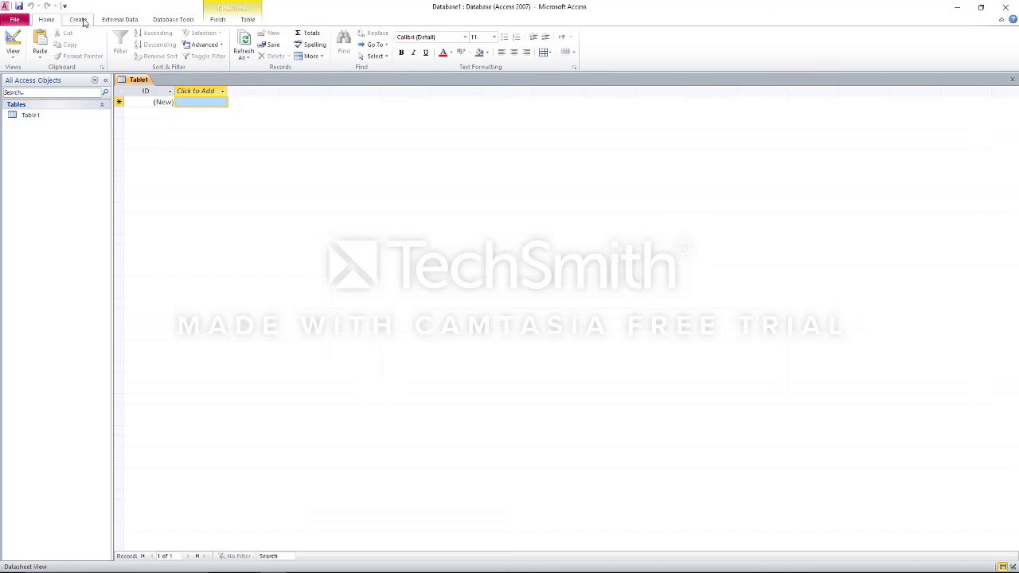
{"action": "left_click", "coordinate": [83, 22]}
{"action": "left_click", "coordinate": [55, 22]}
Close the empty Table1 and create a fresh blank Table1
{"action": "left_click", "coordinate": [1013, 80]}
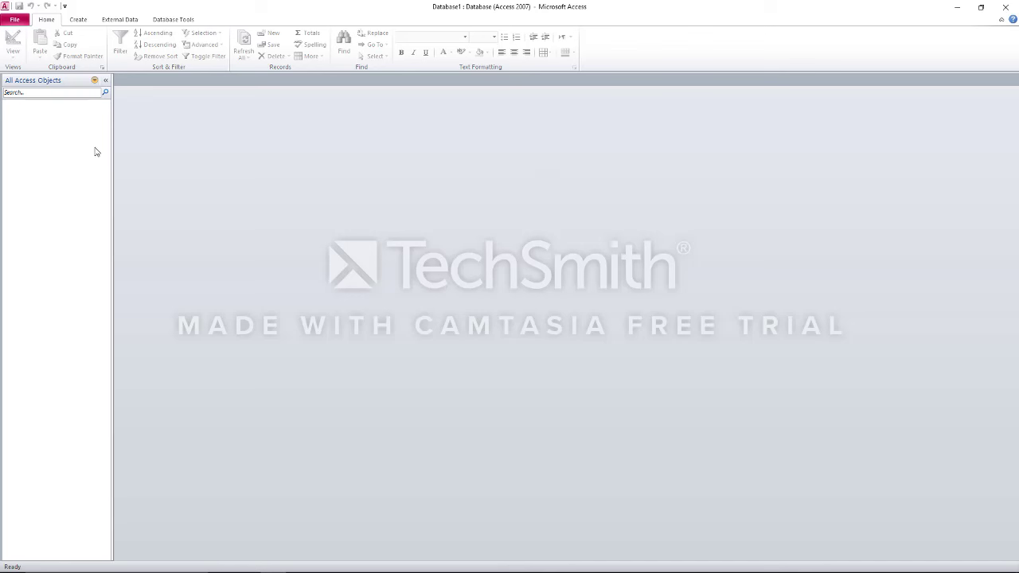
{"action": "left_click", "coordinate": [86, 22]}
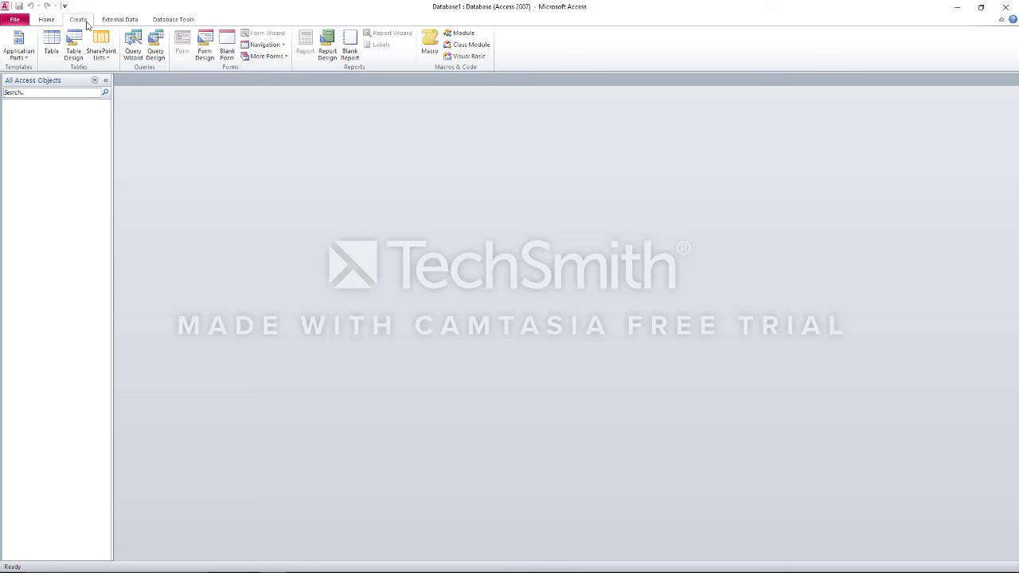
{"action": "left_click", "coordinate": [51, 50]}
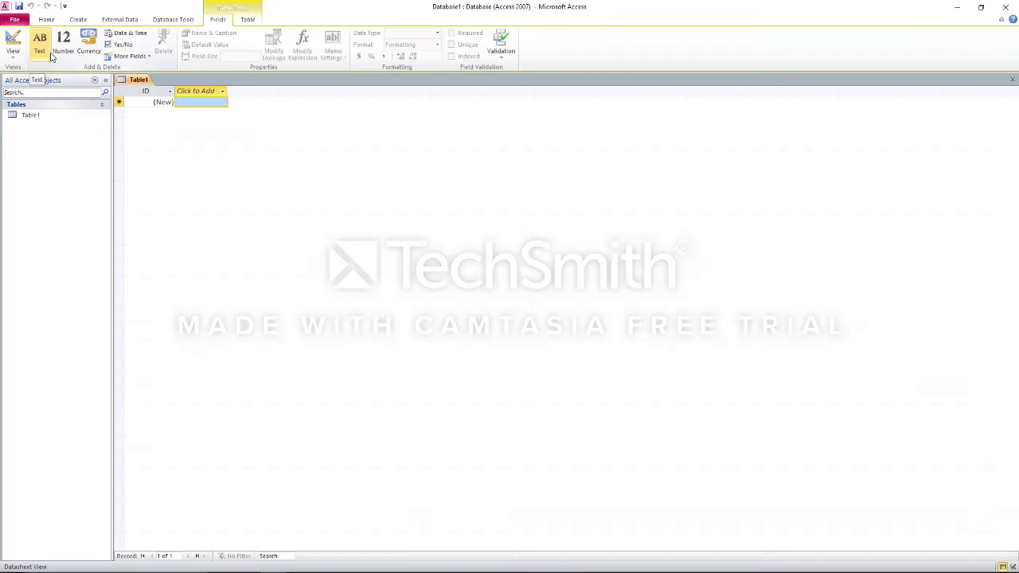
{"action": "left_click", "coordinate": [42, 119]}
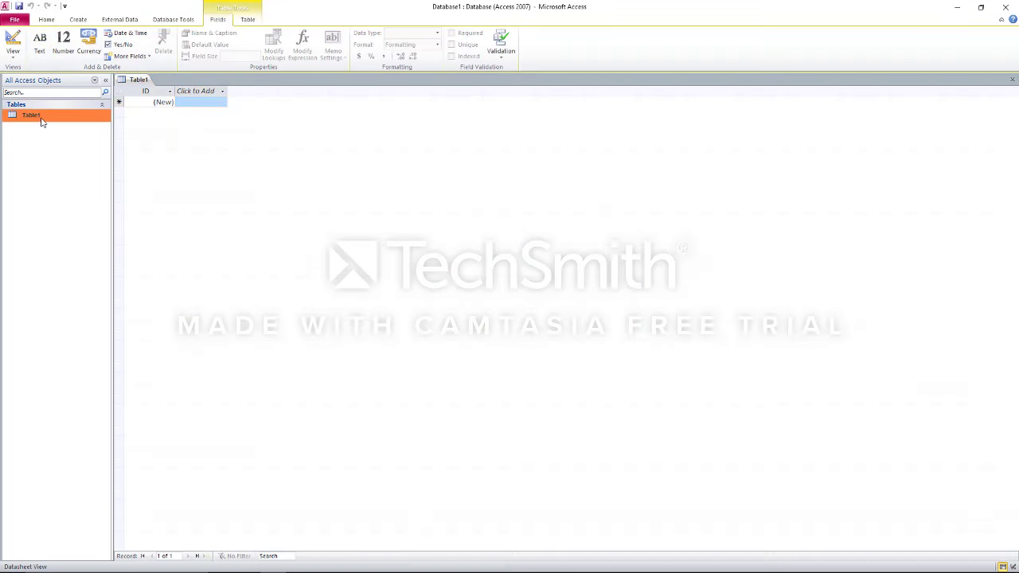
{"action": "double_click", "coordinate": [42, 120]}
Switch Table1 to Design View, saving it as DoggyOwners
{"action": "right_click", "coordinate": [42, 119]}
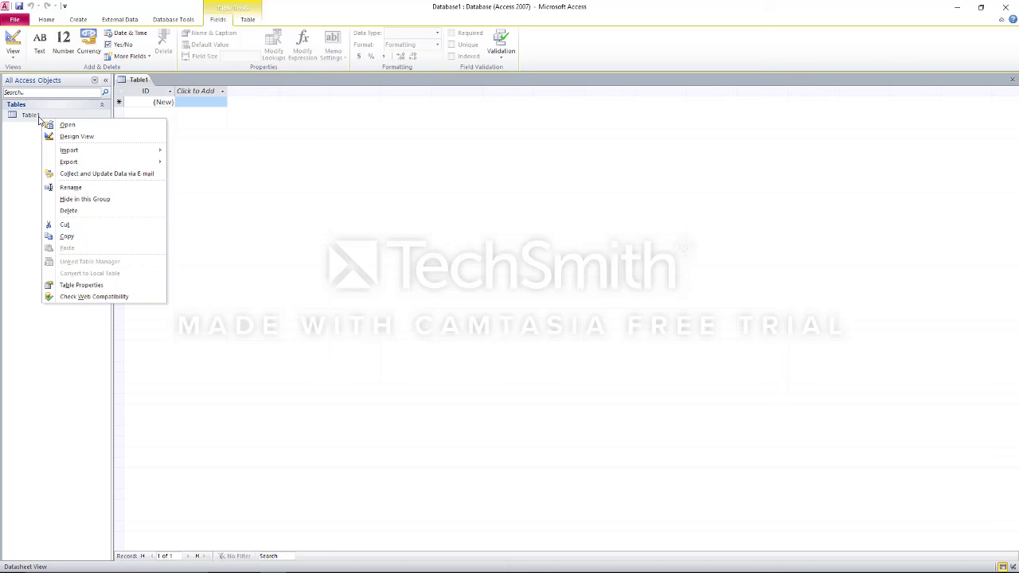
{"action": "left_click", "coordinate": [64, 136]}
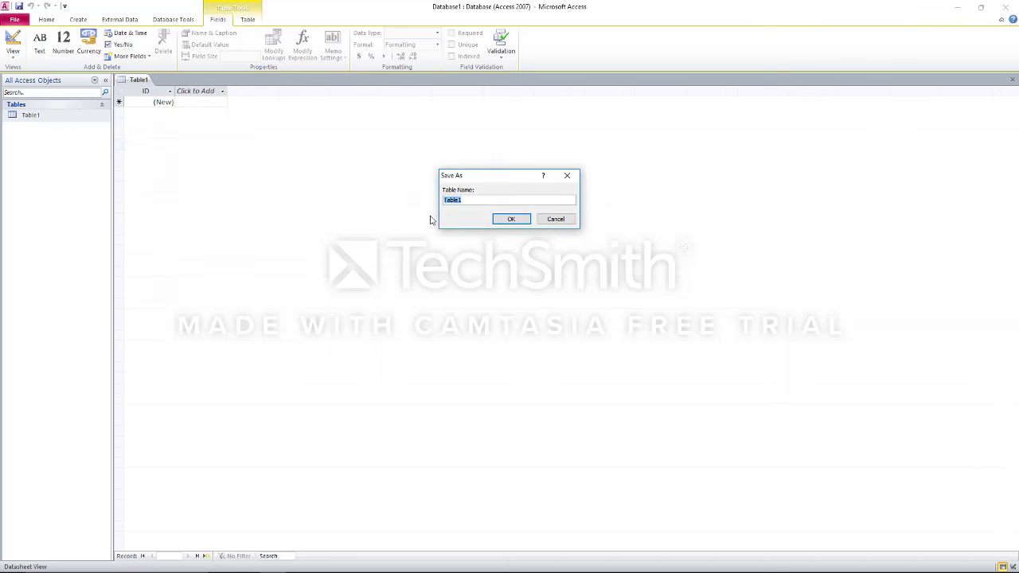
{"action": "type", "text": "DOc"}
{"action": "key", "text": "BackSpace"}
{"action": "key", "text": "BackSpace"}
{"action": "type", "text": "oggyOwne"}
{"action": "key", "text": "Return"}
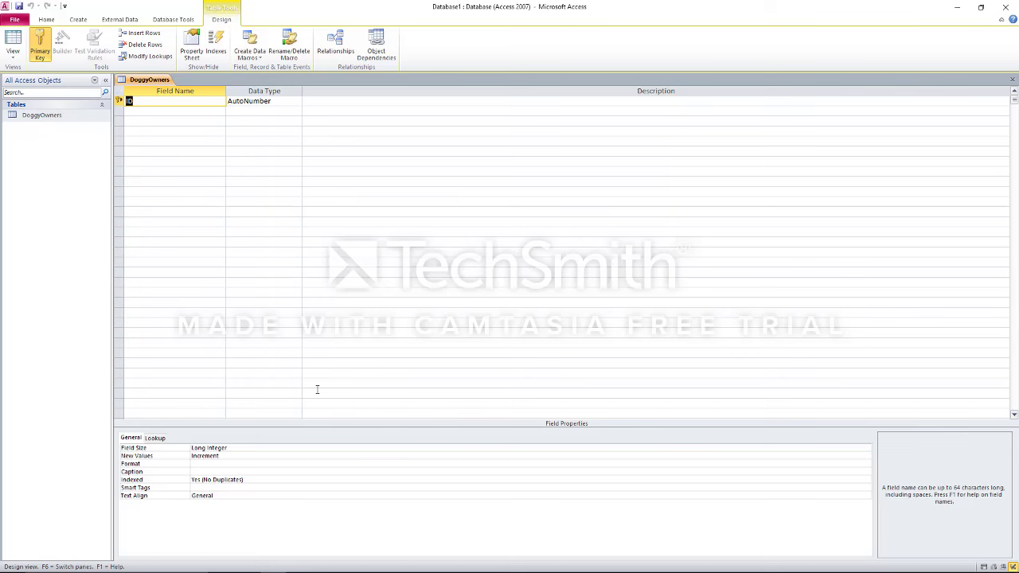
After checking the Notepad brief, rename the ID key field to DoggyID
{"action": "key", "text": "alt+Tab"}
{"action": "key", "text": "alt+Tab"}
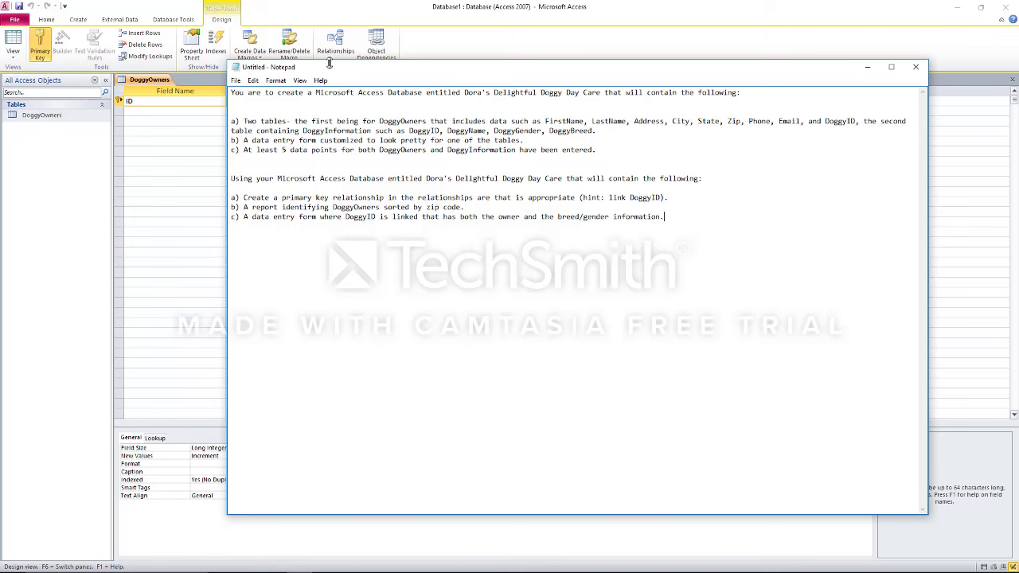
{"action": "left_click_drag", "start_coordinate": [330, 64], "coordinate": [460, 107]}
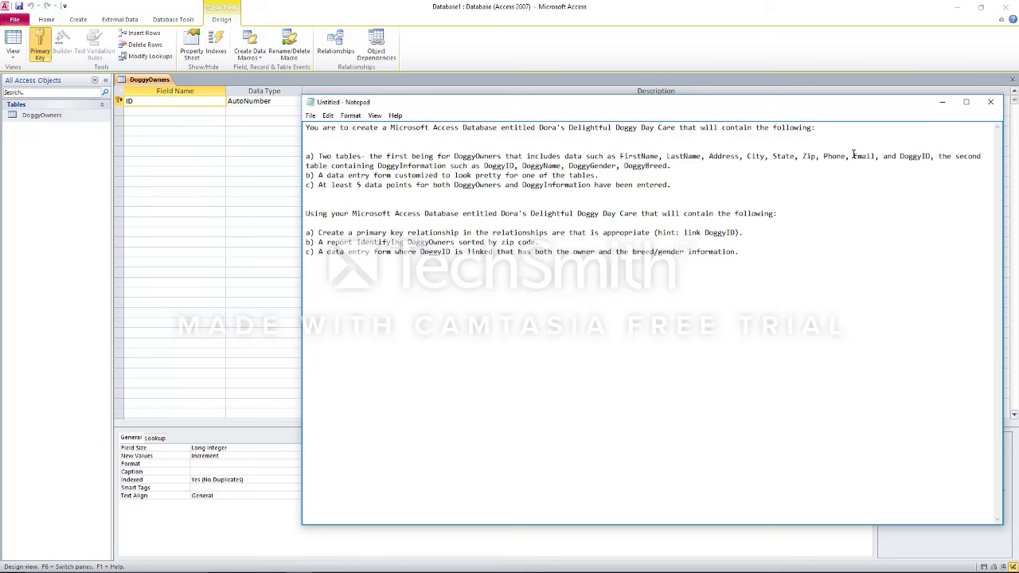
{"action": "left_click", "coordinate": [146, 100]}
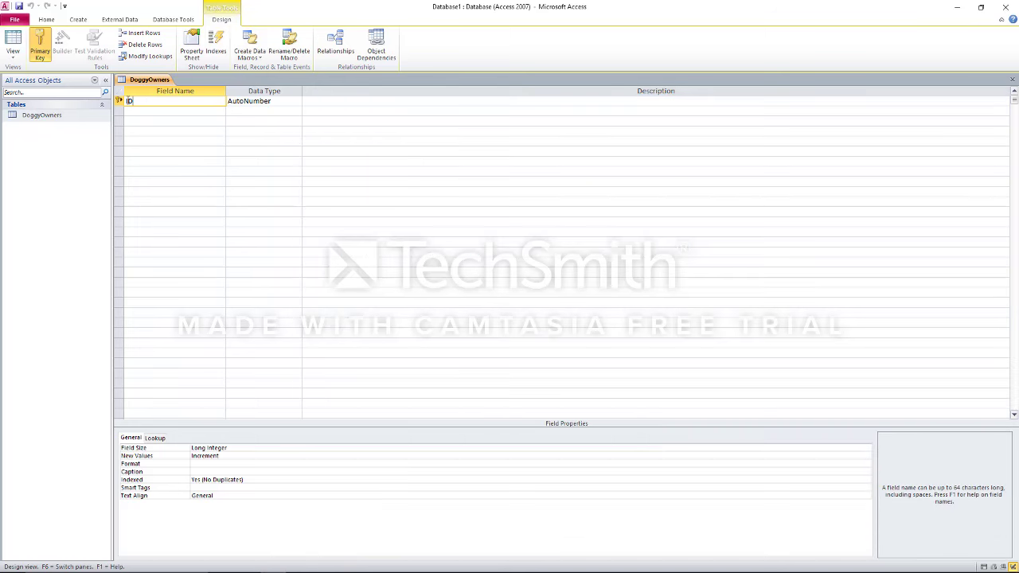
{"action": "key", "text": "Home"}
{"action": "type", "text": "Doggy"}
{"action": "left_click", "coordinate": [162, 113]}
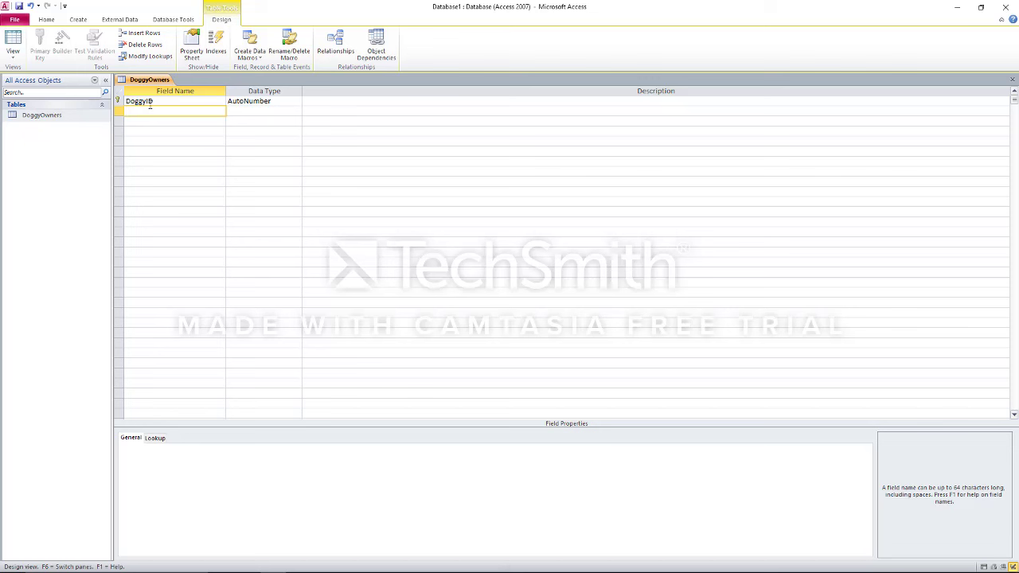
Rename the key field DoggyOwnerID and add LastName and FirstName fields
{"action": "left_click", "coordinate": [155, 101]}
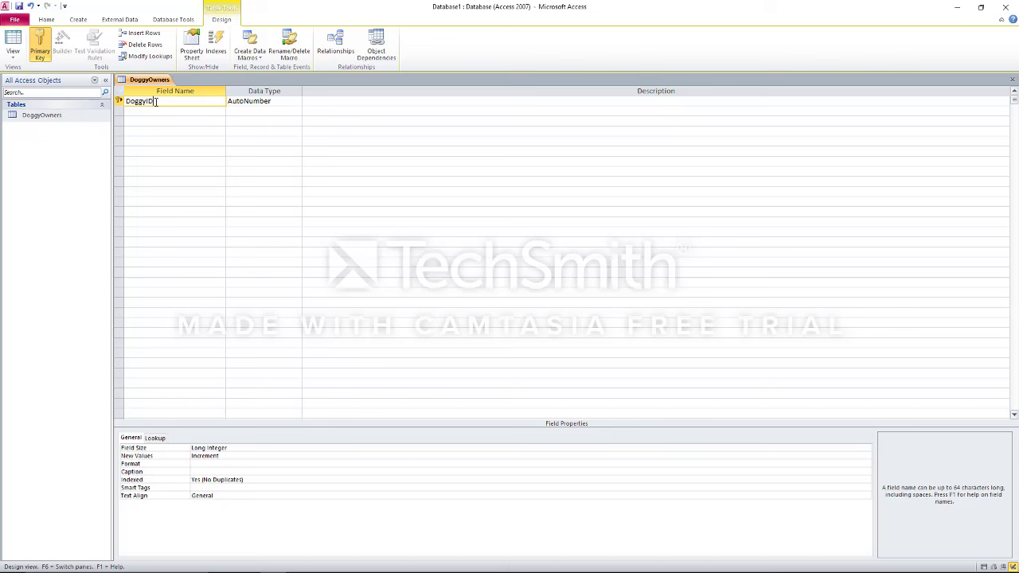
{"action": "key", "text": "BackSpace"}
{"action": "key", "text": "BackSpace"}
{"action": "type", "text": "OwnerID"}
{"action": "left_click", "coordinate": [156, 110]}
{"action": "type", "text": "LastName"}
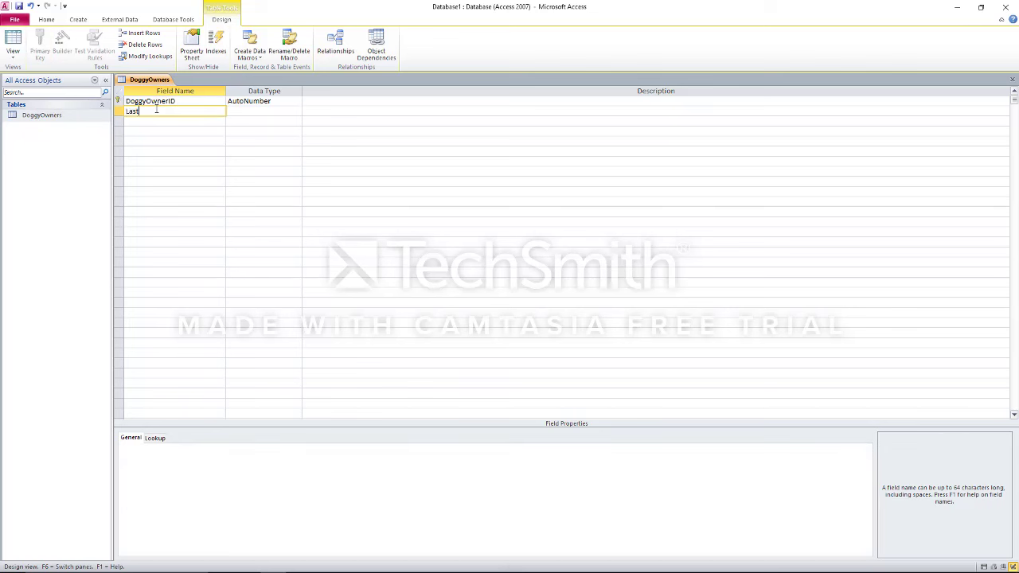
{"action": "left_click", "coordinate": [154, 120]}
{"action": "type", "text": "FirstName"}
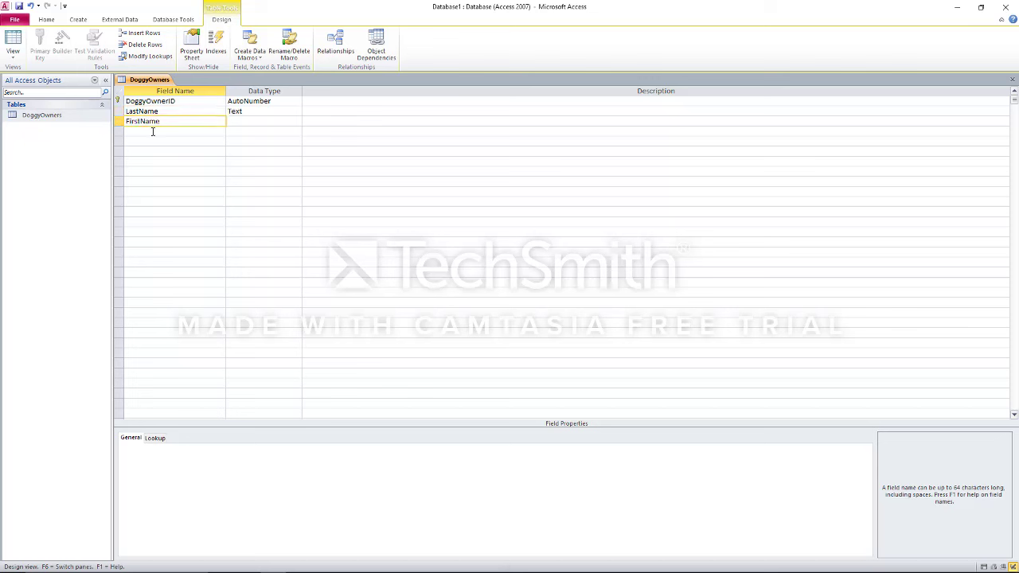
After checking the brief, add Text fields Address, City and State
{"action": "left_click", "coordinate": [153, 132]}
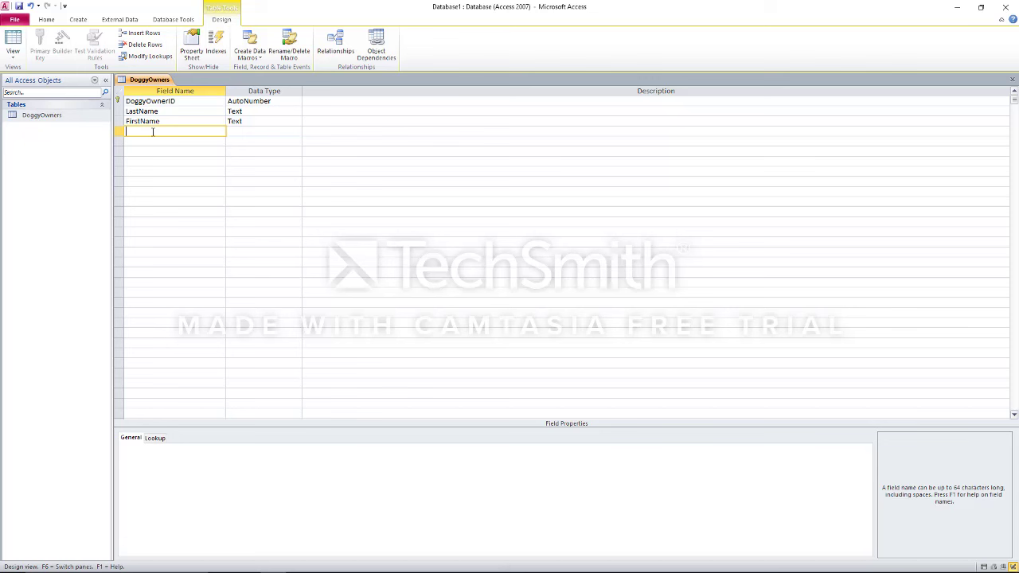
{"action": "key", "text": "alt+Tab"}
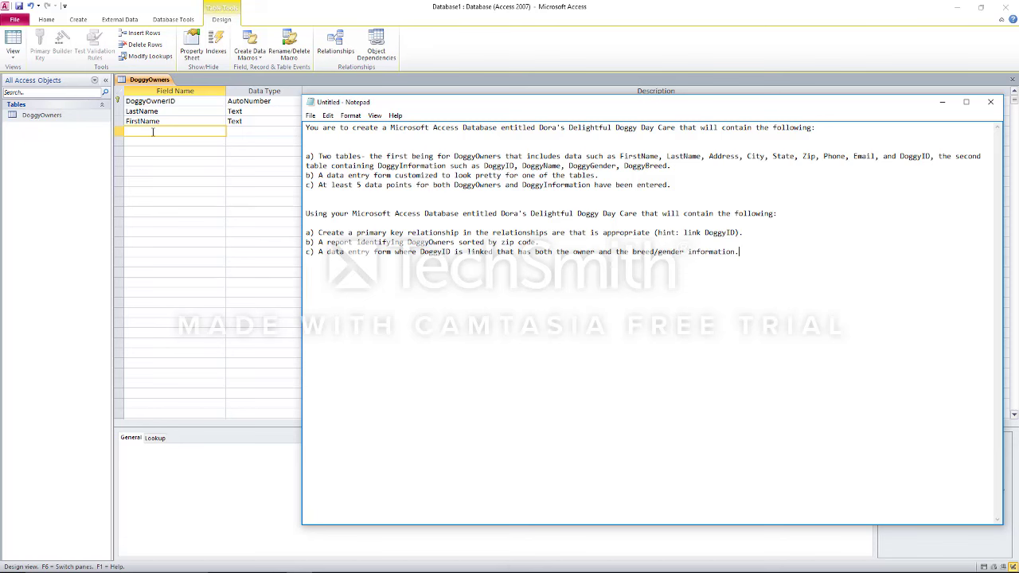
{"action": "left_click", "coordinate": [153, 132]}
{"action": "type", "text": "Address"}
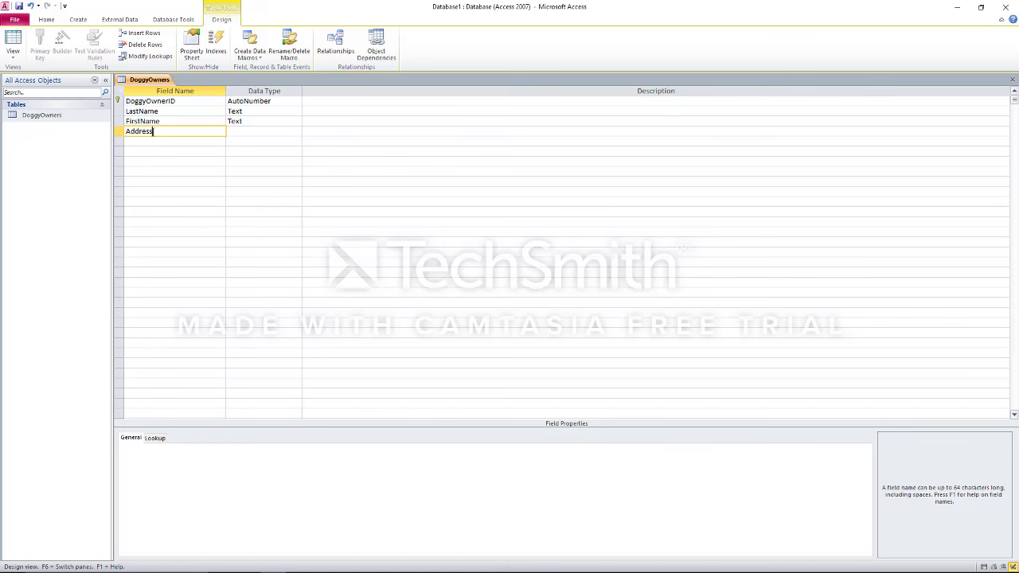
{"action": "key", "text": "Tab"}
{"action": "key", "text": "Tab"}
{"action": "key", "text": "Tab"}
{"action": "type", "text": "City"}
{"action": "key", "text": "Tab"}
{"action": "key", "text": "Tab"}
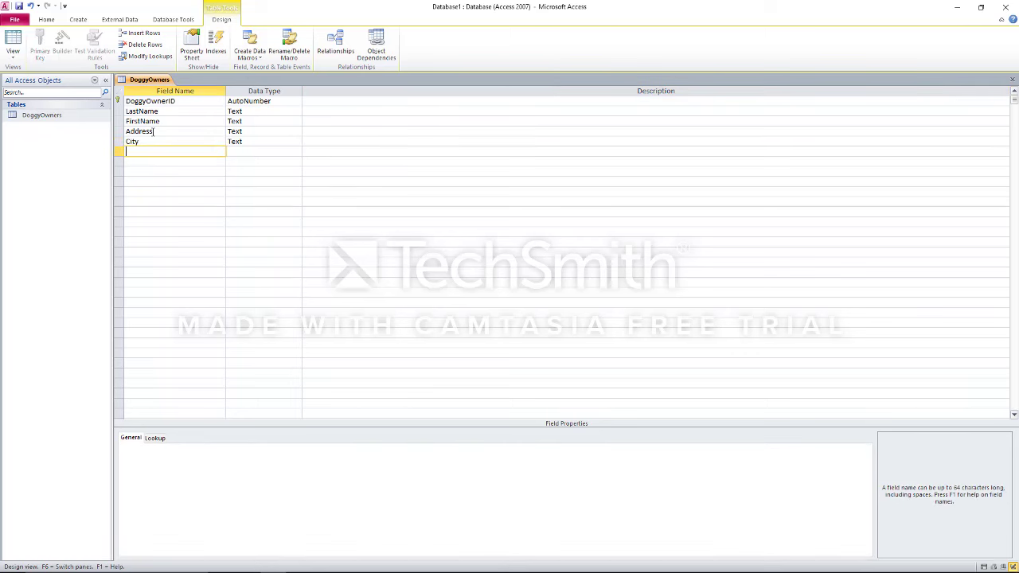
{"action": "type", "text": "State"}
Add Text fields Zip, Phone and Email, then return to the brief
{"action": "key", "text": "Tab"}
{"action": "key", "text": "Tab"}
{"action": "key", "text": "Tab"}
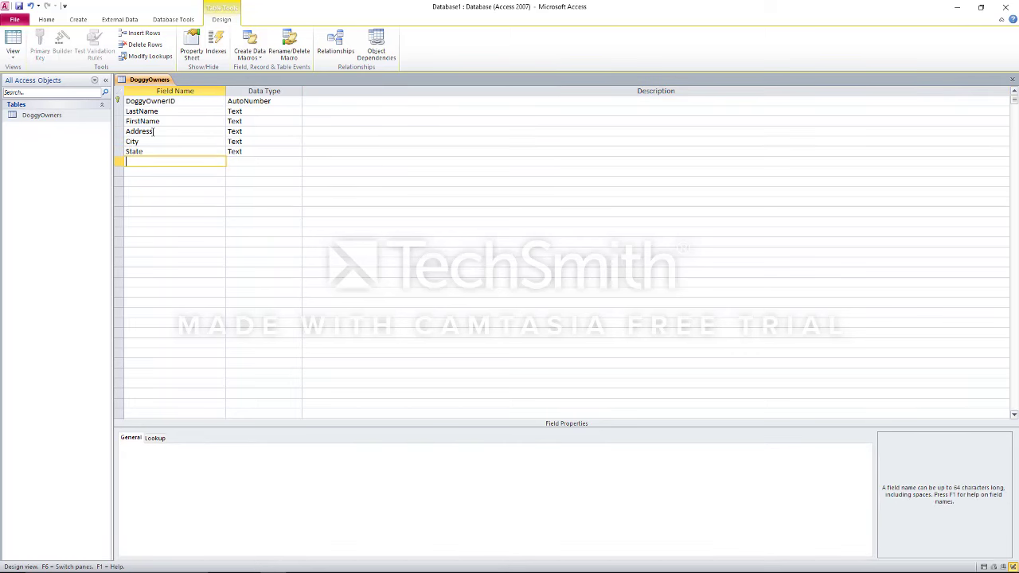
{"action": "type", "text": "Zip"}
{"action": "key", "text": "Tab"}
{"action": "key", "text": "Tab"}
{"action": "key", "text": "Tab"}
{"action": "type", "text": "Phone"}
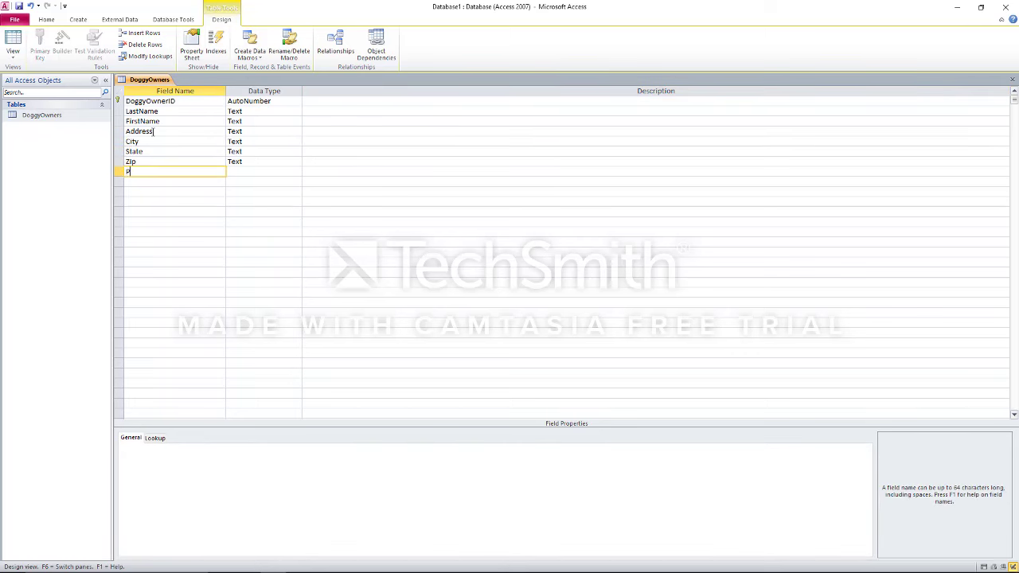
{"action": "key", "text": "Tab"}
{"action": "key", "text": "Tab"}
{"action": "key", "text": "Tab"}
{"action": "type", "text": "Email"}
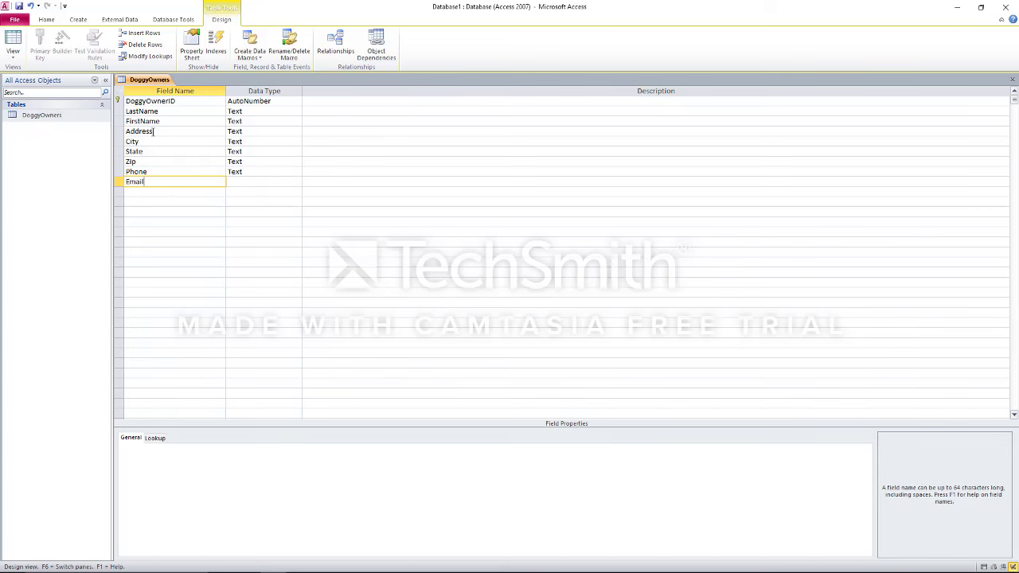
{"action": "key", "text": "Tab"}
{"action": "key", "text": "Tab"}
{"action": "key", "text": "Tab"}
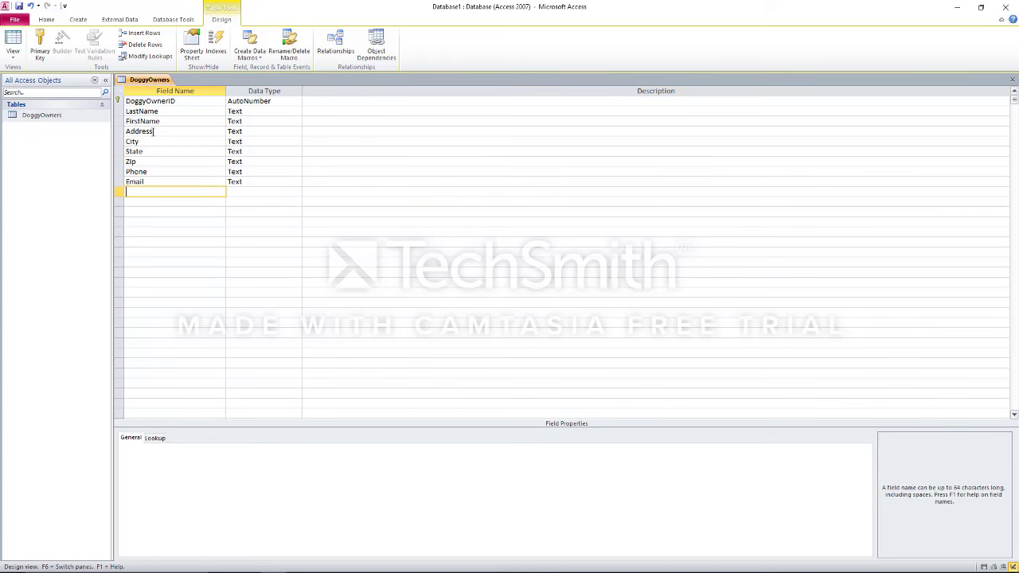
{"action": "key", "text": "alt+Tab"}
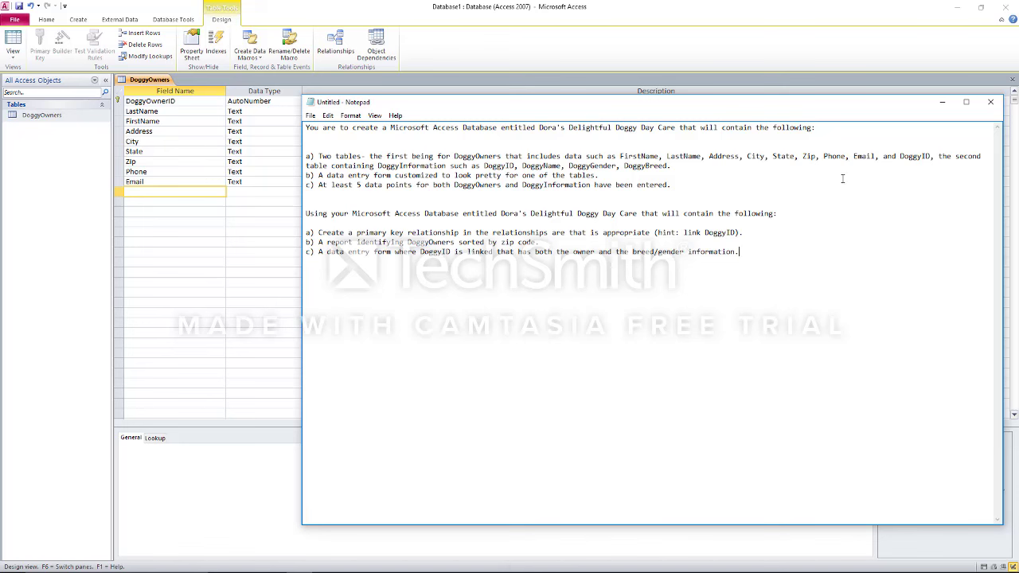
Set the LastName field size to 40
{"action": "left_click", "coordinate": [176, 204]}
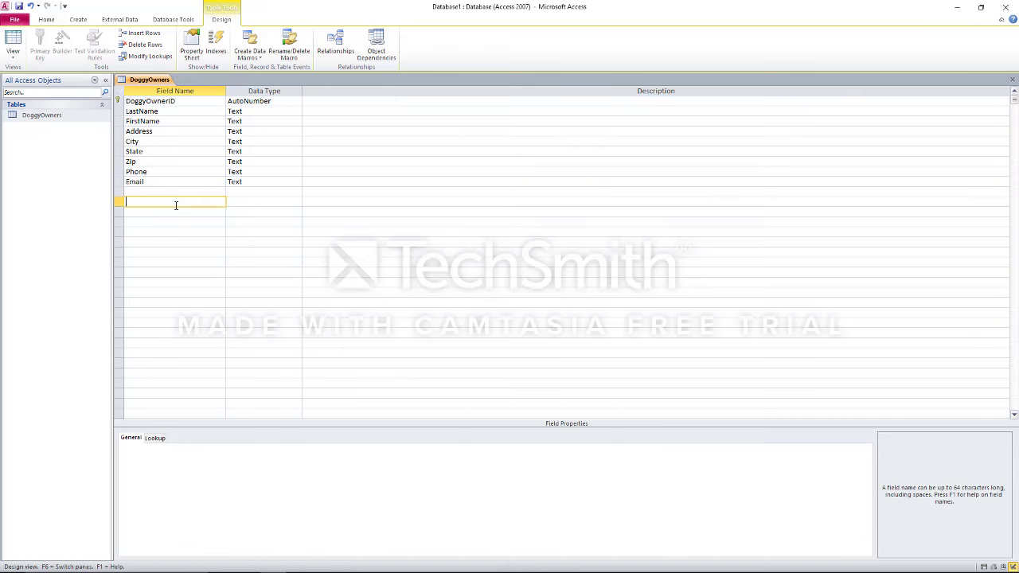
{"action": "left_click", "coordinate": [253, 112]}
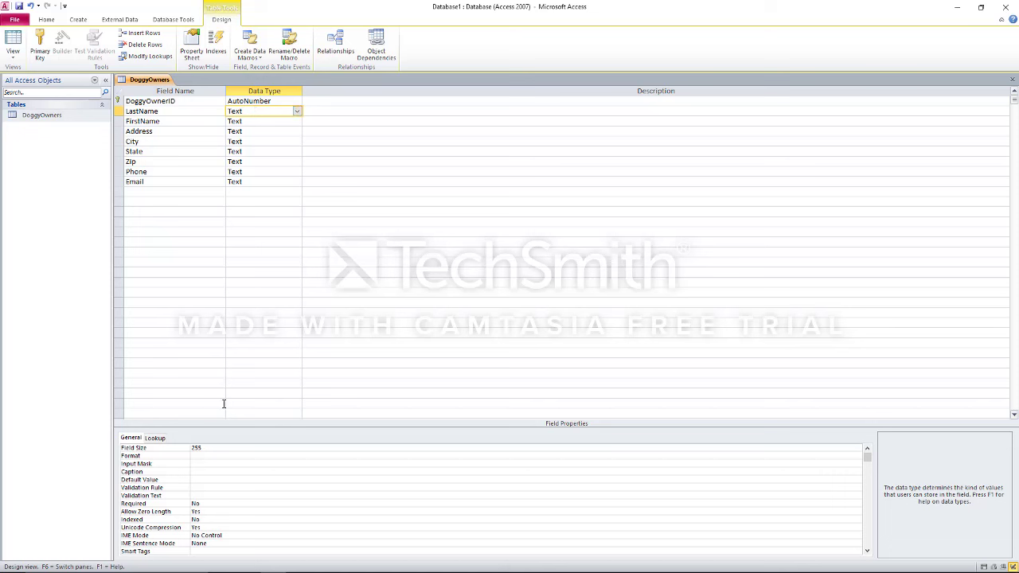
{"action": "left_click", "coordinate": [211, 446]}
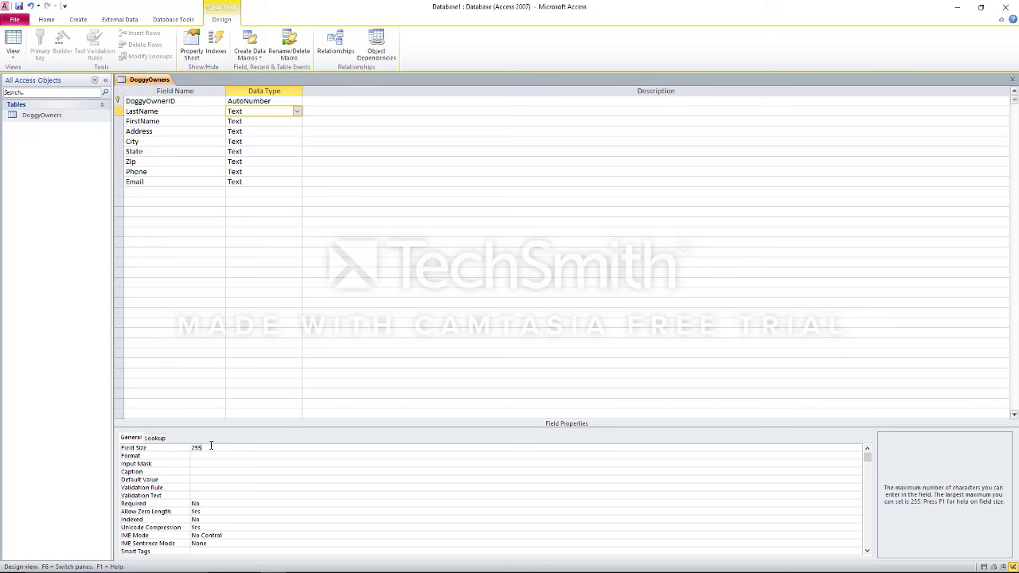
{"action": "key", "text": "BackSpace"}
{"action": "key", "text": "BackSpace"}
{"action": "key", "text": "BackSpace"}
{"action": "type", "text": "5"}
{"action": "key", "text": "BackSpace"}
{"action": "key", "text": "Return"}
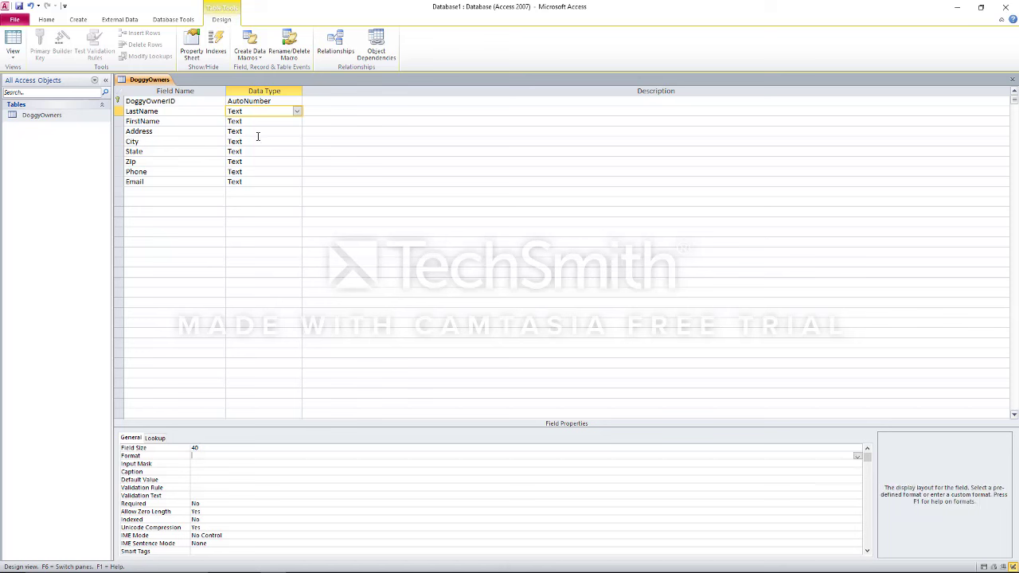
Set the FirstName field size to 40 and Address to 50
{"action": "left_click", "coordinate": [257, 121]}
{"action": "left_click", "coordinate": [215, 457]}
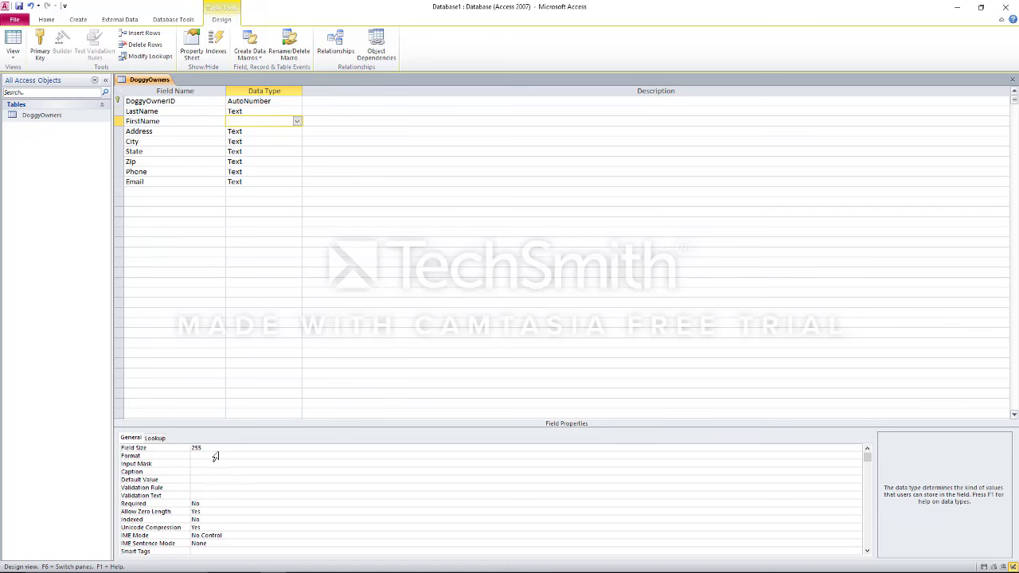
{"action": "left_click", "coordinate": [218, 448]}
{"action": "key", "text": "BackSpace"}
{"action": "key", "text": "BackSpace"}
{"action": "key", "text": "BackSpace"}
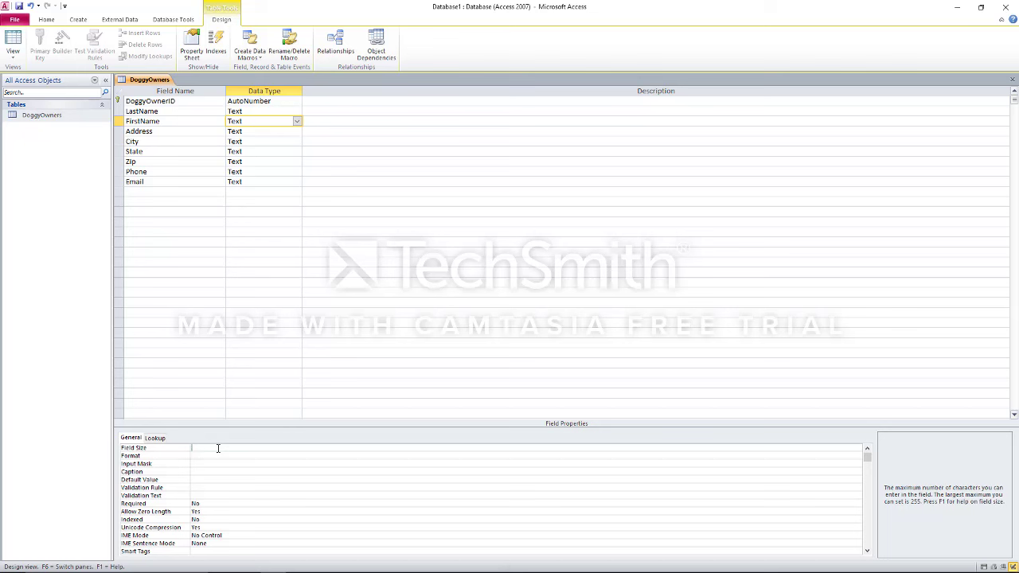
{"action": "type", "text": "40"}
{"action": "key", "text": "Return"}
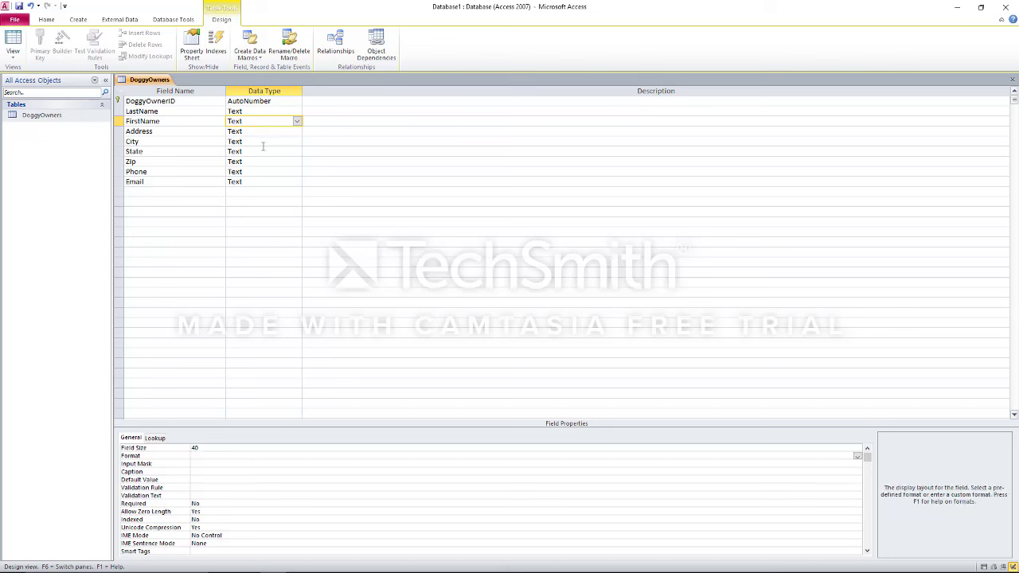
{"action": "left_click", "coordinate": [261, 131]}
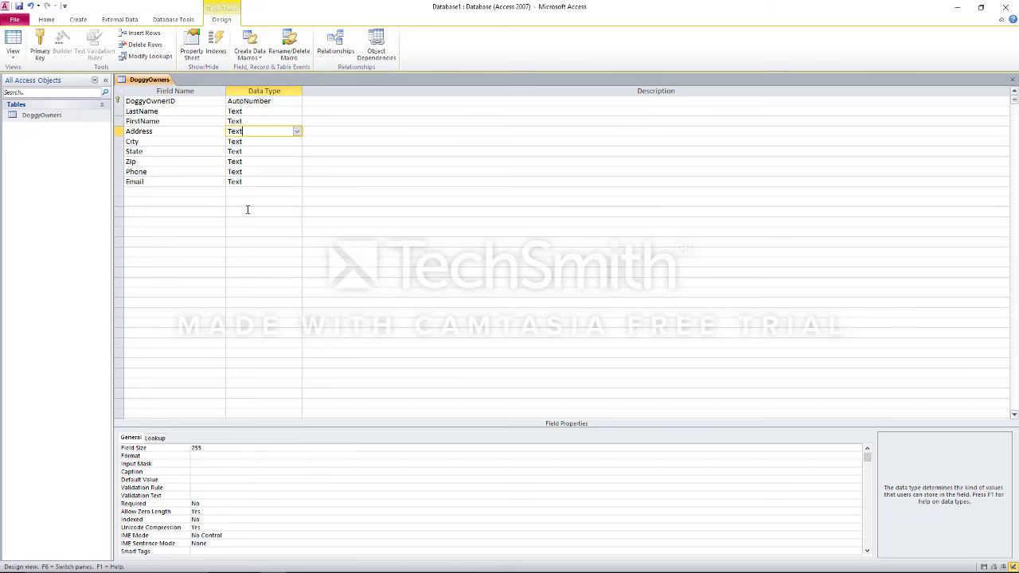
{"action": "left_click", "coordinate": [220, 452]}
{"action": "type", "text": "5"}
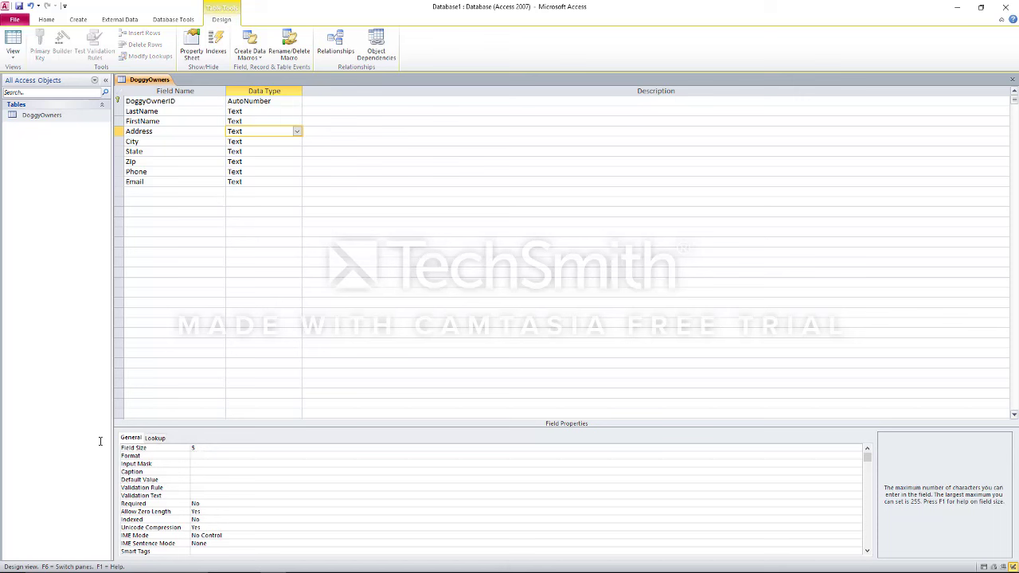
{"action": "type", "text": "0"}
{"action": "key", "text": "Return"}
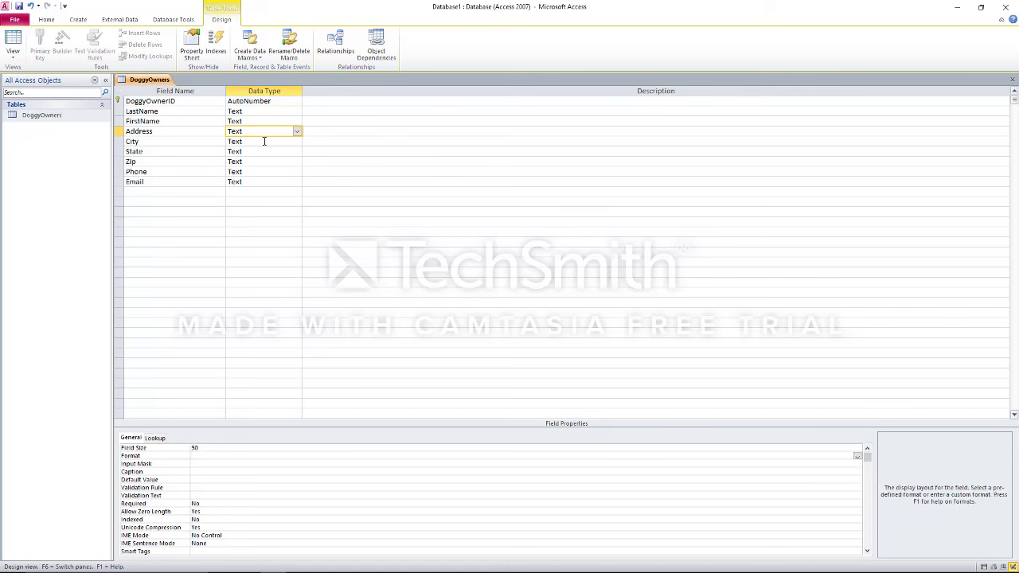
Set the City field size to 40 and State to 2
{"action": "left_click", "coordinate": [266, 141]}
{"action": "left_click", "coordinate": [218, 450]}
{"action": "type", "text": "40"}
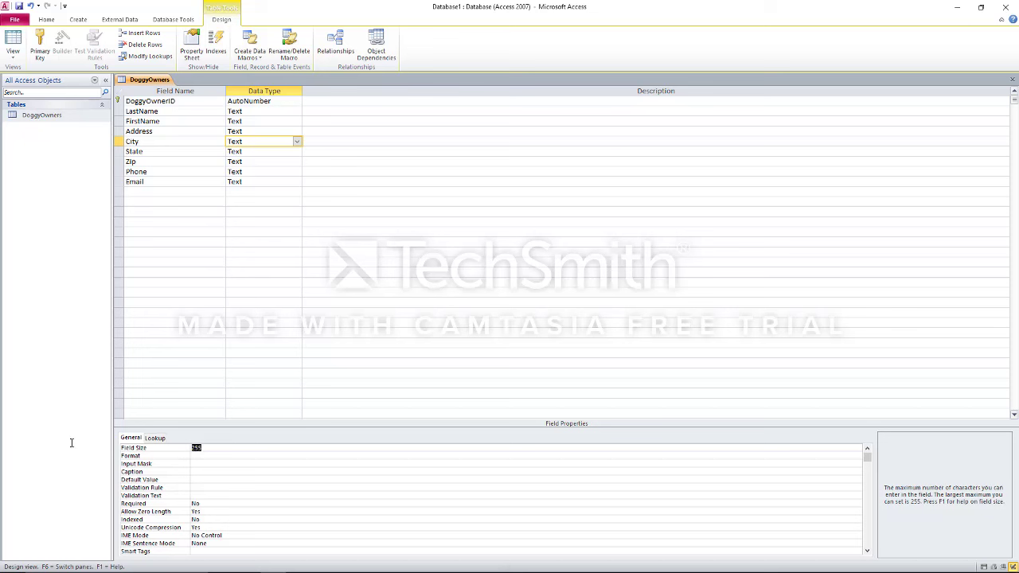
{"action": "key", "text": "Return"}
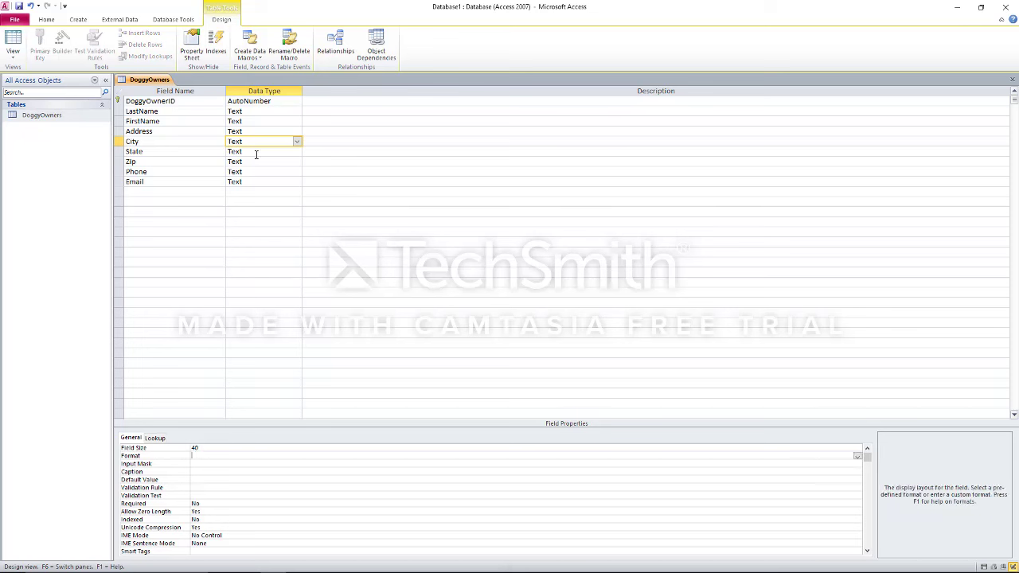
{"action": "left_click", "coordinate": [256, 153]}
{"action": "left_click", "coordinate": [213, 450]}
{"action": "key", "text": "BackSpace"}
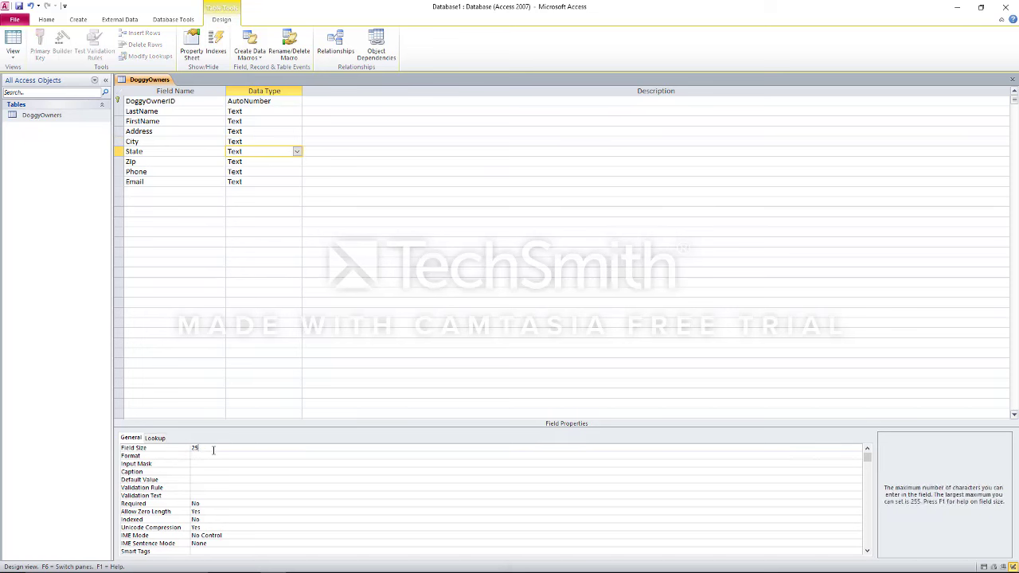
{"action": "key", "text": "BackSpace"}
{"action": "key", "text": "BackSpace"}
{"action": "type", "text": "2"}
{"action": "key", "text": "Return"}
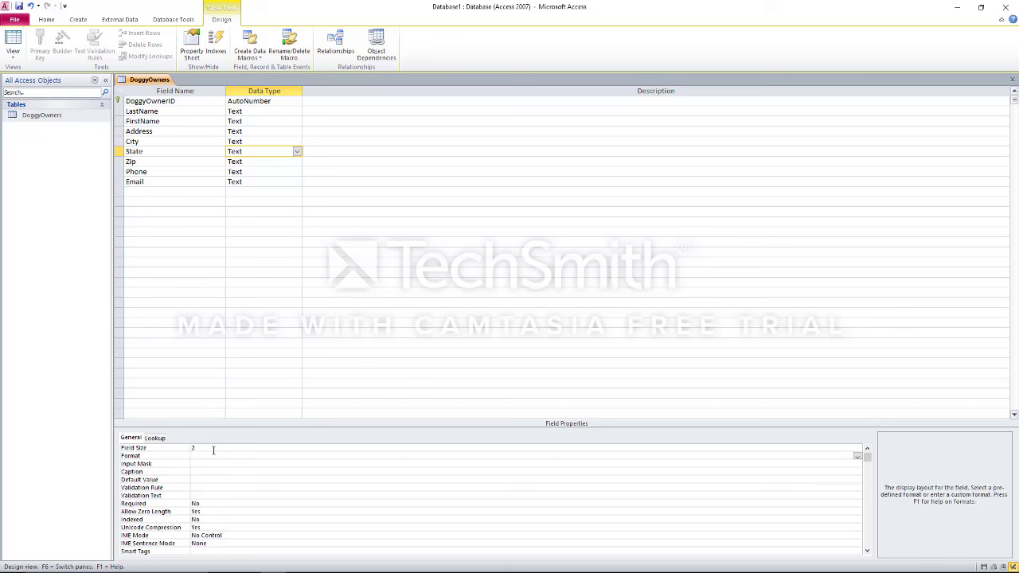
{"action": "left_click", "coordinate": [290, 162]}
{"action": "left_click", "coordinate": [296, 162]}
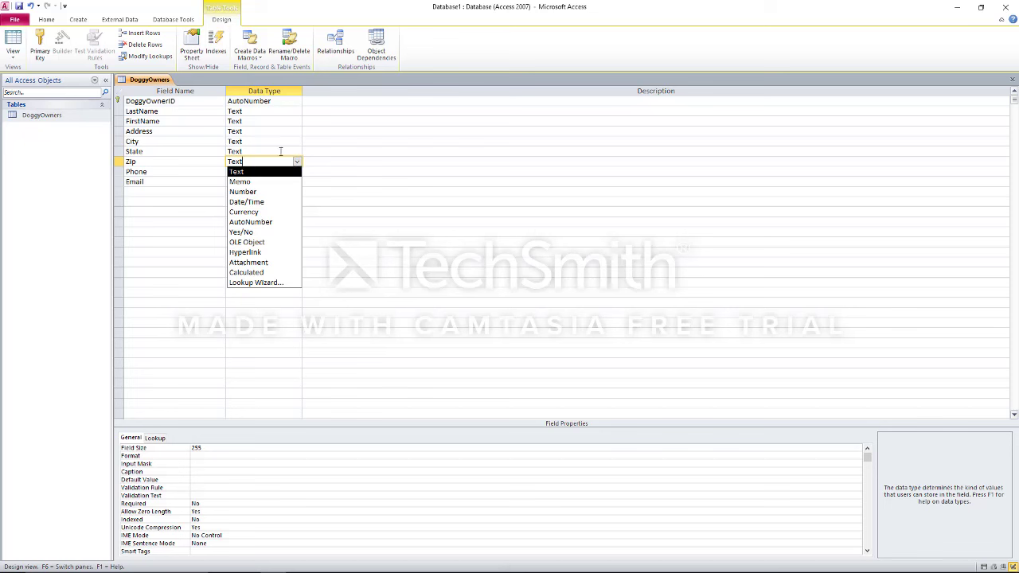
Start the Lookup Wizard for Zip with manually typed values, then cancel it
{"action": "left_click", "coordinate": [267, 283]}
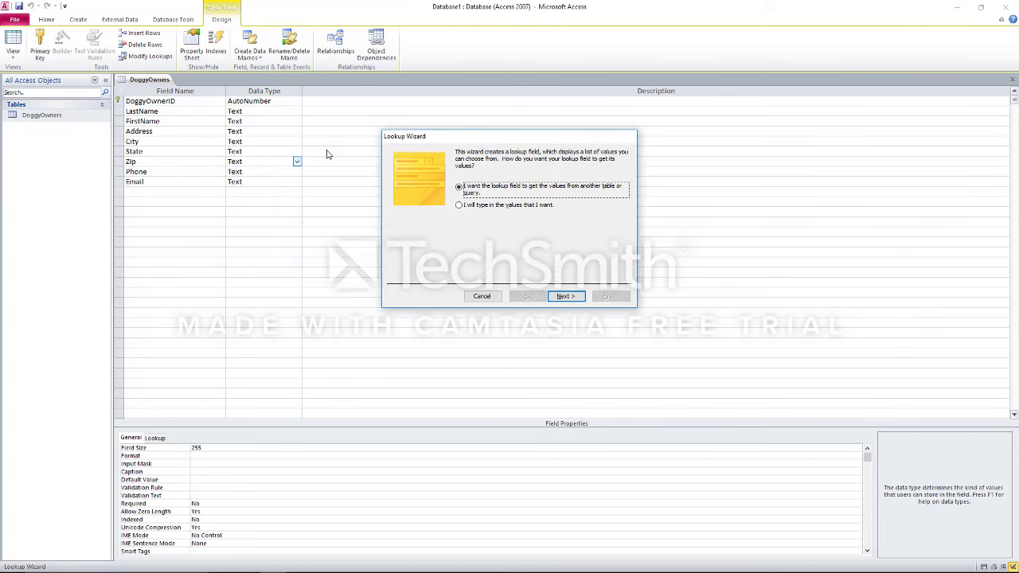
{"action": "left_click", "coordinate": [490, 207]}
{"action": "left_click", "coordinate": [565, 295]}
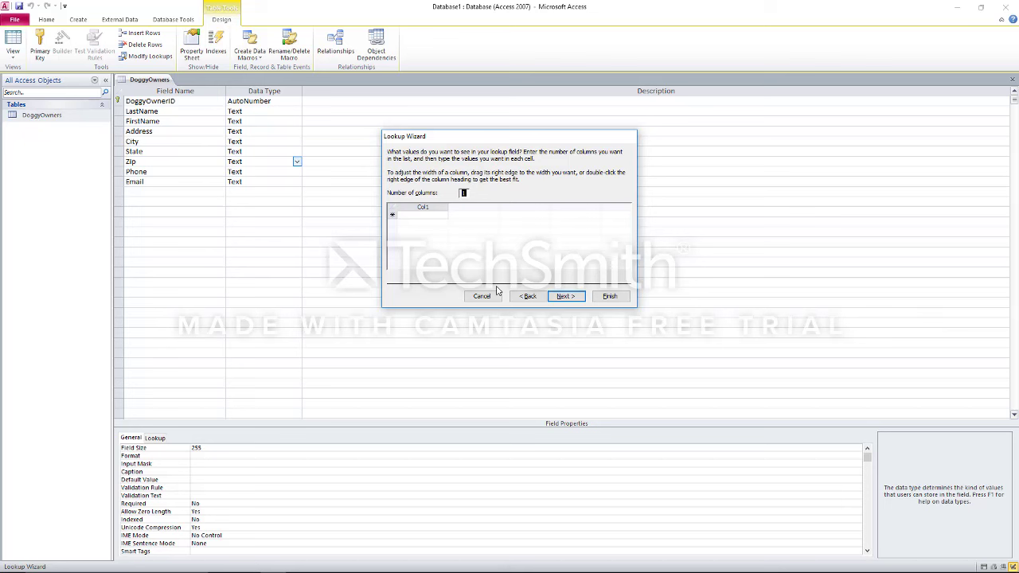
{"action": "left_click", "coordinate": [486, 296]}
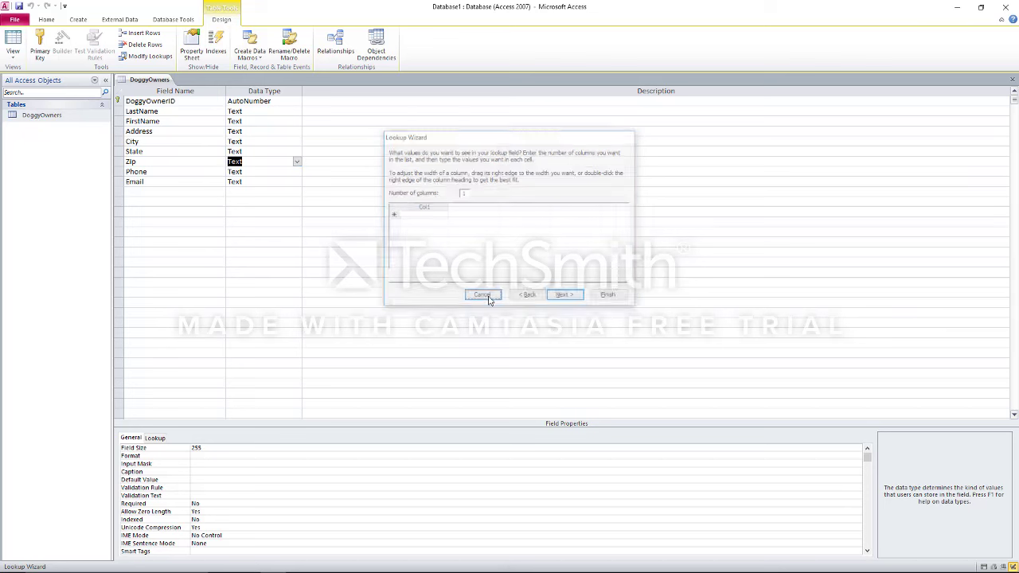
Make Zip a Number field with General Number format and 0 decimal places
{"action": "left_click", "coordinate": [296, 162]}
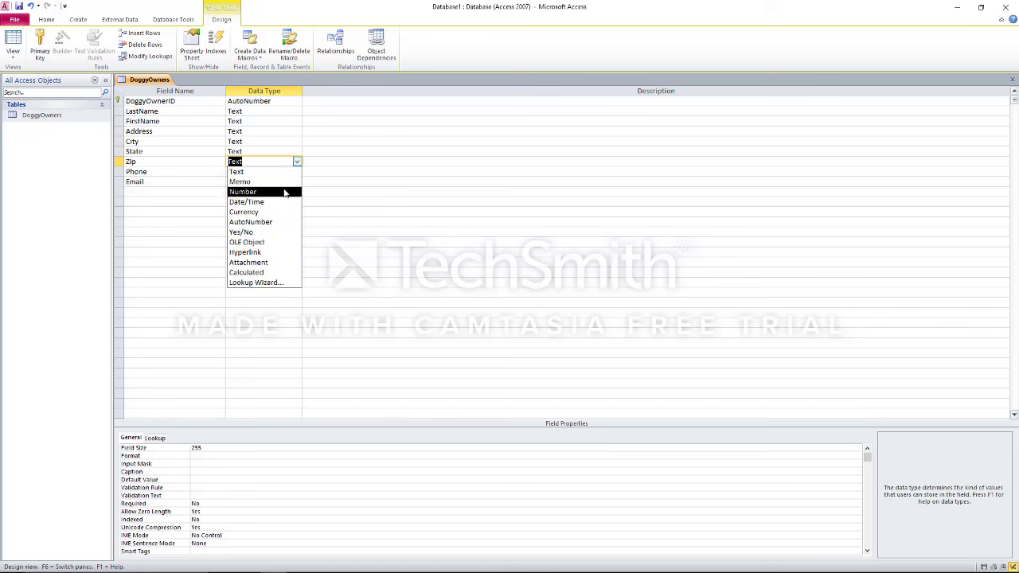
{"action": "left_click", "coordinate": [285, 194]}
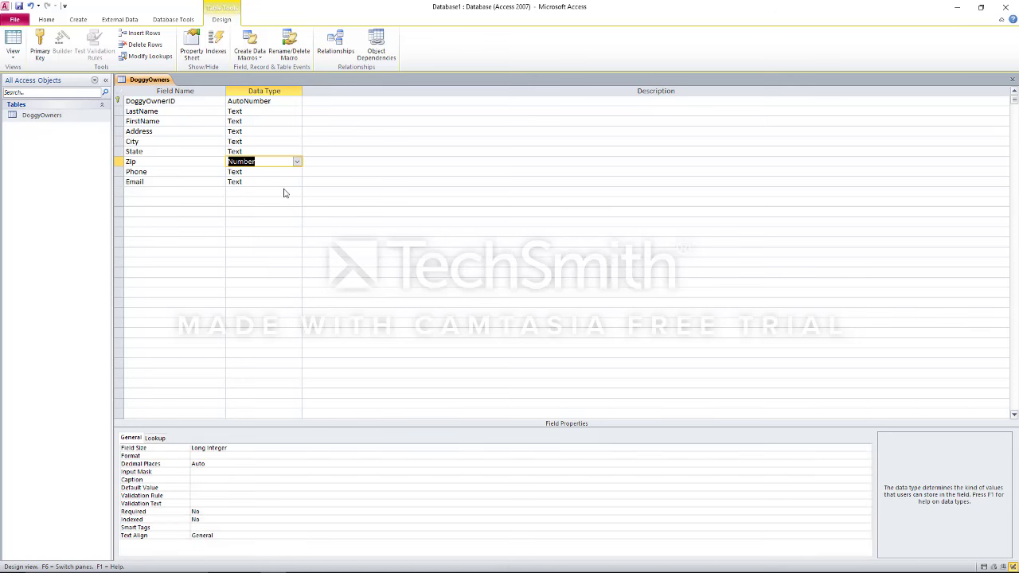
{"action": "left_click", "coordinate": [221, 456]}
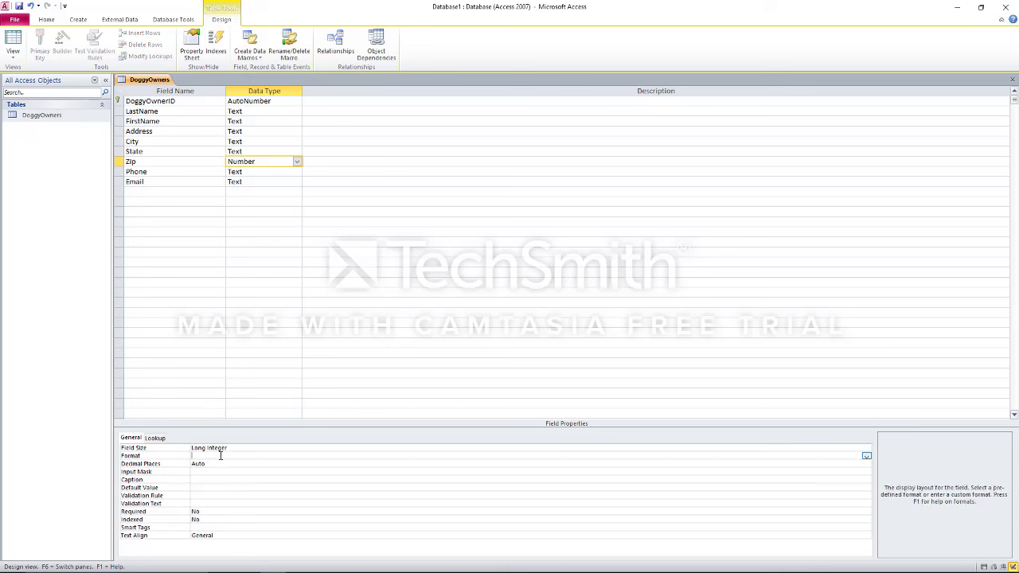
{"action": "left_click", "coordinate": [866, 456]}
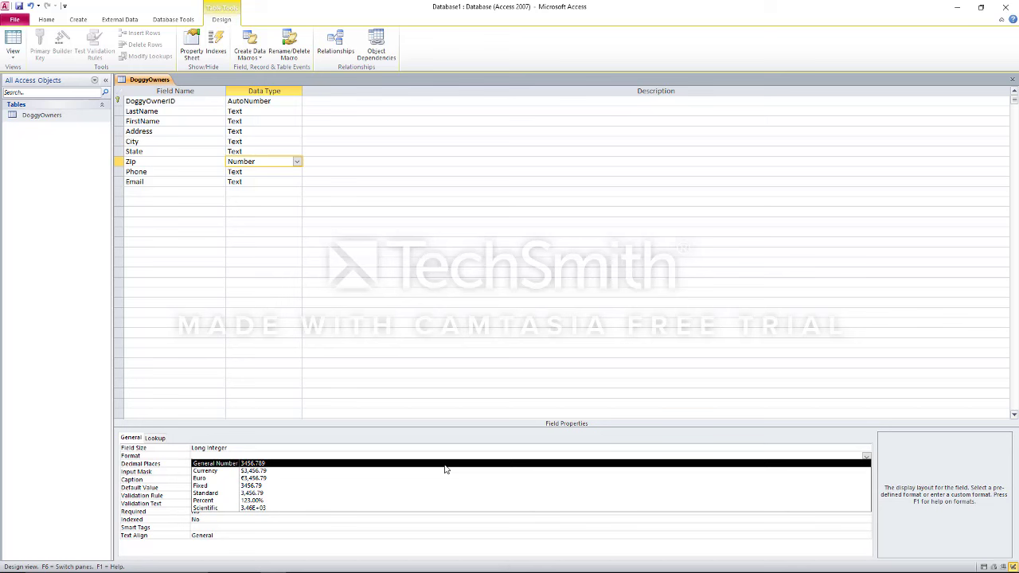
{"action": "left_click", "coordinate": [445, 470]}
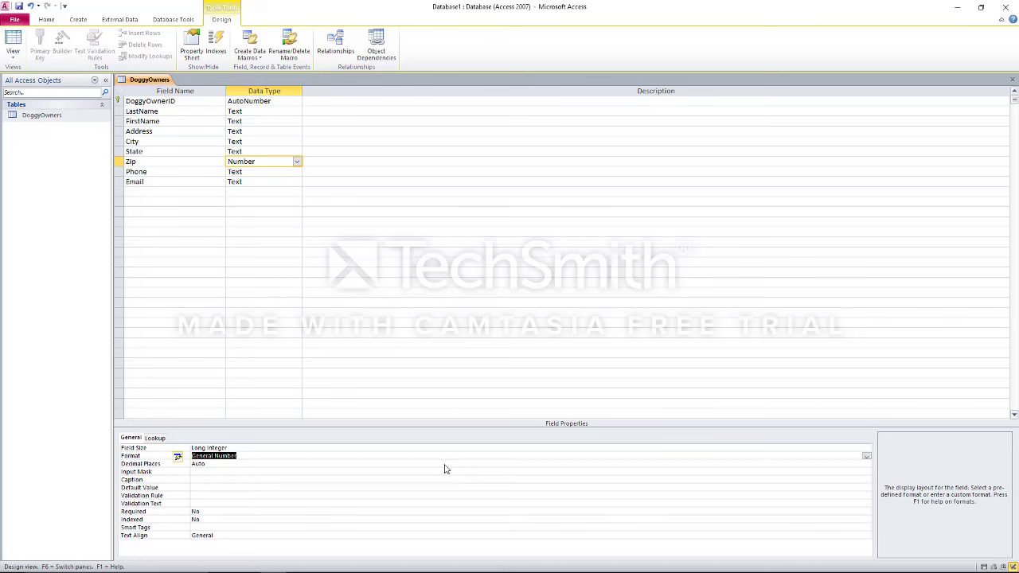
{"action": "left_click", "coordinate": [343, 464]}
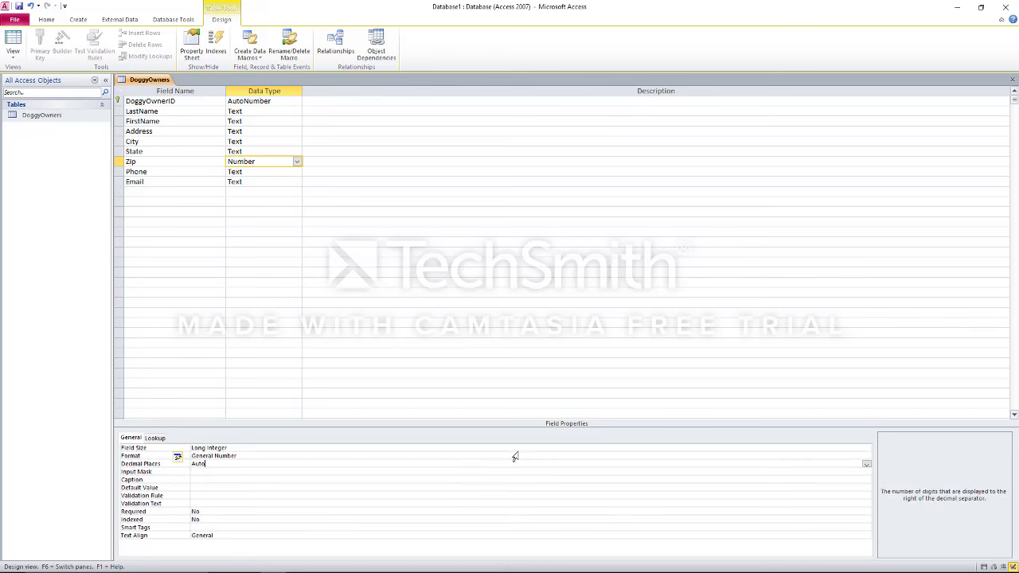
{"action": "left_click", "coordinate": [867, 464]}
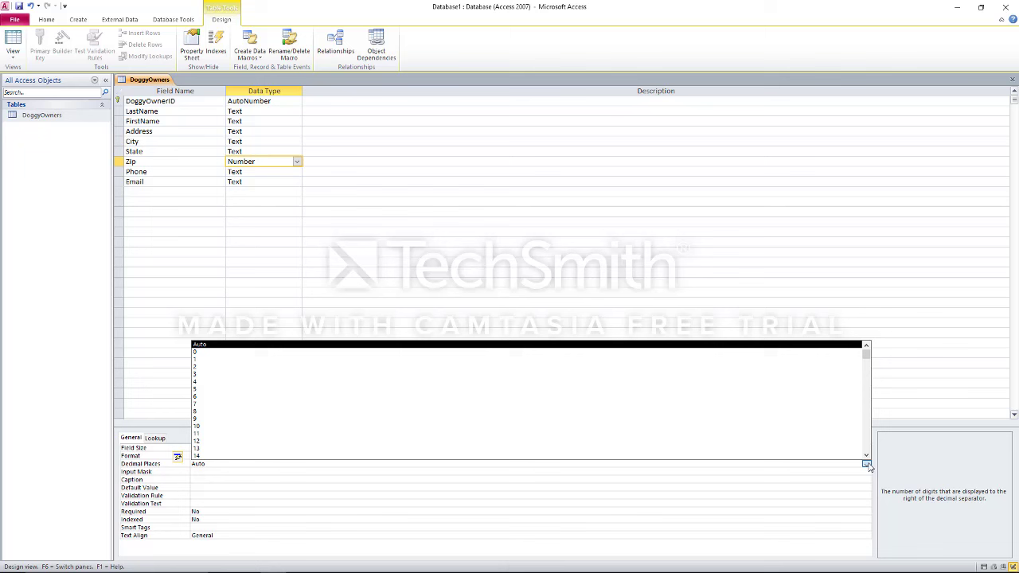
{"action": "left_click", "coordinate": [507, 353]}
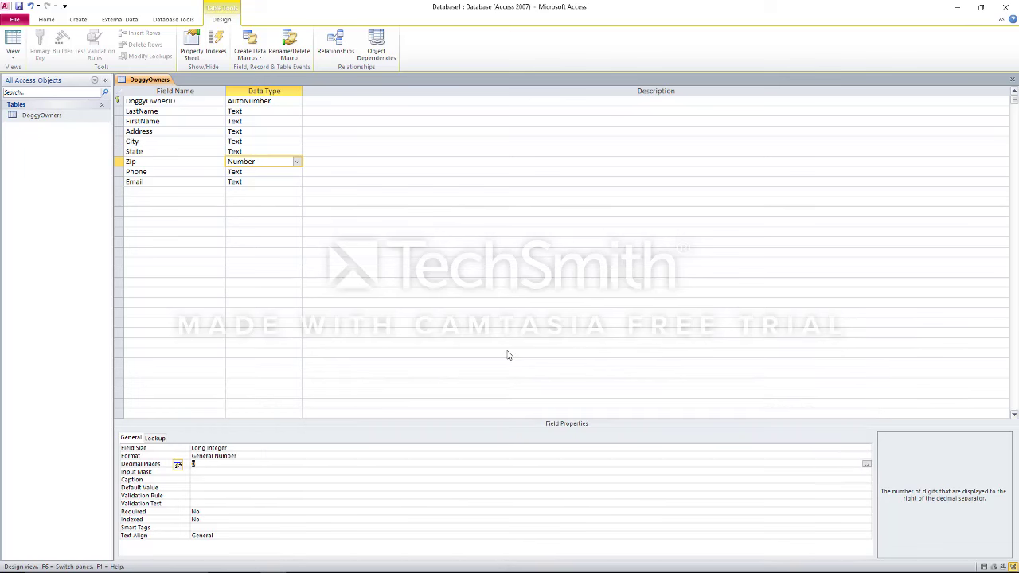
Try the Input Mask builder on Zip, save, then change Zip back to Text
{"action": "left_click", "coordinate": [409, 473]}
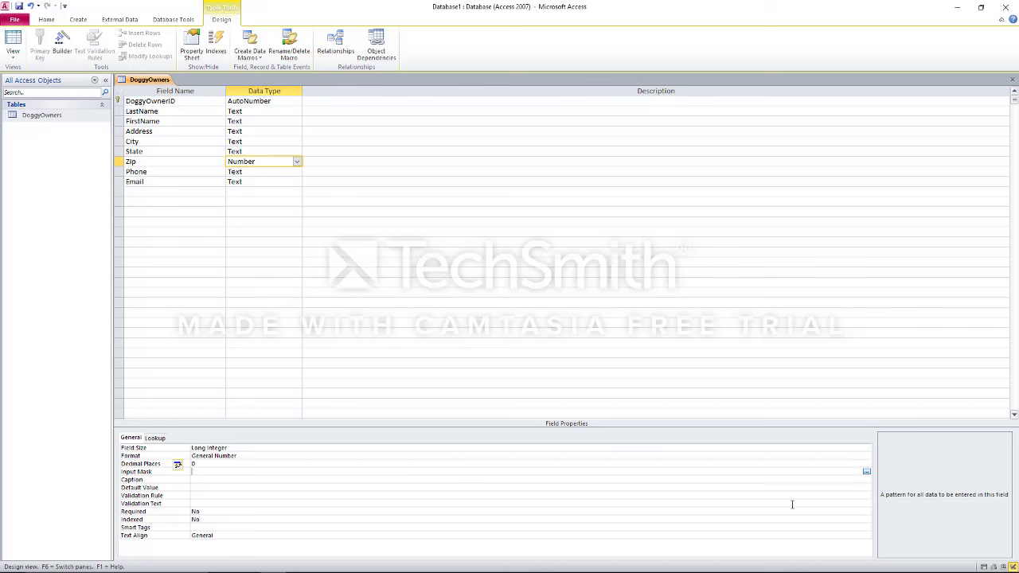
{"action": "left_click", "coordinate": [866, 472]}
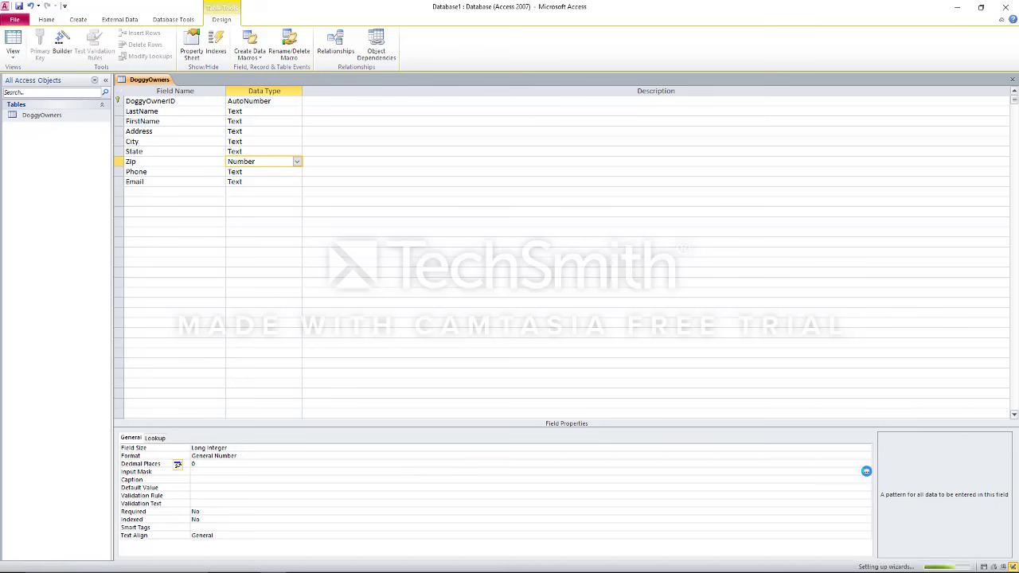
{"action": "left_click", "coordinate": [499, 320]}
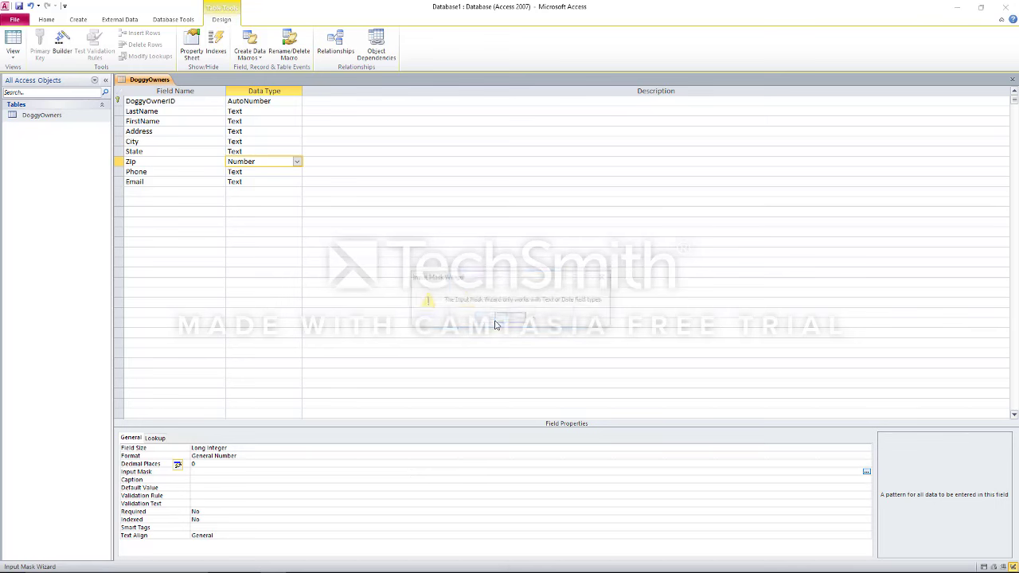
{"action": "left_click", "coordinate": [509, 320]}
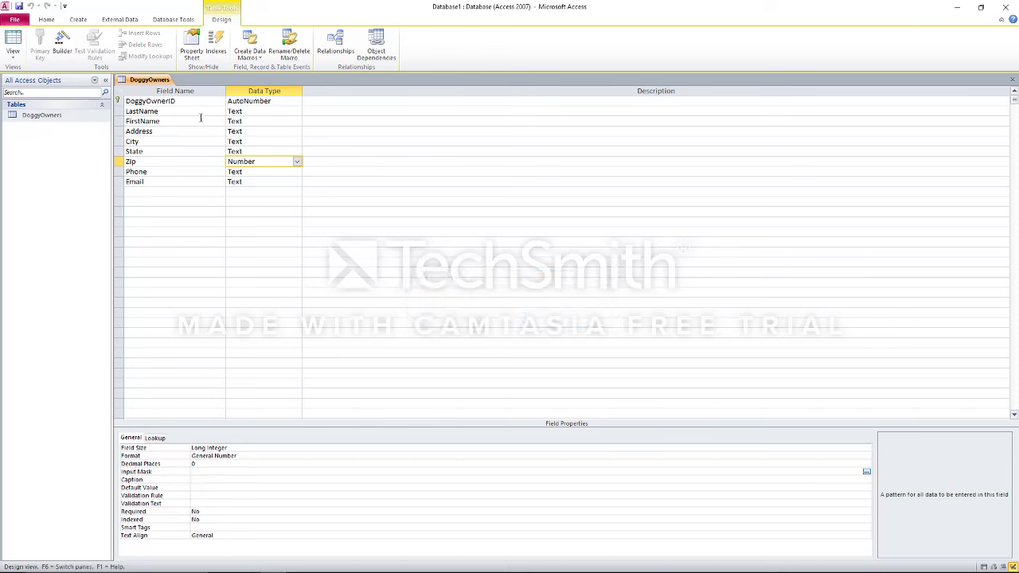
{"action": "left_click", "coordinate": [296, 161]}
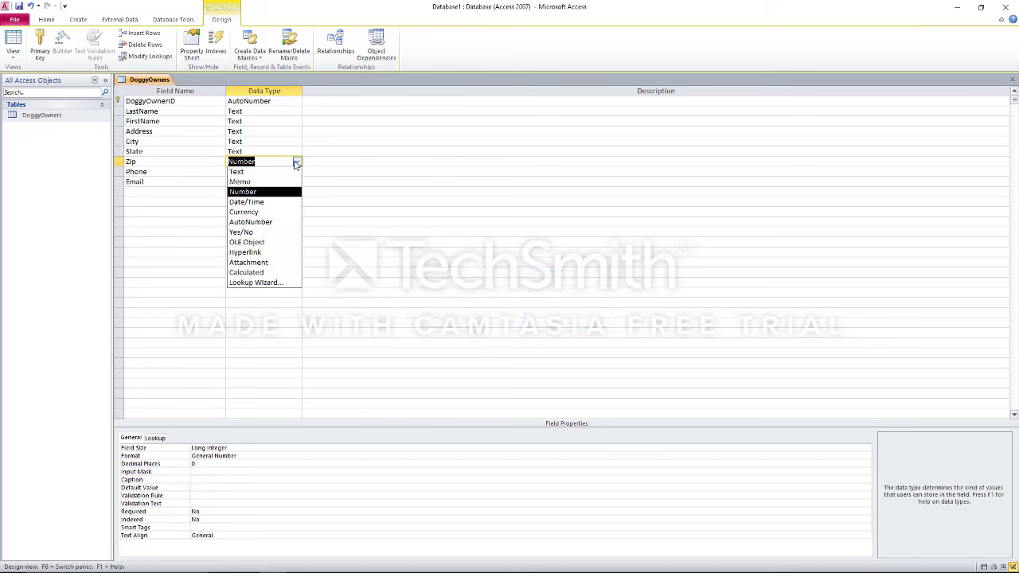
{"action": "left_click", "coordinate": [288, 174]}
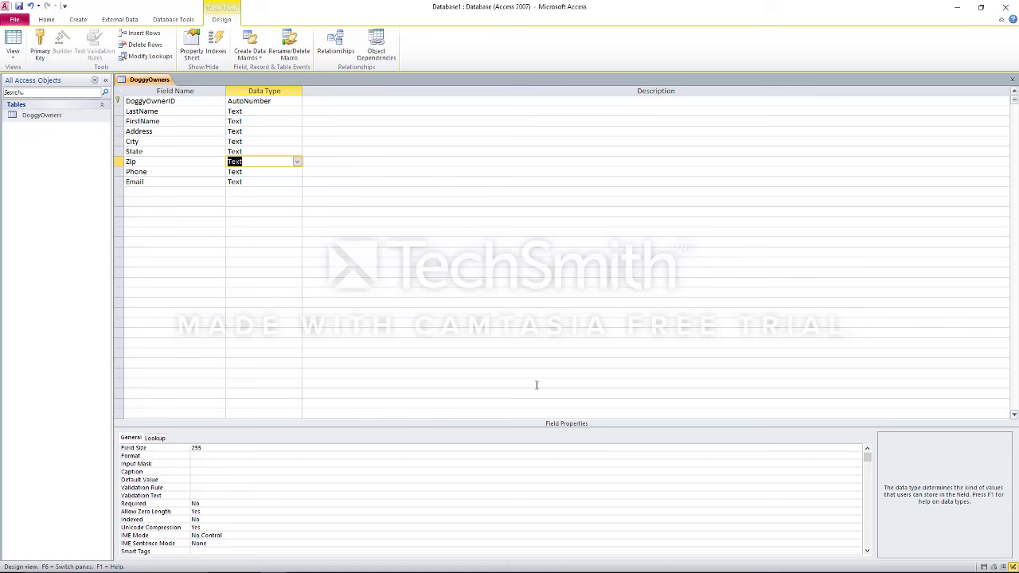
Pick the Zip Code input mask for Zip and test it with 12341-0001
{"action": "left_click", "coordinate": [857, 464]}
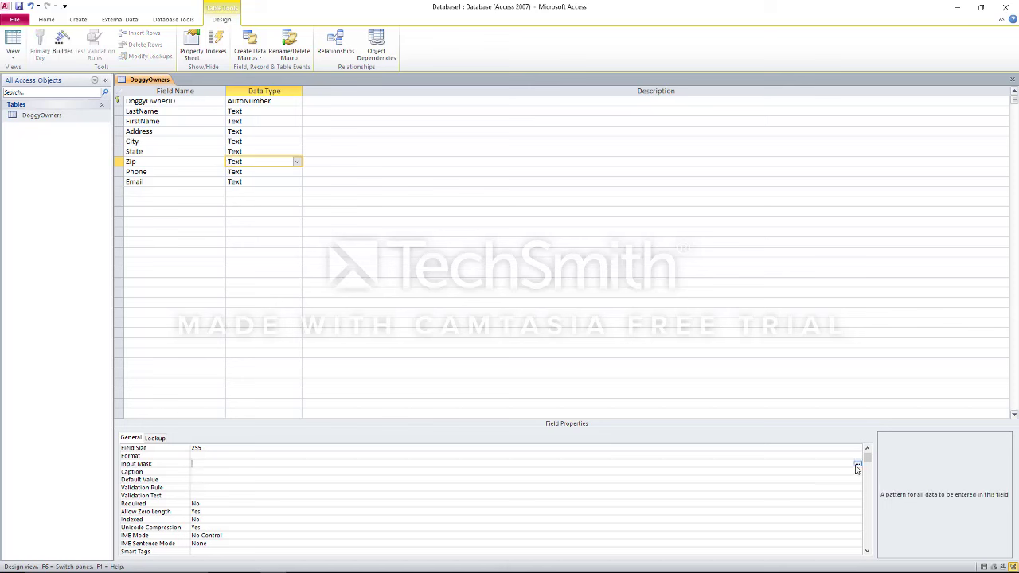
{"action": "left_click", "coordinate": [858, 463]}
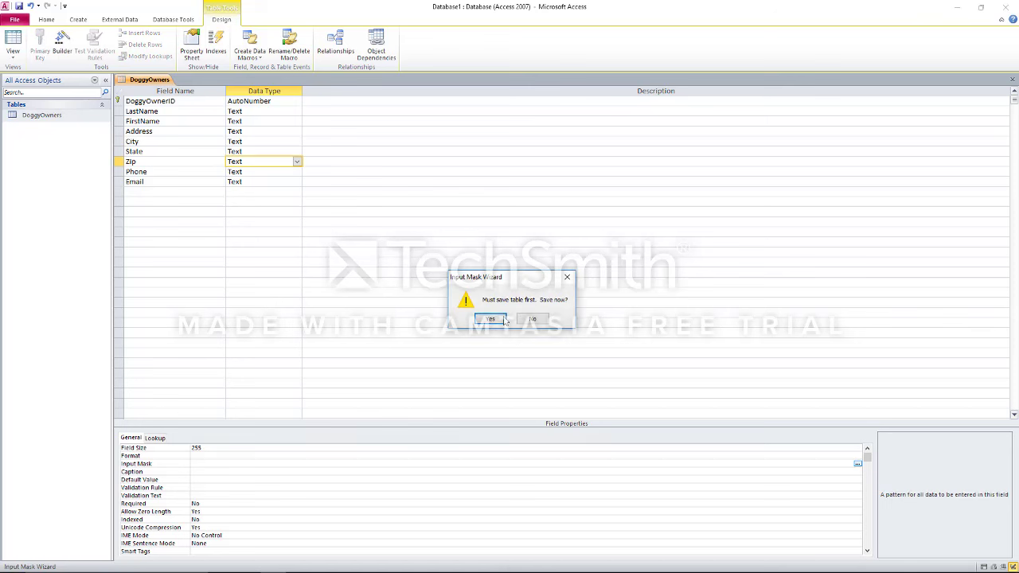
{"action": "left_click", "coordinate": [502, 321]}
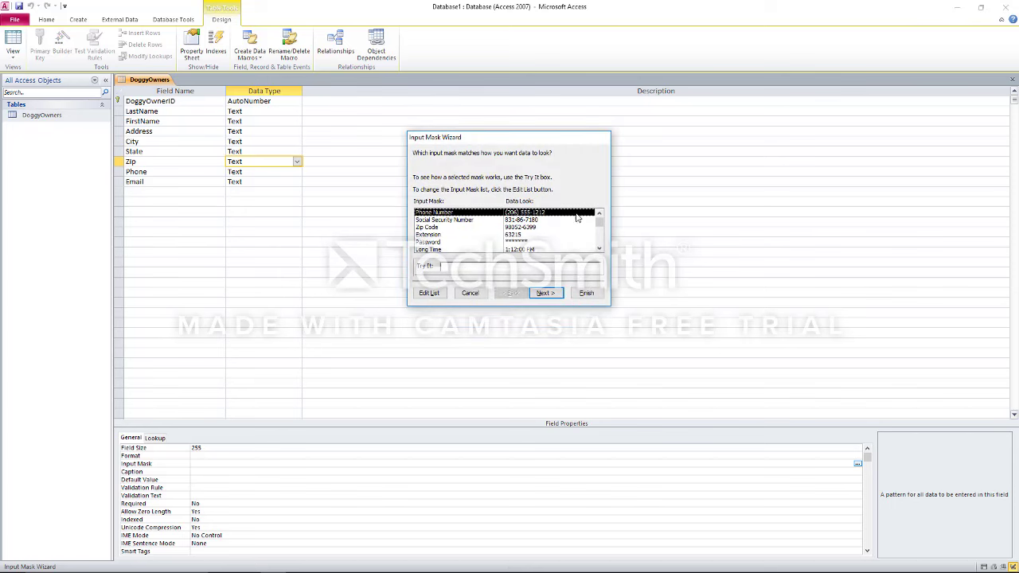
{"action": "left_click", "coordinate": [557, 229]}
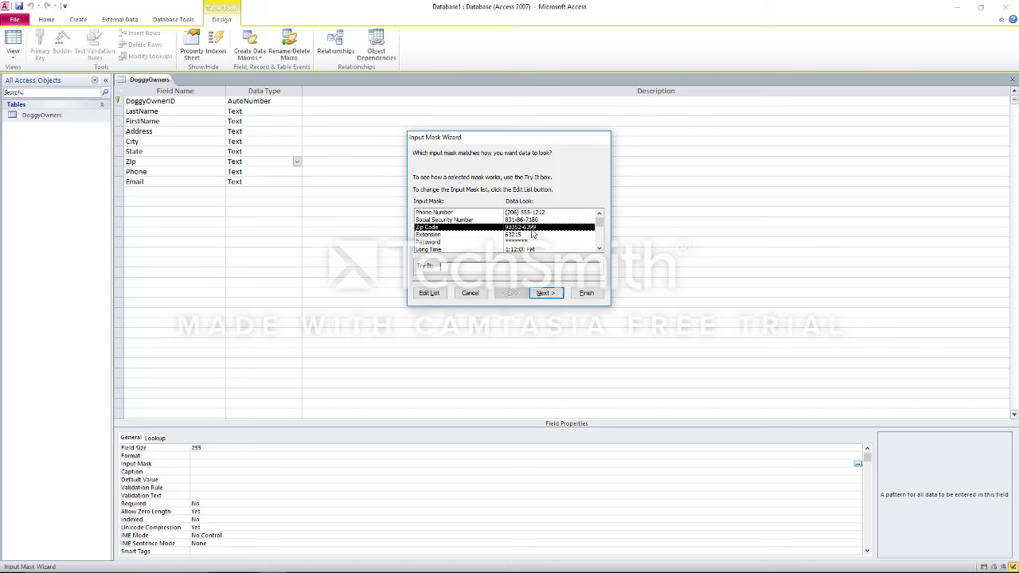
{"action": "left_click", "coordinate": [554, 295]}
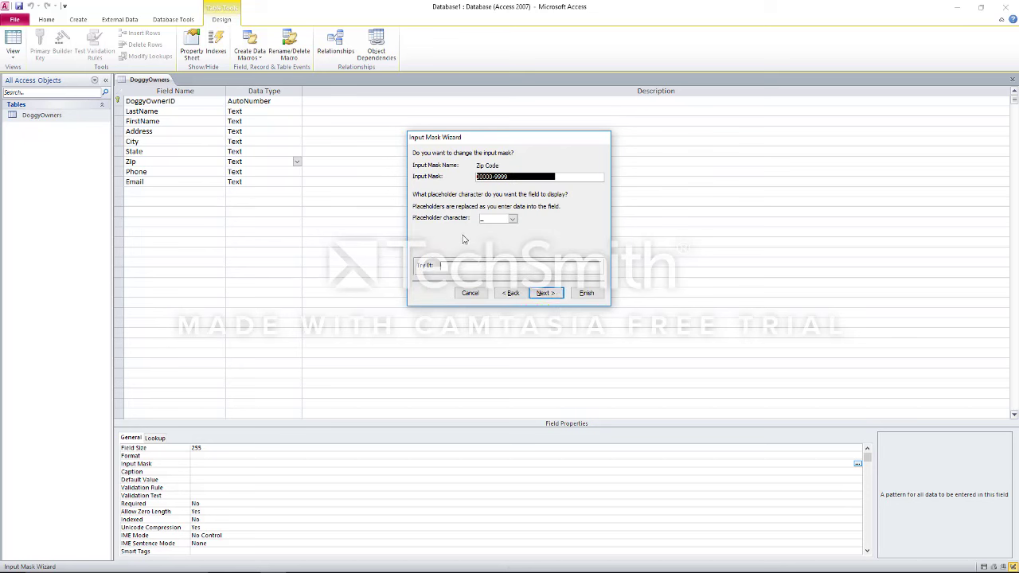
{"action": "left_click", "coordinate": [469, 265]}
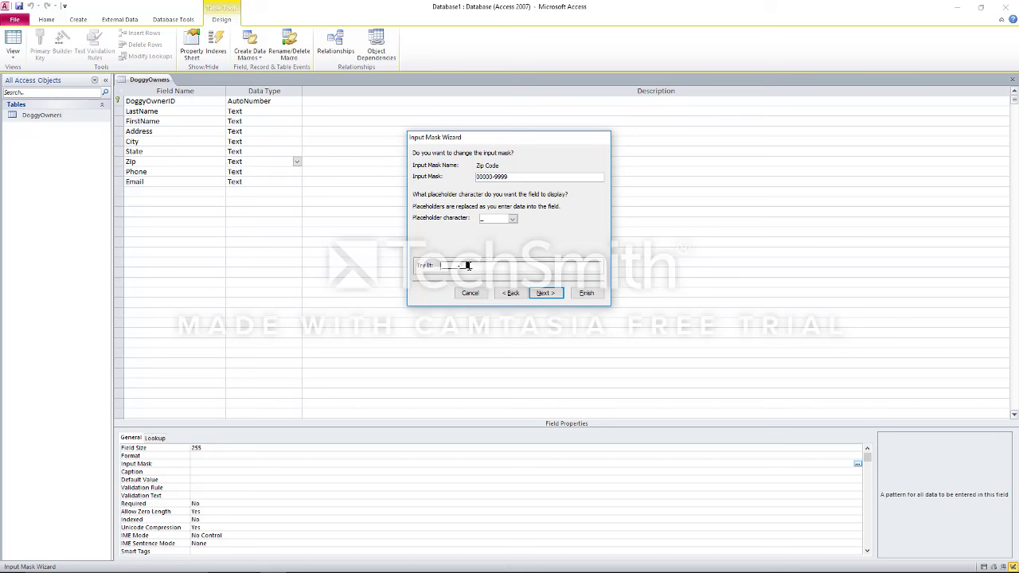
{"action": "left_click", "coordinate": [442, 267]}
{"action": "type", "text": "12341-0001"}
Choose to store the zip data with the mask symbols and finish the wizard
{"action": "left_click", "coordinate": [545, 293]}
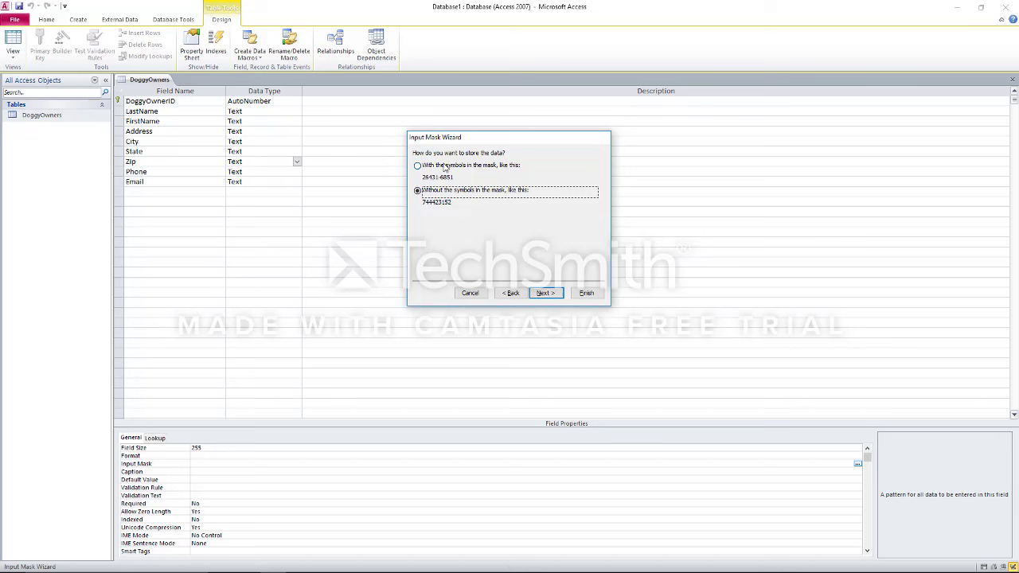
{"action": "left_click", "coordinate": [445, 166]}
{"action": "left_click", "coordinate": [545, 293]}
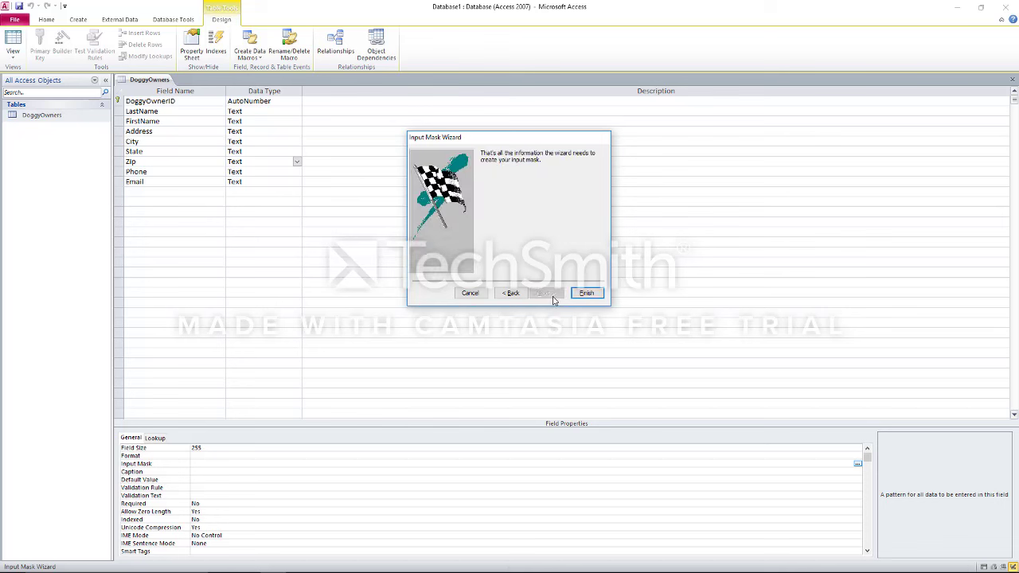
{"action": "left_click", "coordinate": [587, 293]}
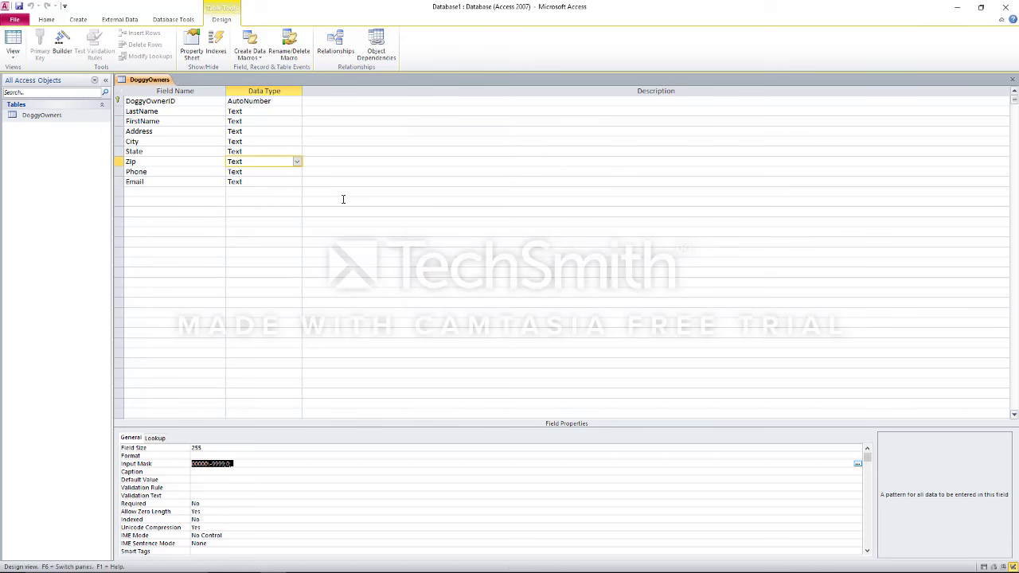
{"action": "left_click", "coordinate": [266, 171]}
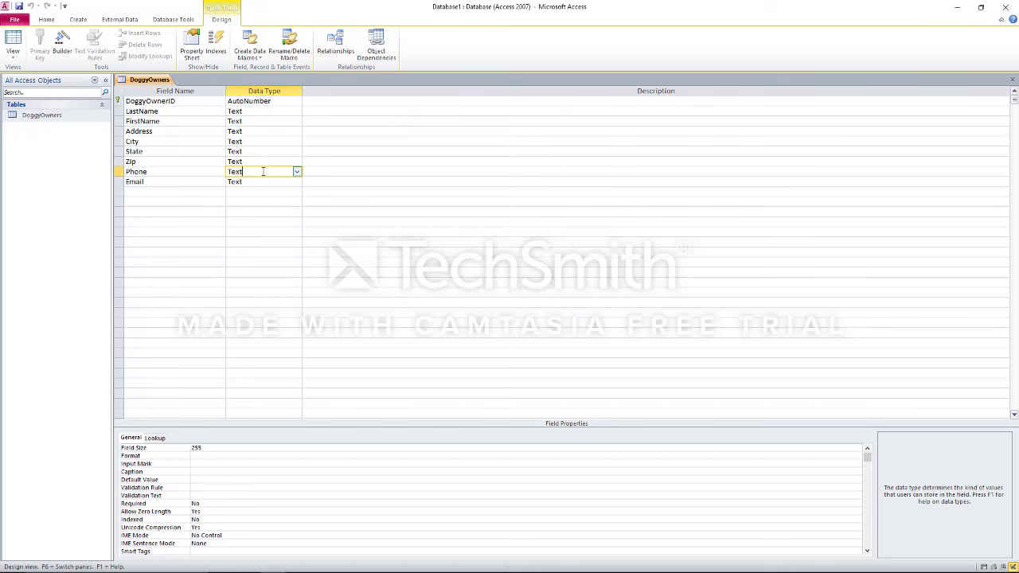
{"action": "left_click", "coordinate": [850, 464]}
{"action": "left_click", "coordinate": [858, 465]}
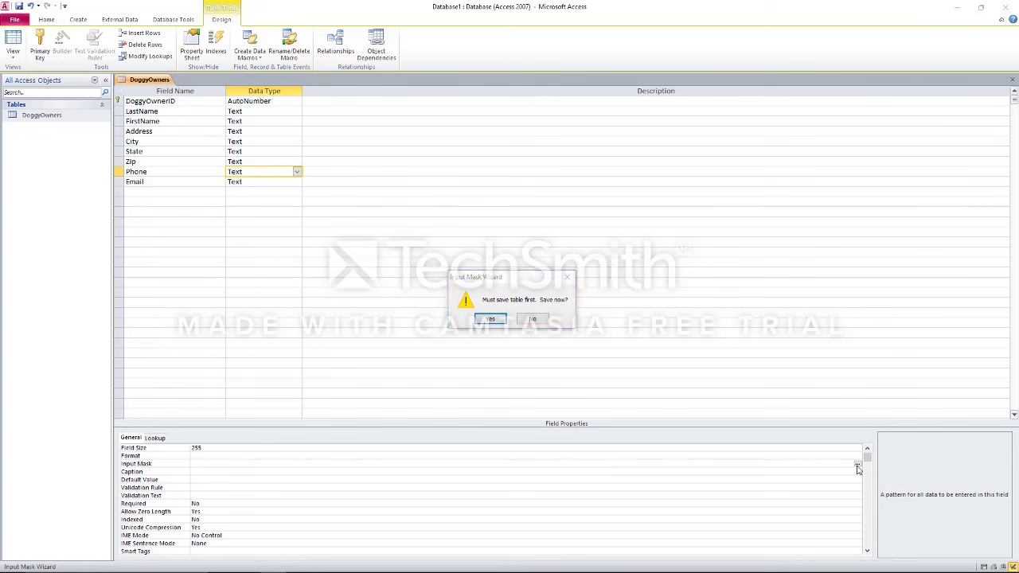
{"action": "left_click", "coordinate": [494, 319]}
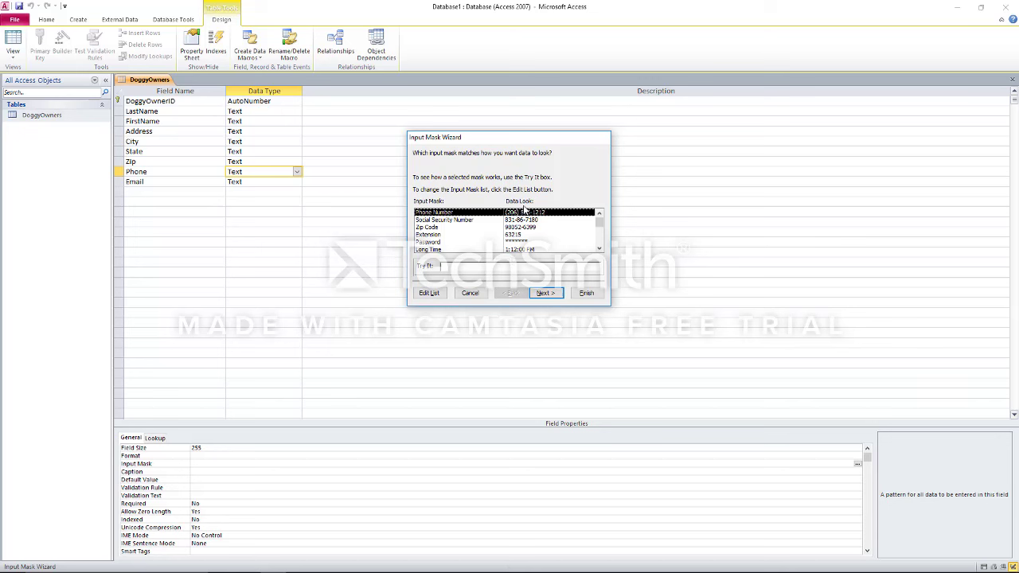
{"action": "left_click", "coordinate": [546, 293]}
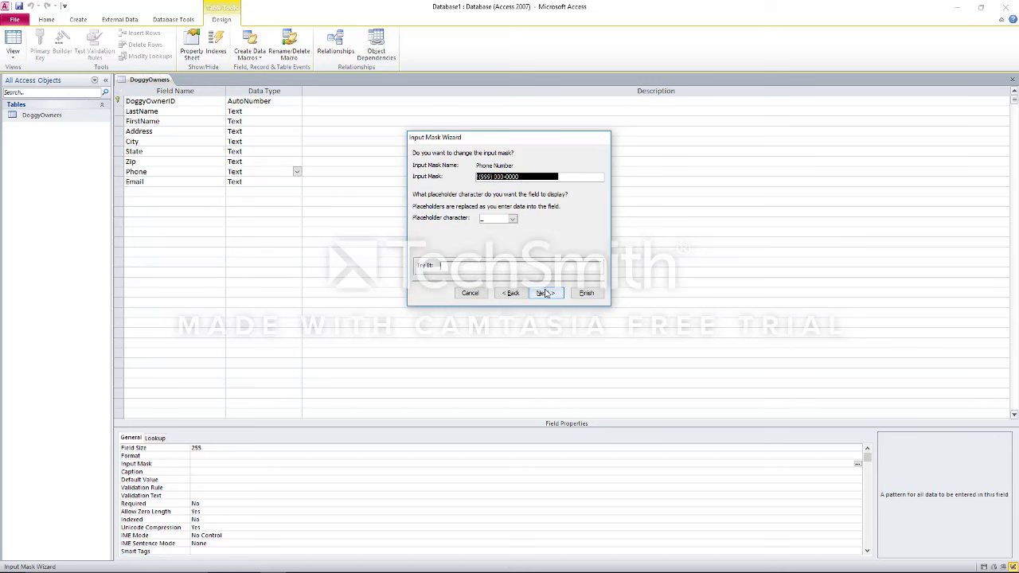
{"action": "left_click", "coordinate": [545, 293]}
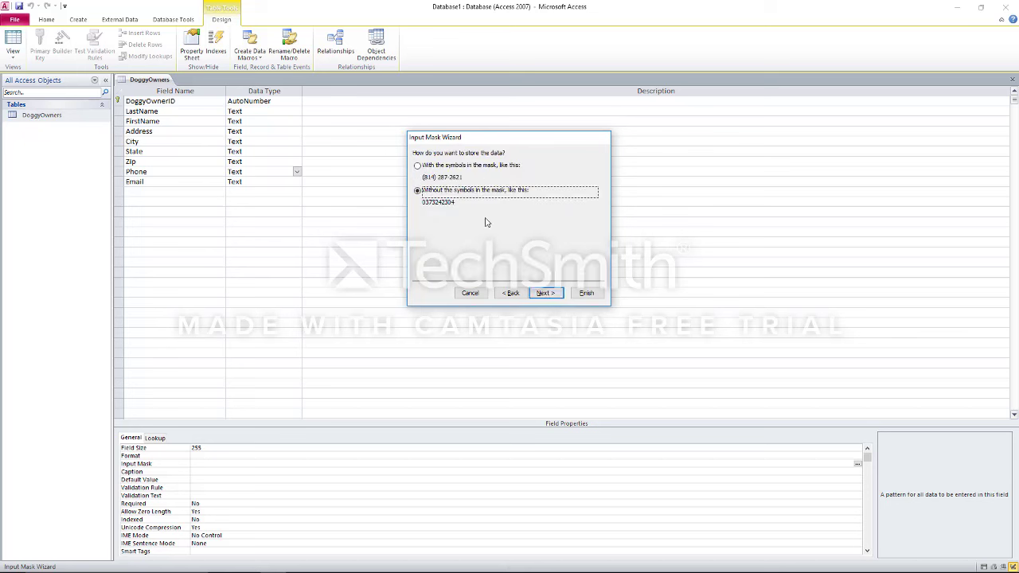
{"action": "left_click", "coordinate": [545, 293]}
{"action": "left_click", "coordinate": [583, 293]}
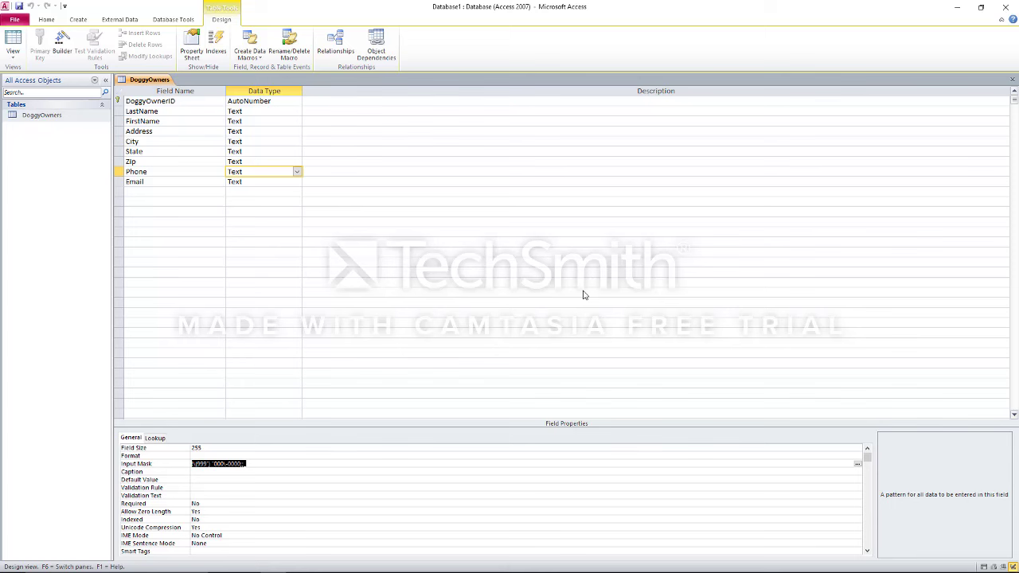
Open the Input Mask Wizard for Email, then cancel it, leaving Email unmasked
{"action": "left_click", "coordinate": [268, 182]}
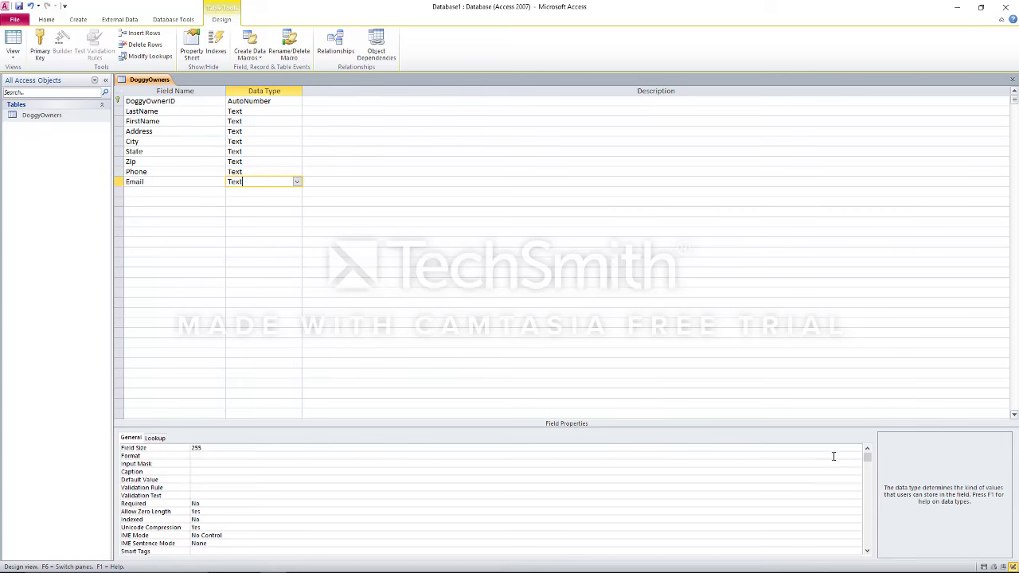
{"action": "left_click", "coordinate": [858, 462]}
{"action": "left_click", "coordinate": [857, 463]}
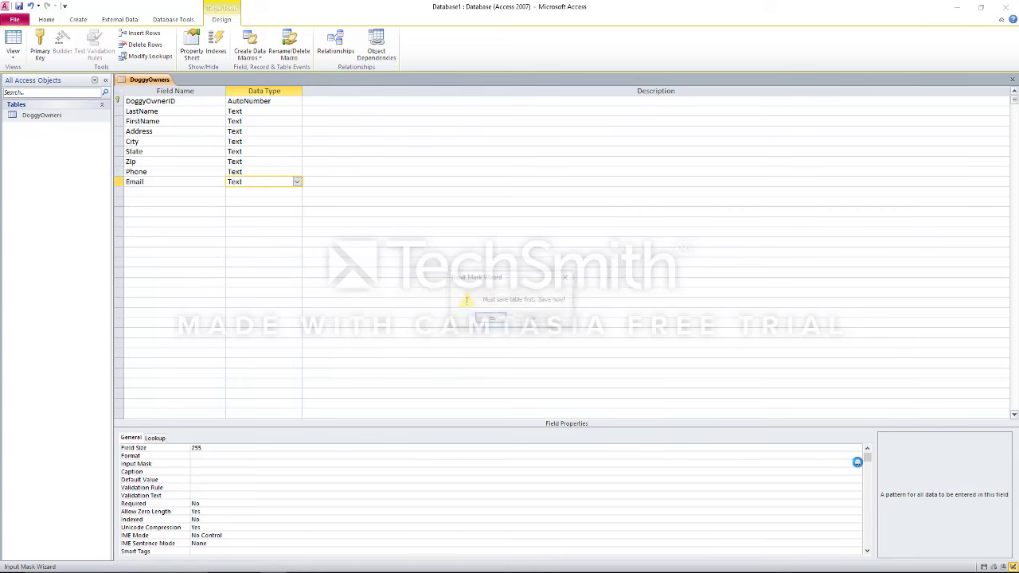
{"action": "left_click", "coordinate": [491, 320]}
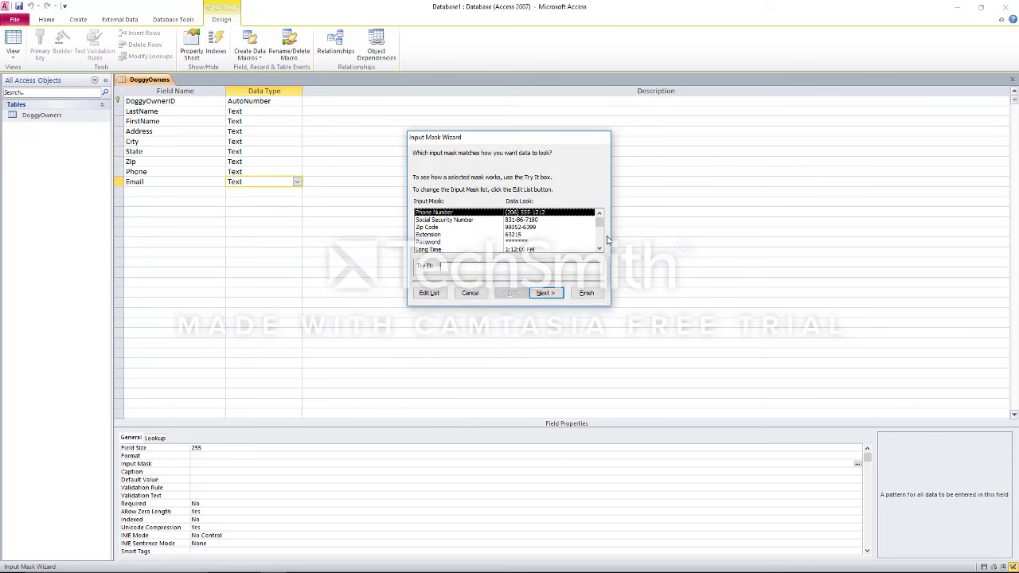
{"action": "left_click_drag", "start_coordinate": [600, 223], "coordinate": [597, 257]}
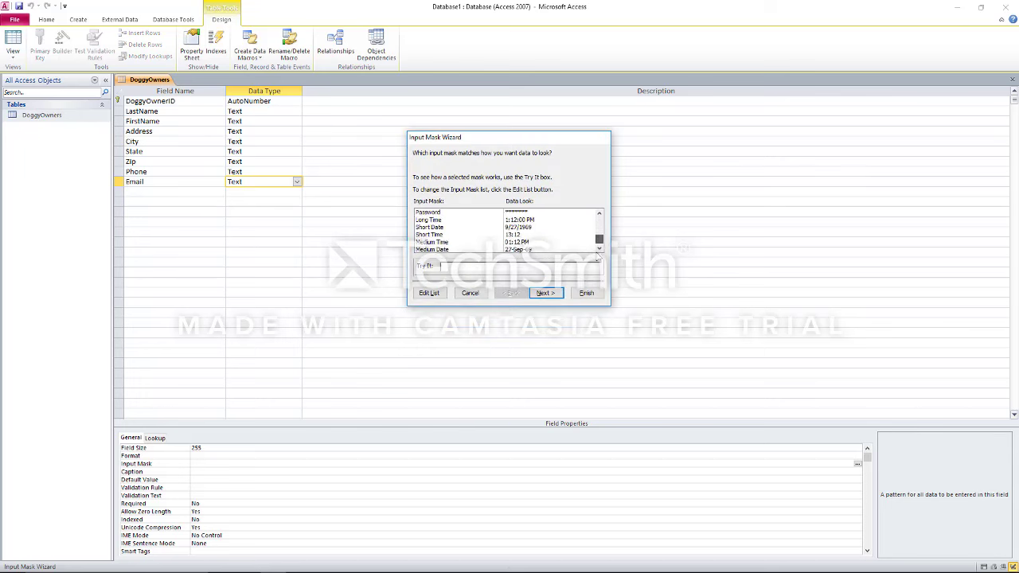
{"action": "left_click", "coordinate": [600, 215]}
{"action": "left_click", "coordinate": [601, 214]}
{"action": "double_click", "coordinate": [601, 215]}
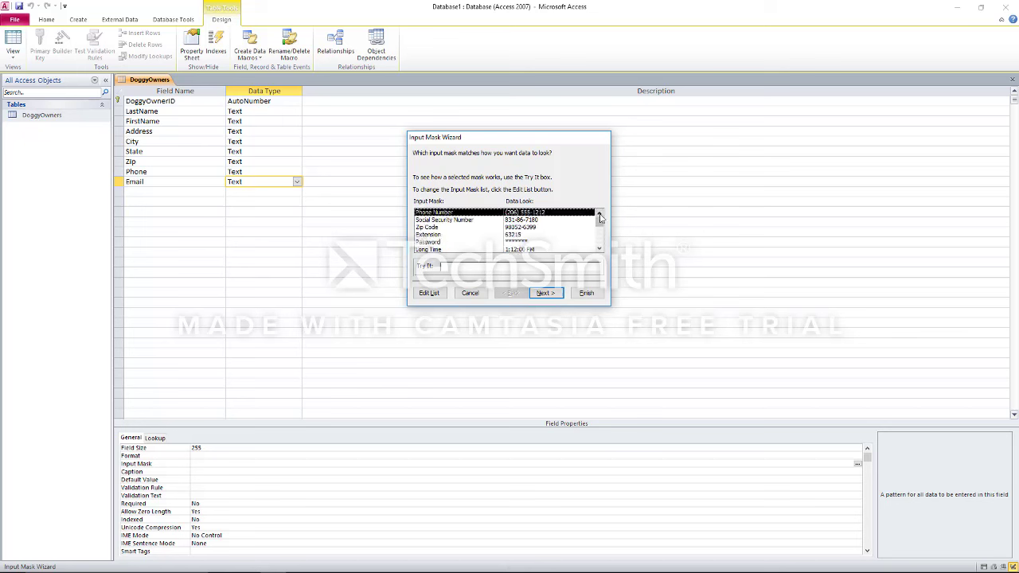
{"action": "left_click", "coordinate": [470, 295]}
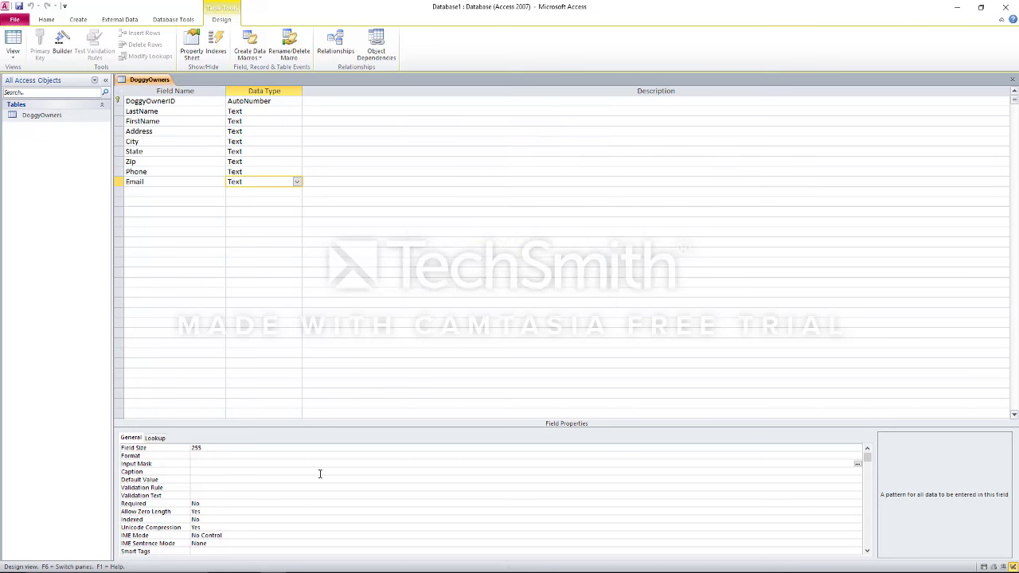
Set the Email field size to 50 and save the DoggyOwners design
{"action": "left_click", "coordinate": [231, 447]}
{"action": "type", "text": "50"}
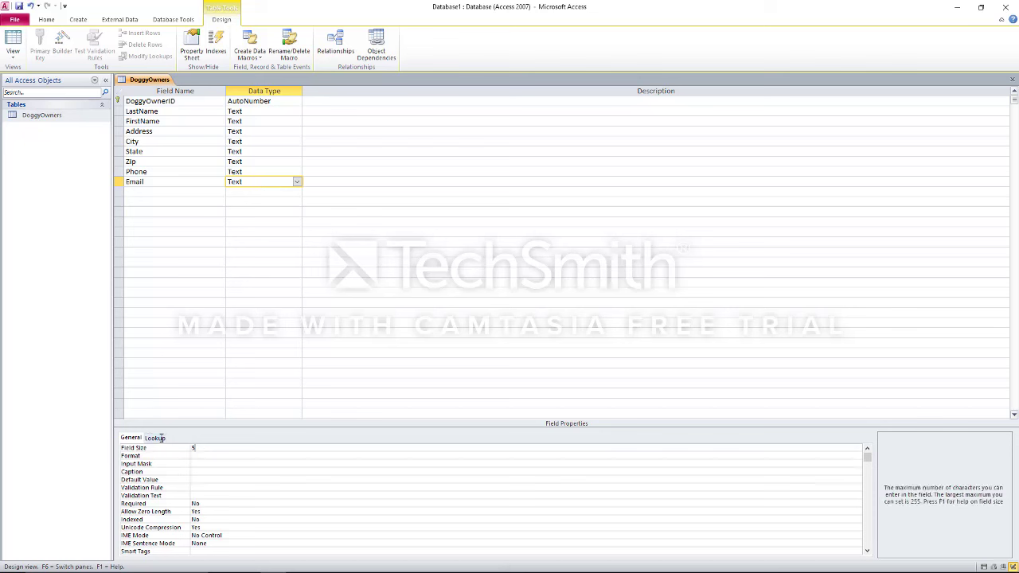
{"action": "key", "text": "Return"}
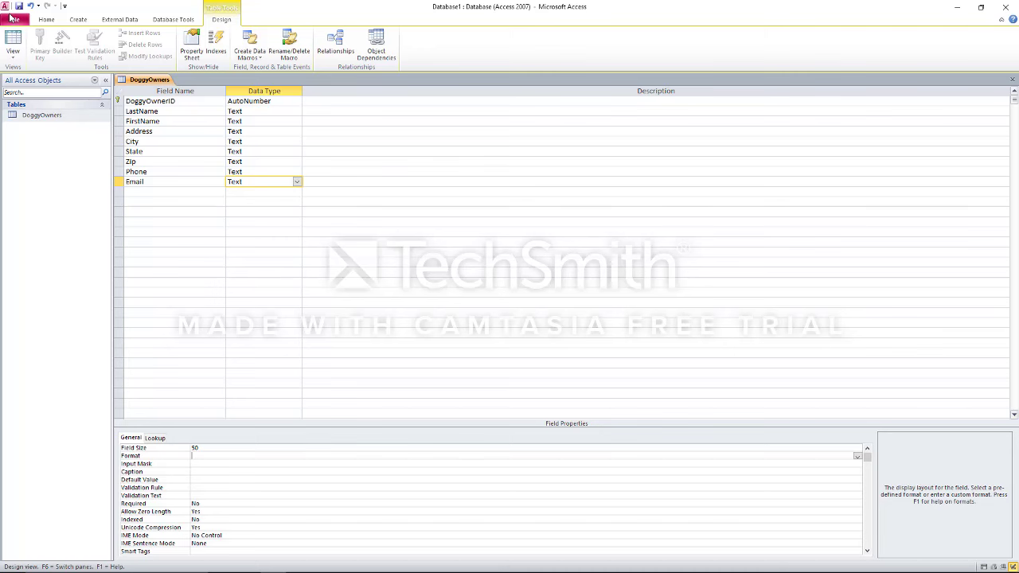
{"action": "left_click", "coordinate": [13, 20]}
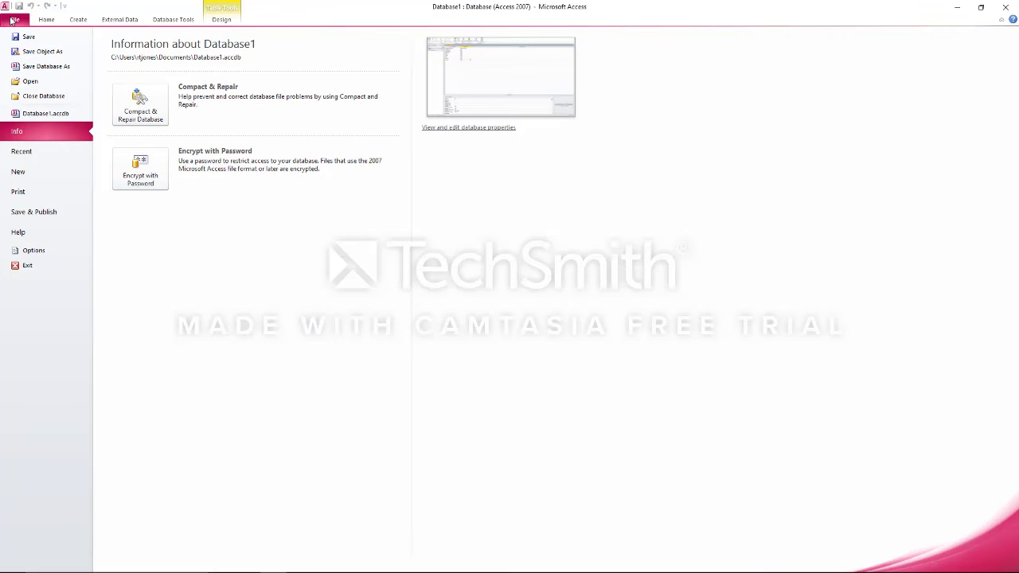
{"action": "left_click", "coordinate": [28, 38]}
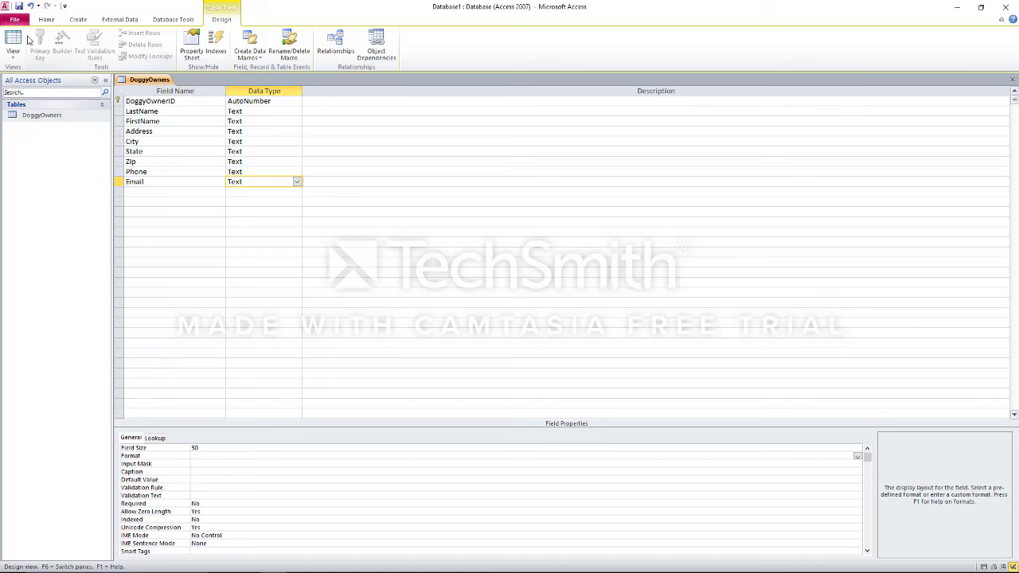
{"action": "right_click", "coordinate": [67, 147]}
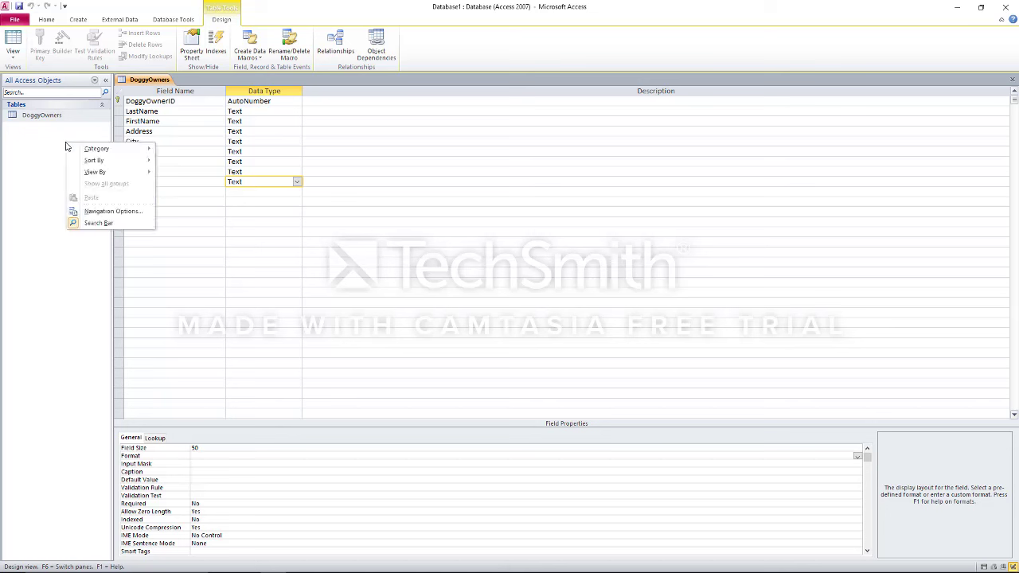
{"action": "key", "text": "Escape"}
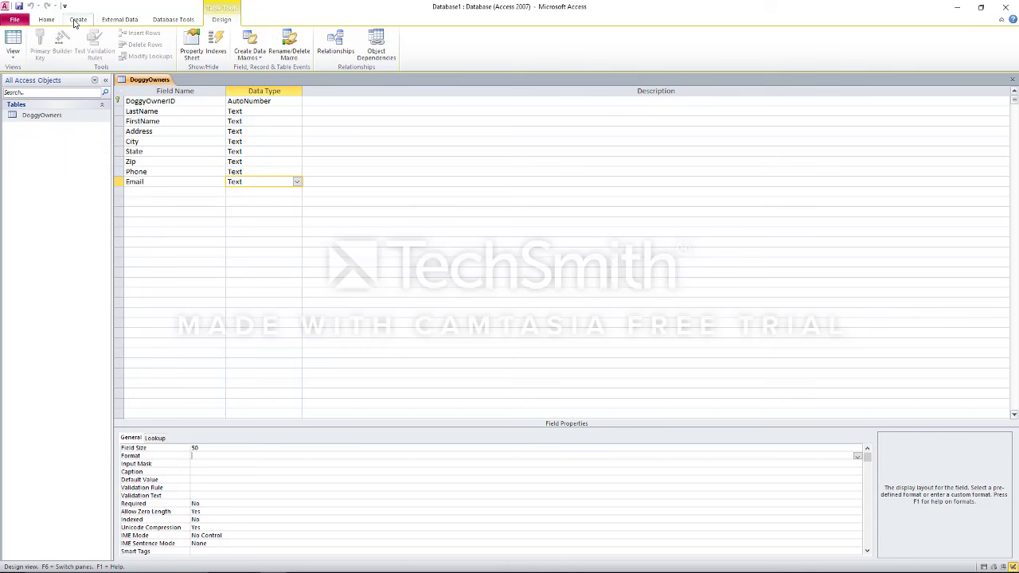
{"action": "left_click", "coordinate": [78, 20]}
Create a new blank table and save it as DoggyInformation, opening it in Design view
{"action": "left_click", "coordinate": [53, 41]}
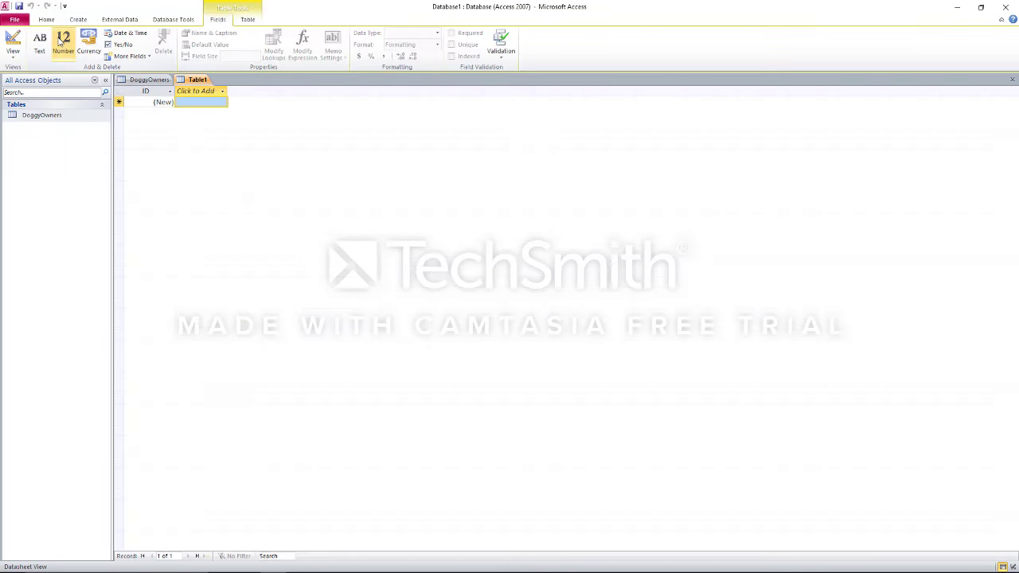
{"action": "left_click", "coordinate": [55, 127]}
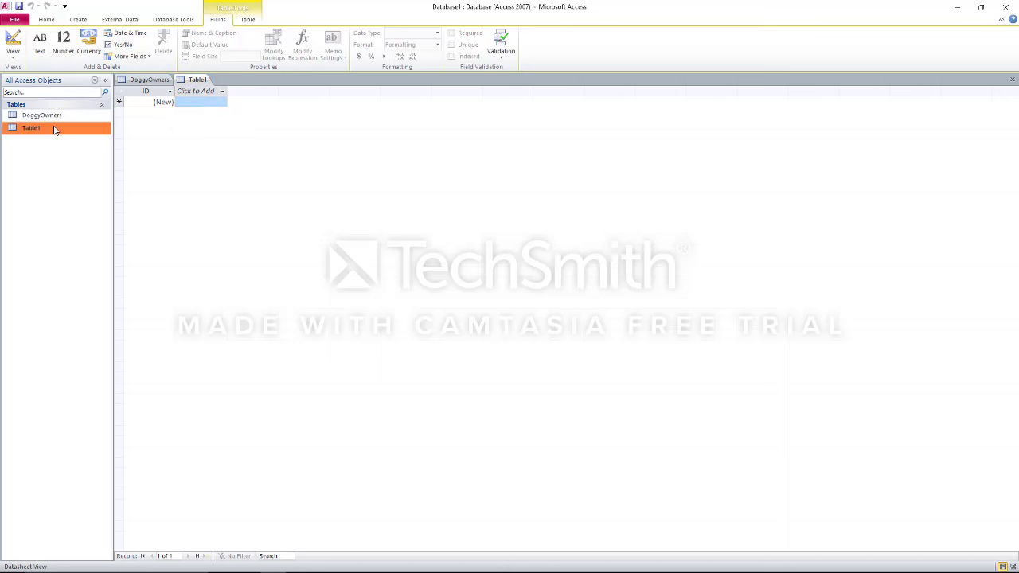
{"action": "right_click", "coordinate": [54, 128]}
{"action": "left_click", "coordinate": [87, 146]}
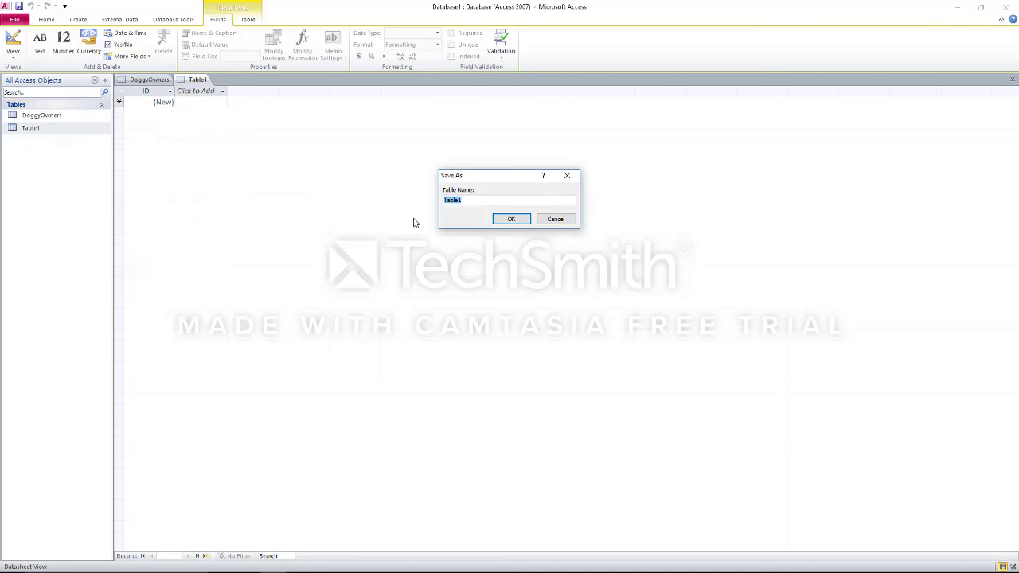
{"action": "type", "text": "Doggies"}
{"action": "key", "text": "alt+Tab"}
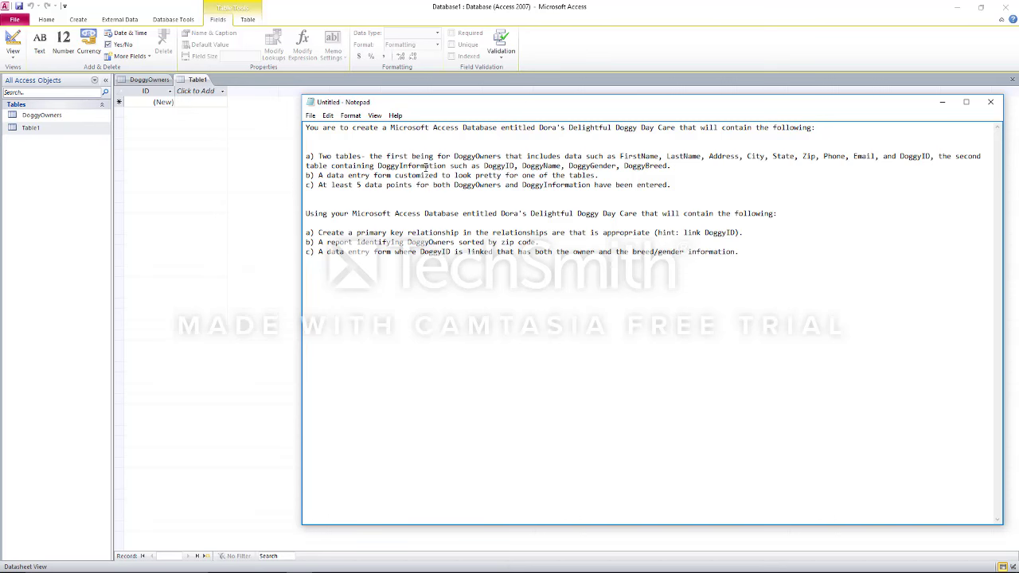
{"action": "key", "text": "alt+Tab"}
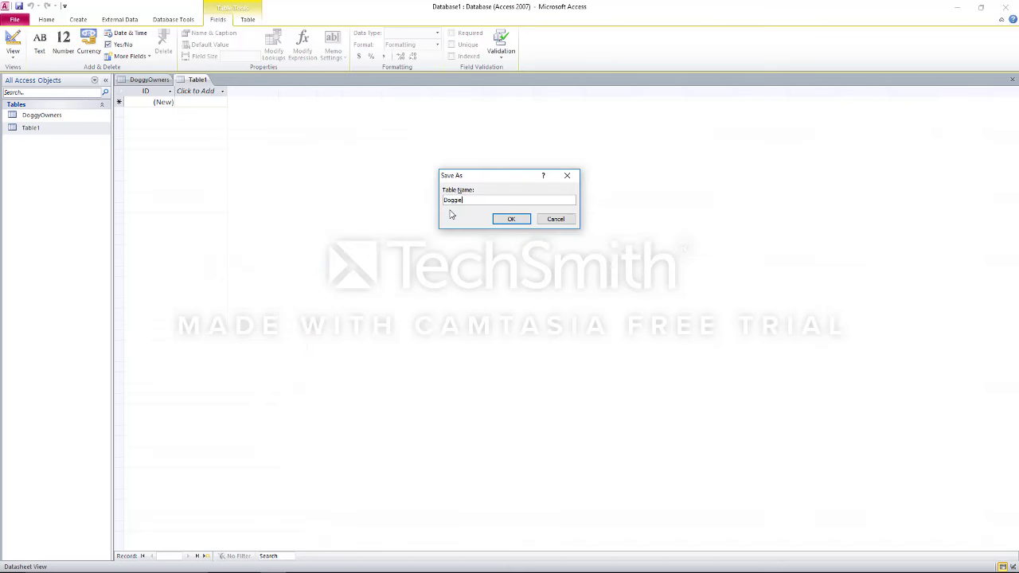
{"action": "type", "text": "Breeds"}
{"action": "key", "text": "Return"}
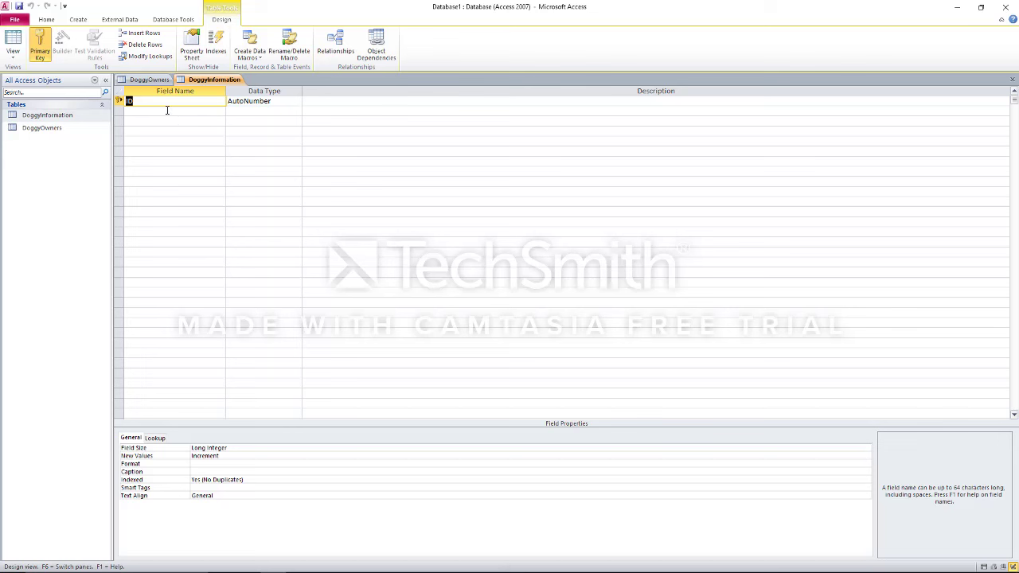
Rename the table's key field to DoggyOwnerID
{"action": "type", "text": "DoggyOwnerID"}
{"action": "key", "text": "Tab"}
{"action": "key", "text": "Tab"}
{"action": "key", "text": "Tab"}
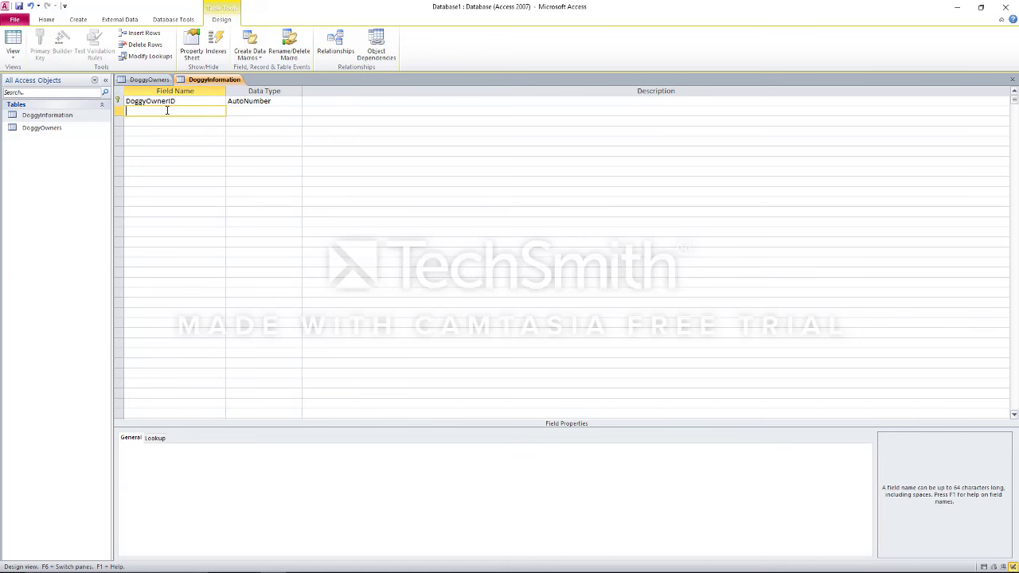
{"action": "key", "text": "alt+Tab"}
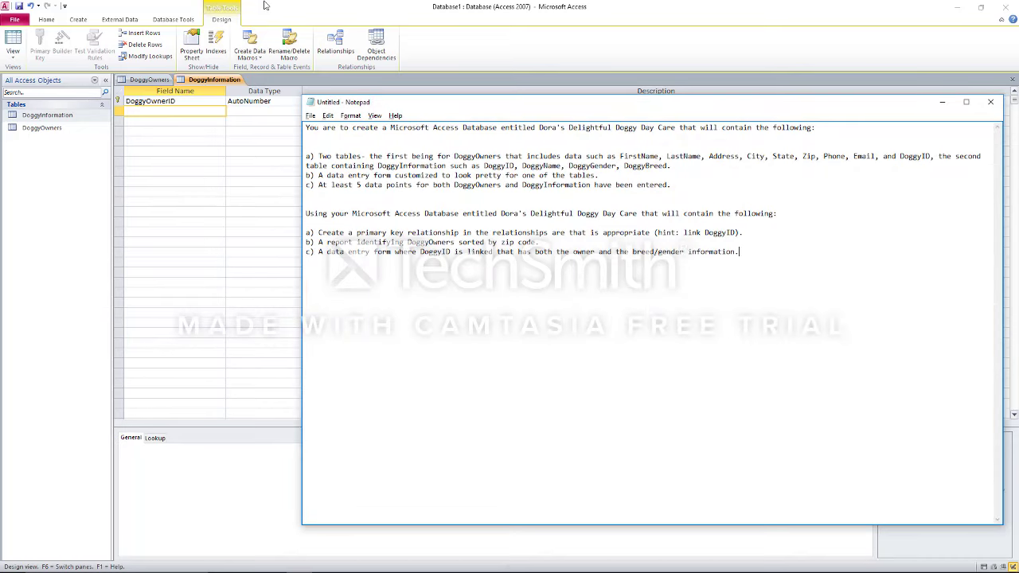
{"action": "left_click", "coordinate": [265, 5]}
Add DoggyName, DoggyGender and DoggyBreed as Text fields, correcting the DoggyBreed typo
{"action": "type", "text": "Do"}
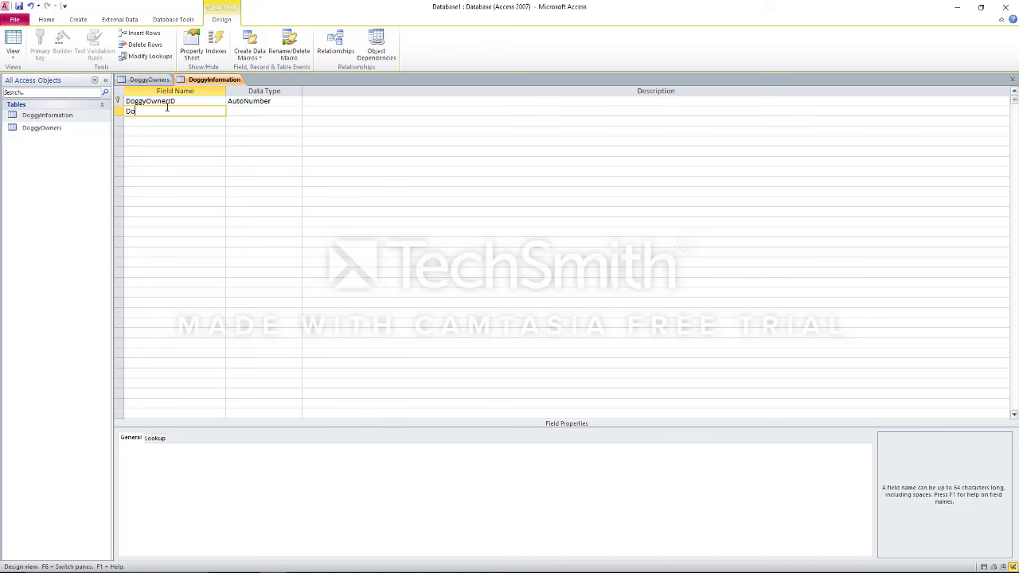
{"action": "type", "text": "ggyName"}
{"action": "key", "text": "Tab"}
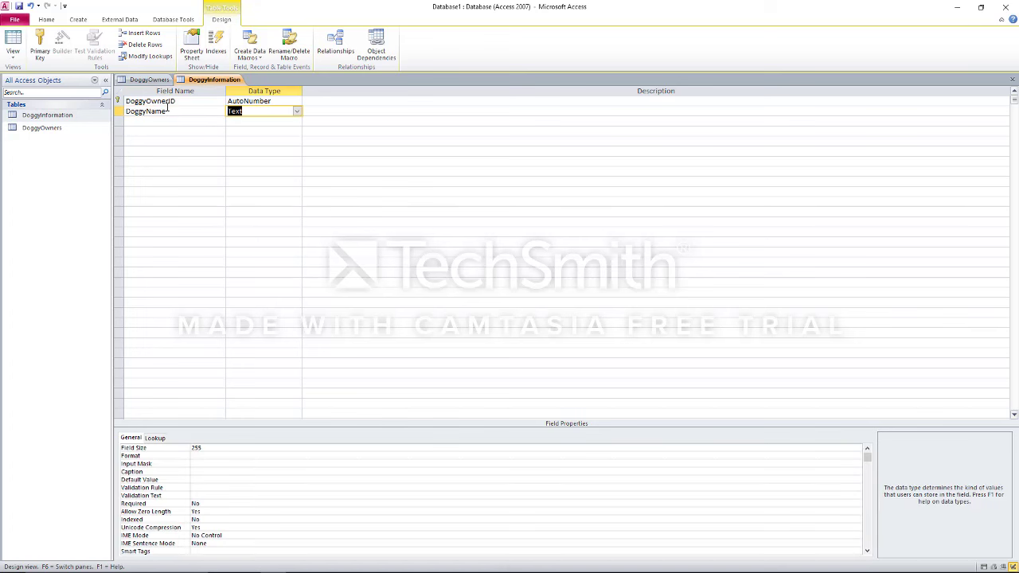
{"action": "key", "text": "Tab"}
{"action": "key", "text": "Tab"}
{"action": "type", "text": "Doggy"}
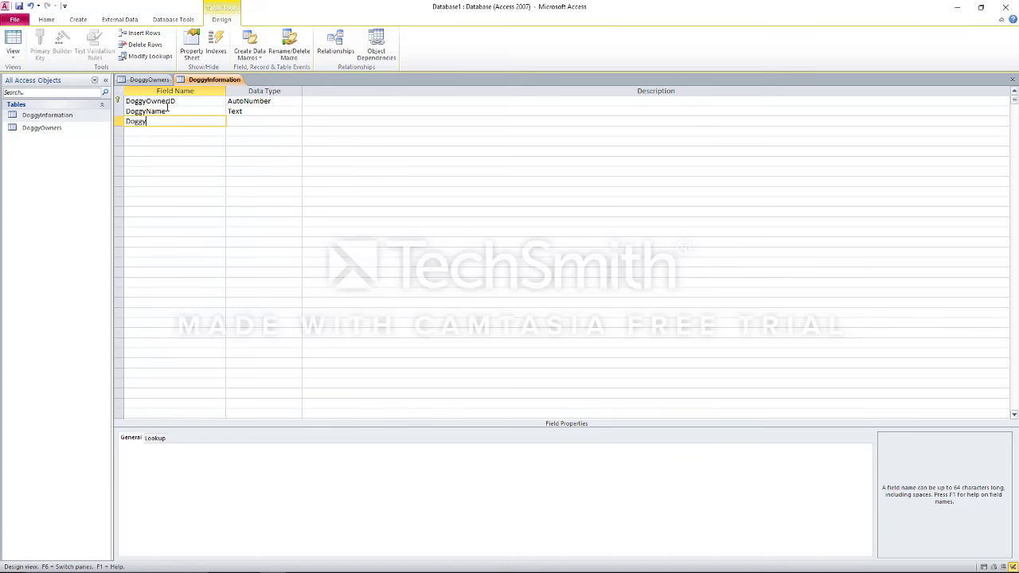
{"action": "type", "text": "Gender"}
{"action": "key", "text": "Tab"}
{"action": "key", "text": "Tab"}
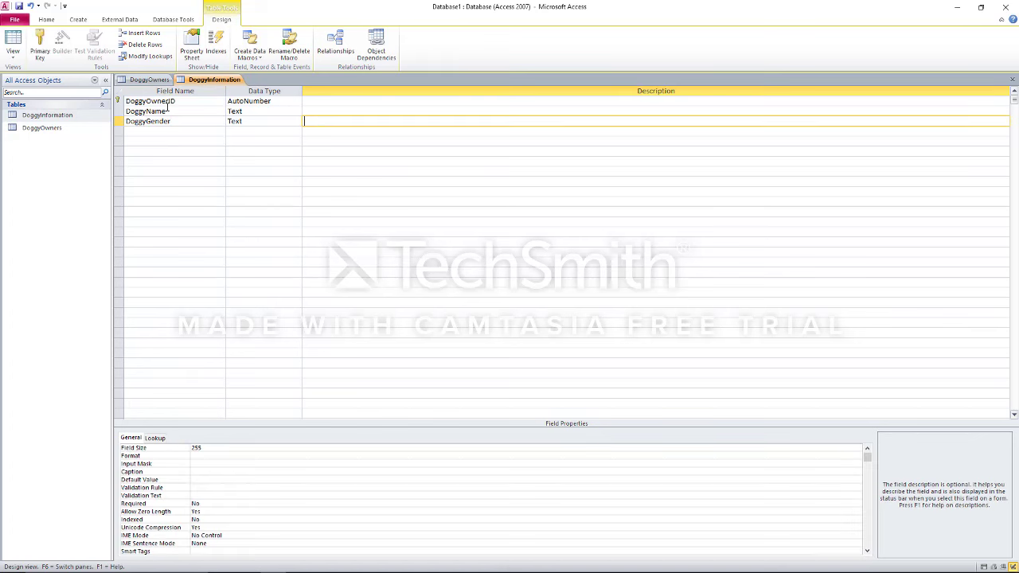
{"action": "key", "text": "Tab"}
{"action": "type", "text": "DoggyBred"}
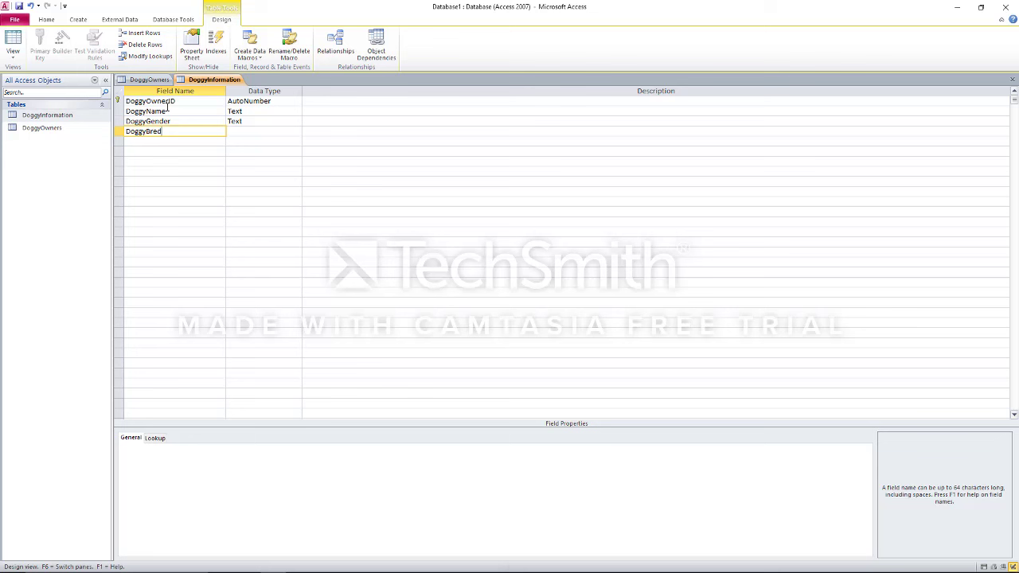
{"action": "key", "text": "BackSpace"}
{"action": "type", "text": "ed"}
{"action": "key", "text": "Tab"}
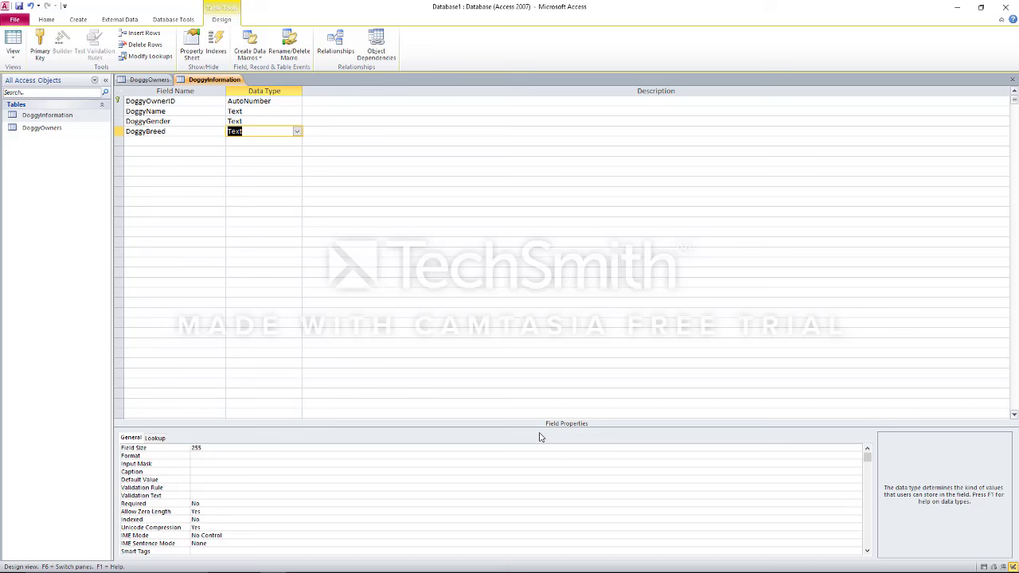
{"action": "left_click", "coordinate": [269, 122]}
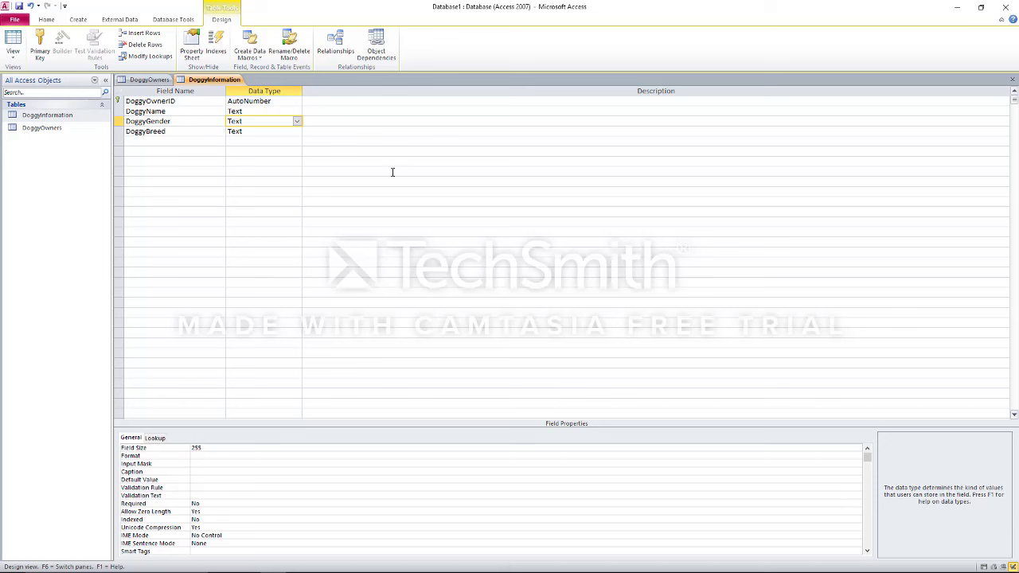
Start the Lookup Wizard on DoggyGender, choosing to type in the lookup values
{"action": "left_click", "coordinate": [297, 121]}
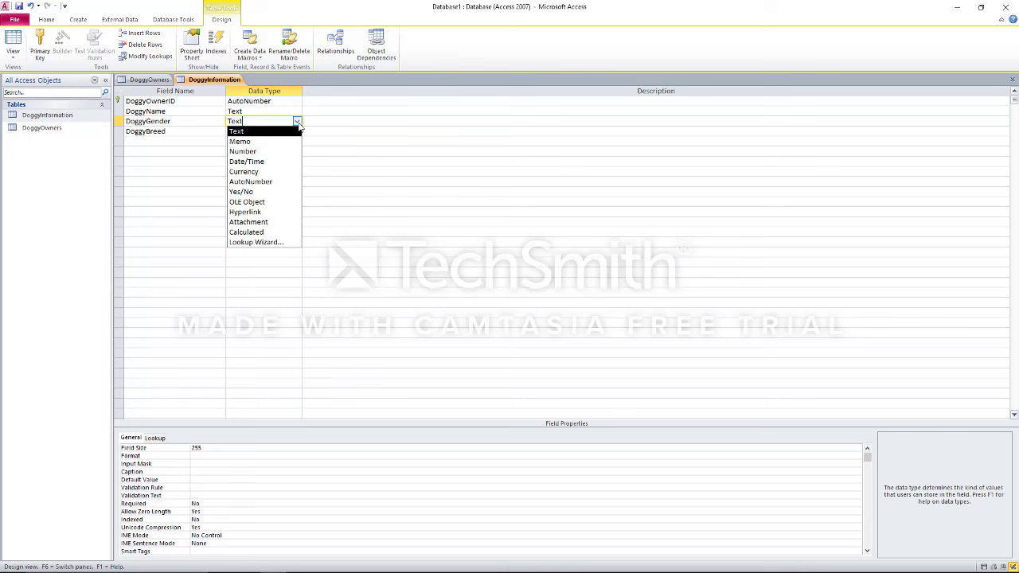
{"action": "left_click", "coordinate": [287, 243]}
{"action": "left_click", "coordinate": [524, 207]}
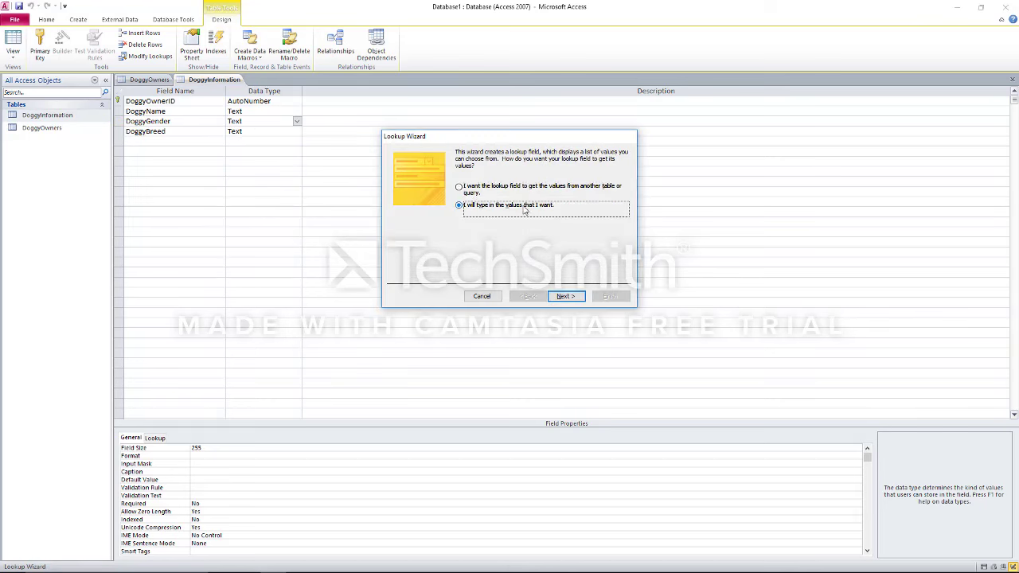
{"action": "left_click", "coordinate": [585, 298]}
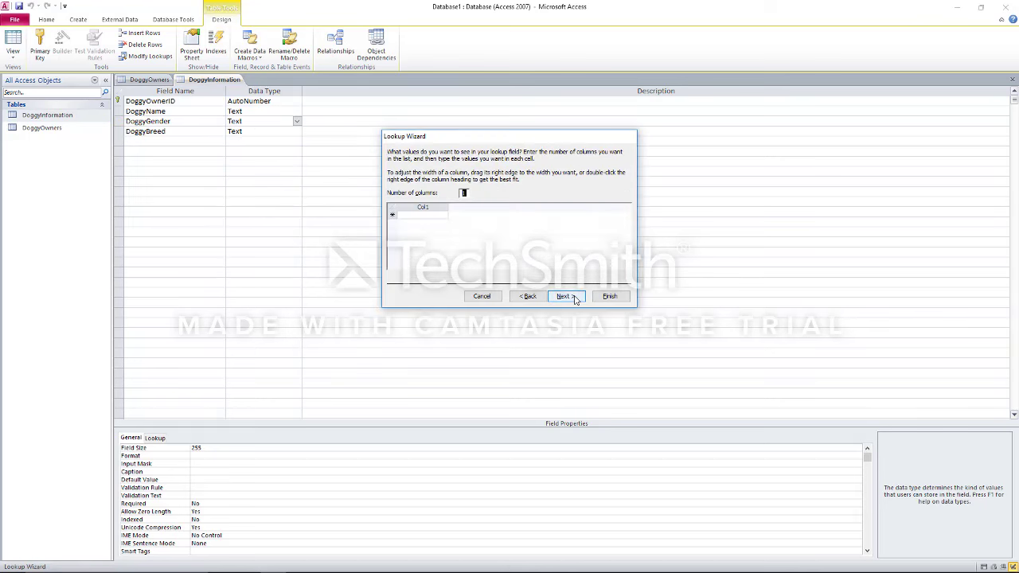
Enter M and F as the lookup values, tick Limit To List, and finish
{"action": "left_click", "coordinate": [432, 217]}
{"action": "type", "text": "M"}
{"action": "key", "text": "Return"}
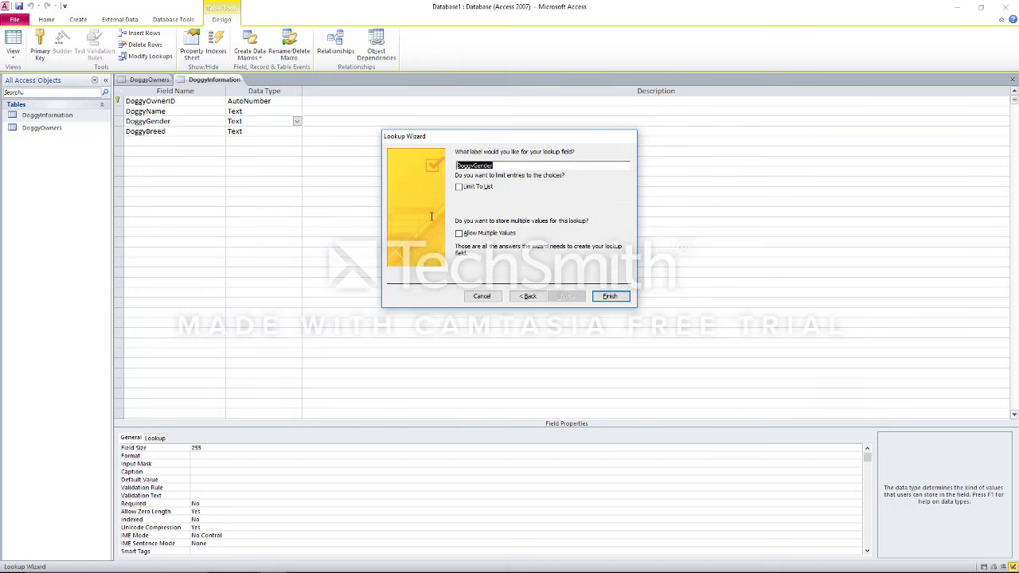
{"action": "left_click", "coordinate": [518, 296]}
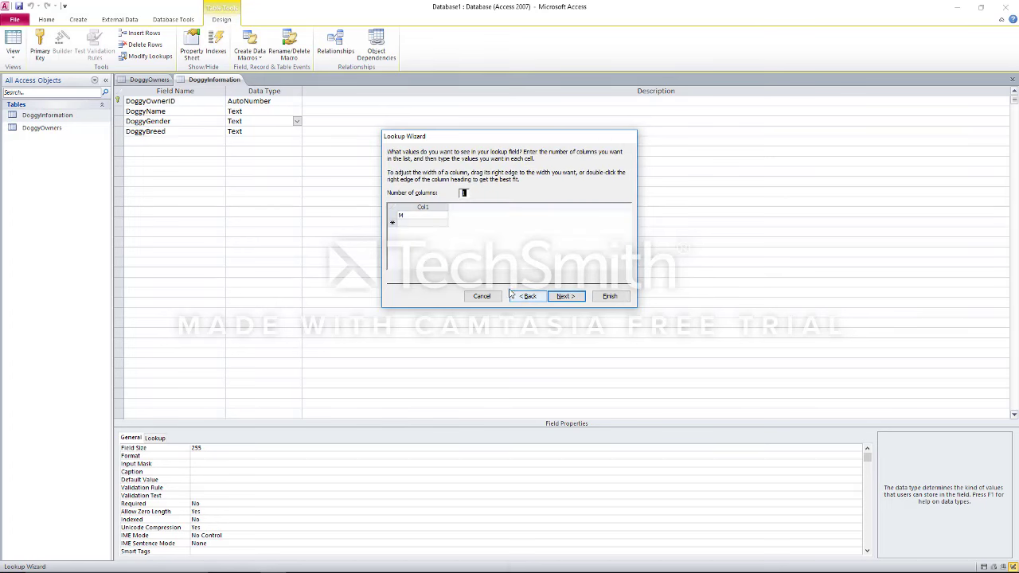
{"action": "left_click", "coordinate": [422, 223]}
{"action": "type", "text": "F"}
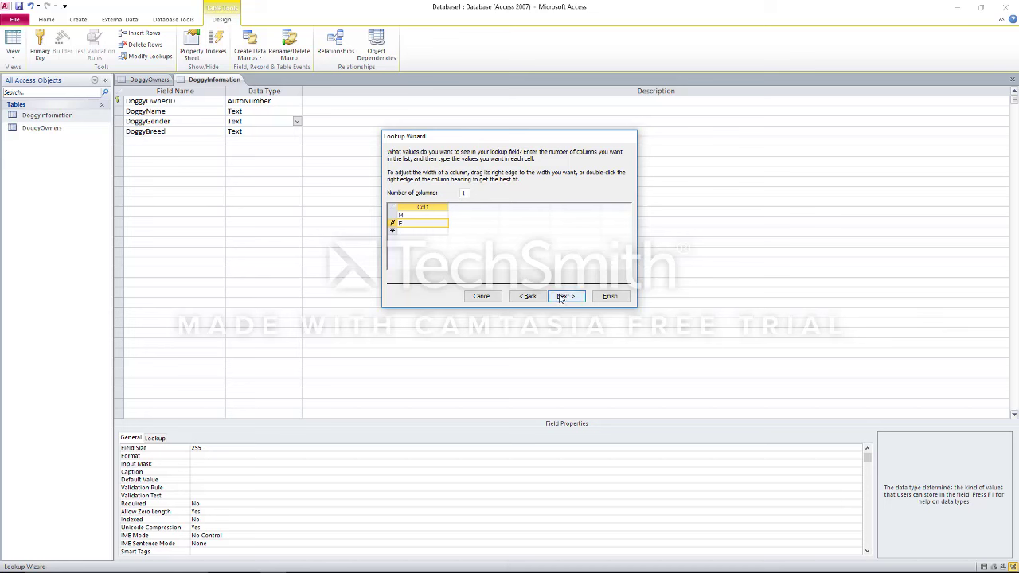
{"action": "left_click", "coordinate": [565, 296]}
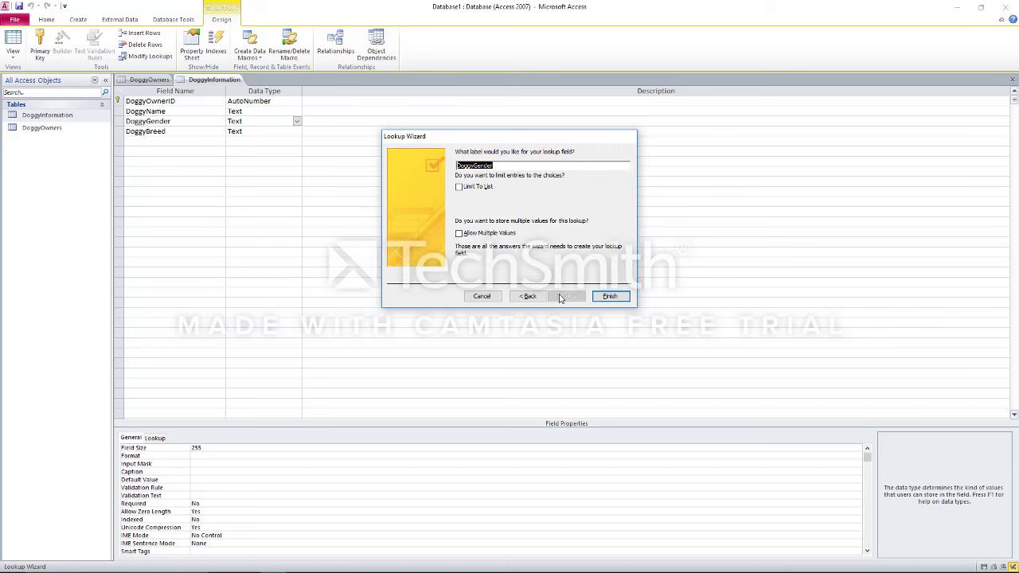
{"action": "left_click", "coordinate": [466, 190]}
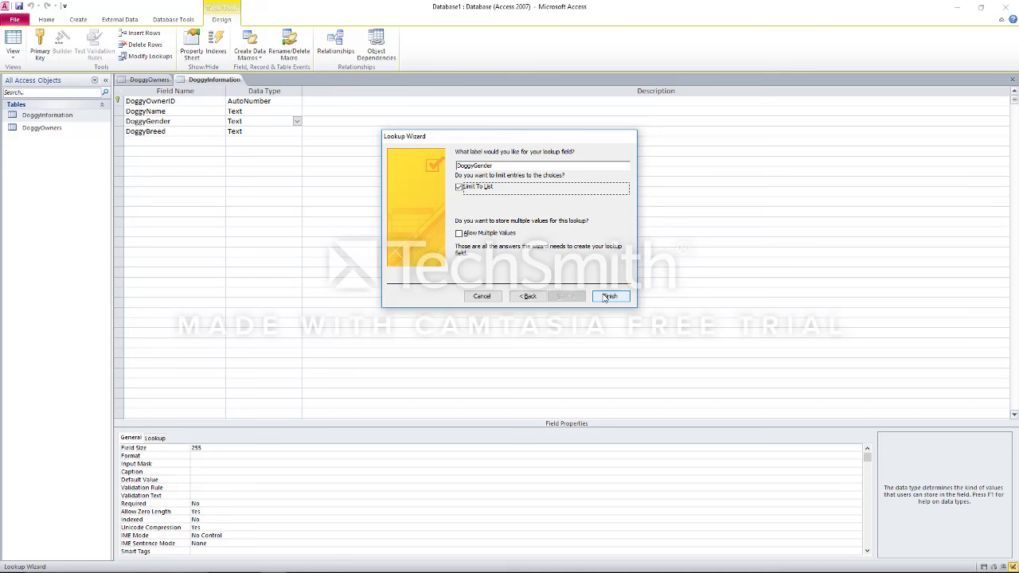
{"action": "left_click", "coordinate": [606, 297]}
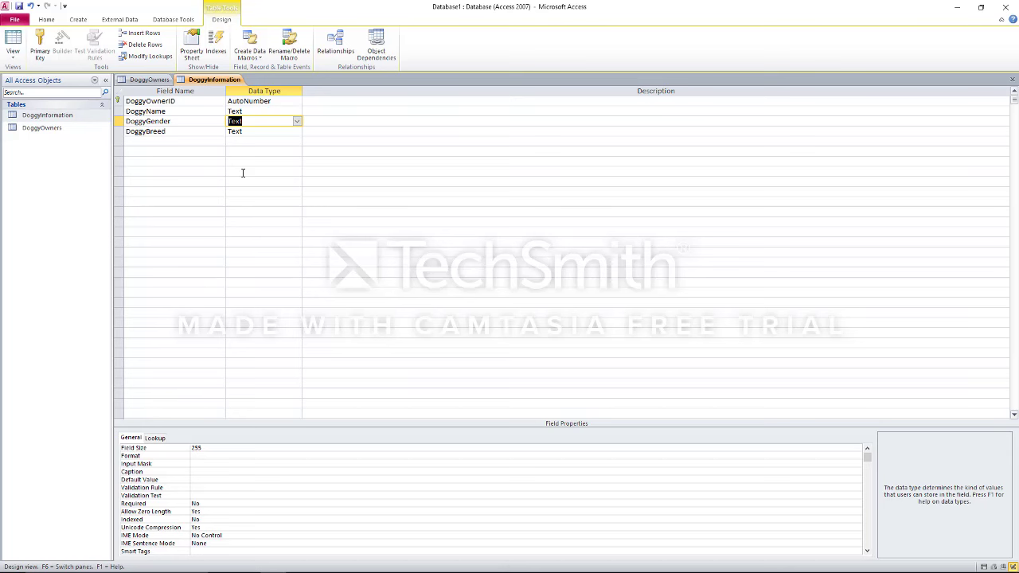
Check the assignment notes in Notepad, then return to the Home ribbon in Access
{"action": "key", "text": "alt+Tab"}
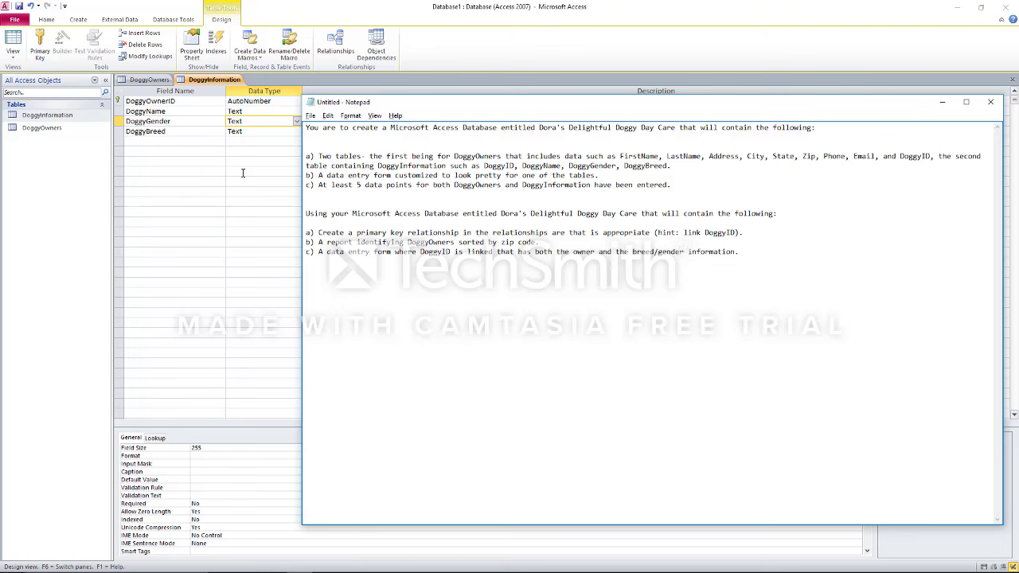
{"action": "left_click", "coordinate": [16, 28]}
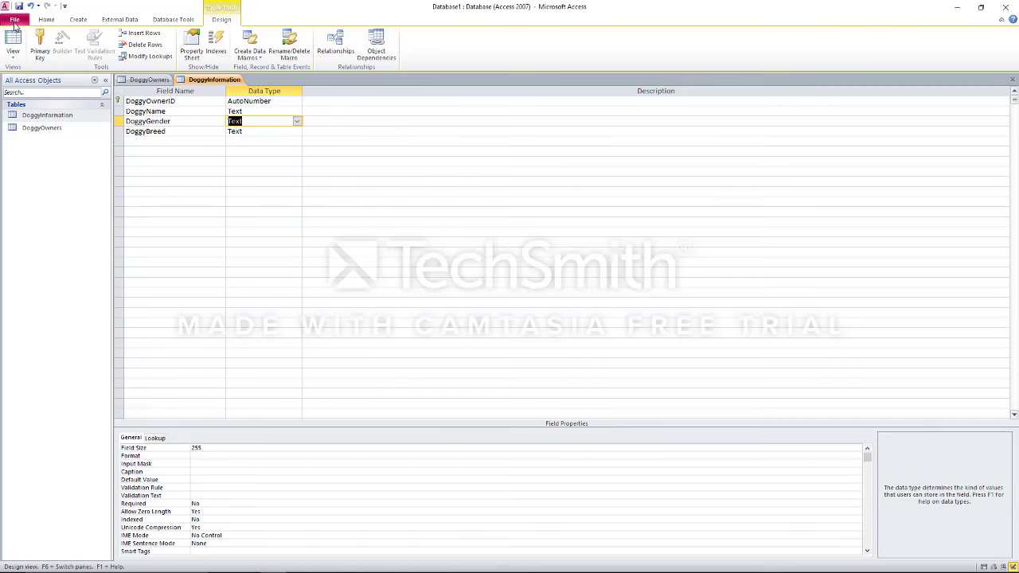
{"action": "left_click", "coordinate": [14, 20]}
{"action": "left_click", "coordinate": [15, 22]}
{"action": "left_click", "coordinate": [48, 20]}
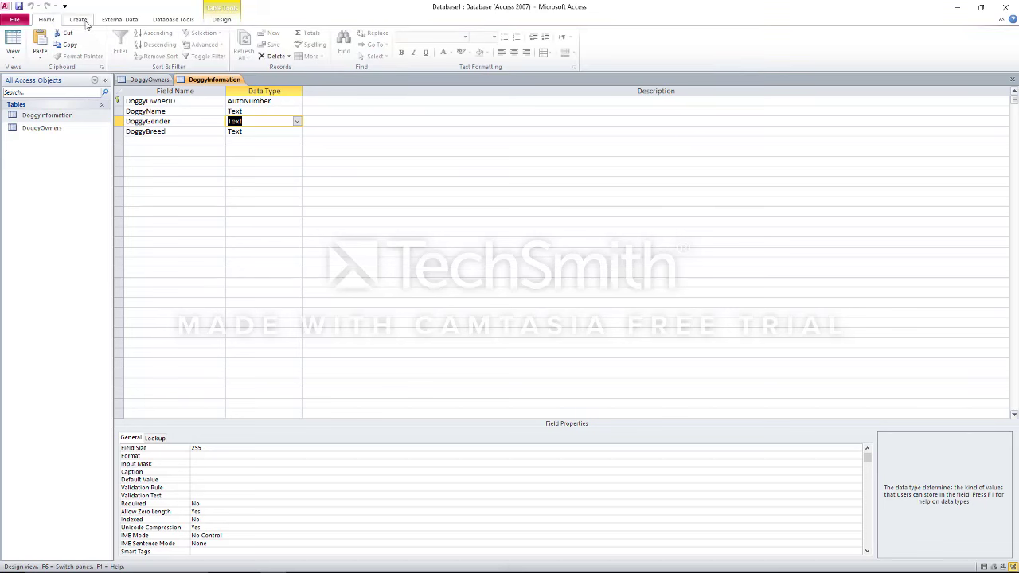
Filter the navigation pane to show only Forms and bring up the Create ribbon
{"action": "left_click", "coordinate": [95, 81]}
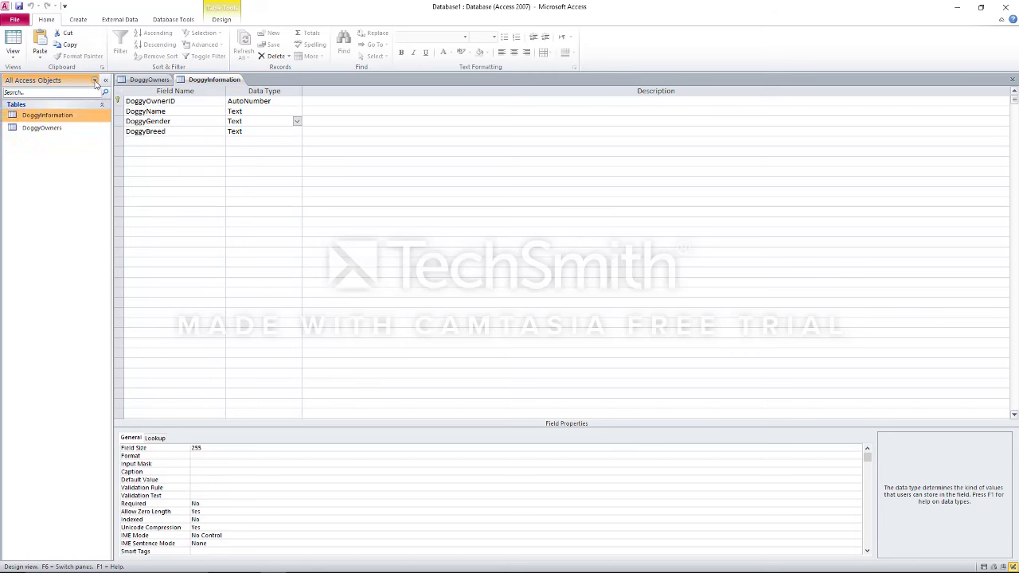
{"action": "key", "text": "alt+Tab"}
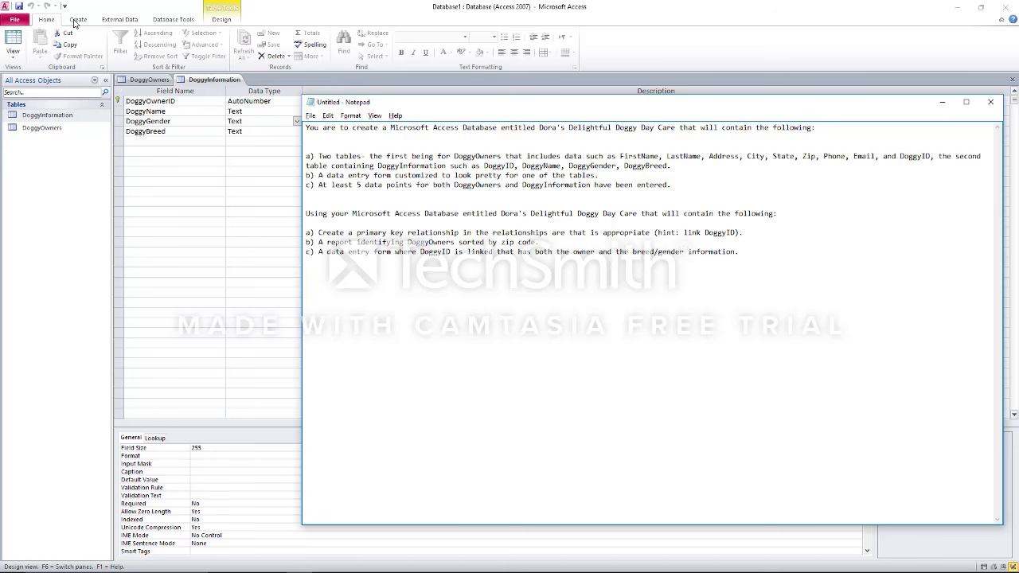
{"action": "left_click", "coordinate": [95, 83]}
{"action": "left_click", "coordinate": [96, 83]}
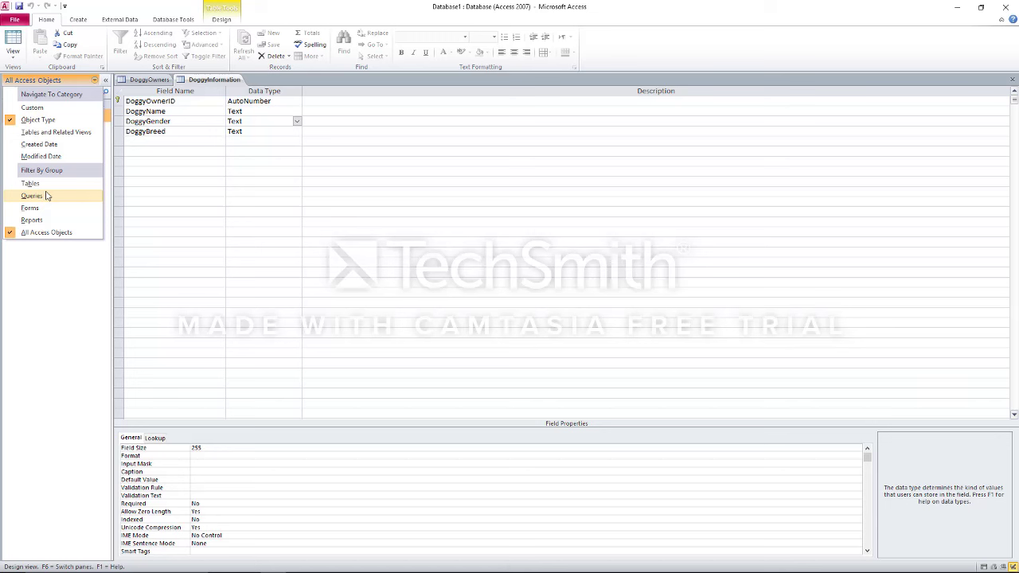
{"action": "left_click", "coordinate": [45, 207]}
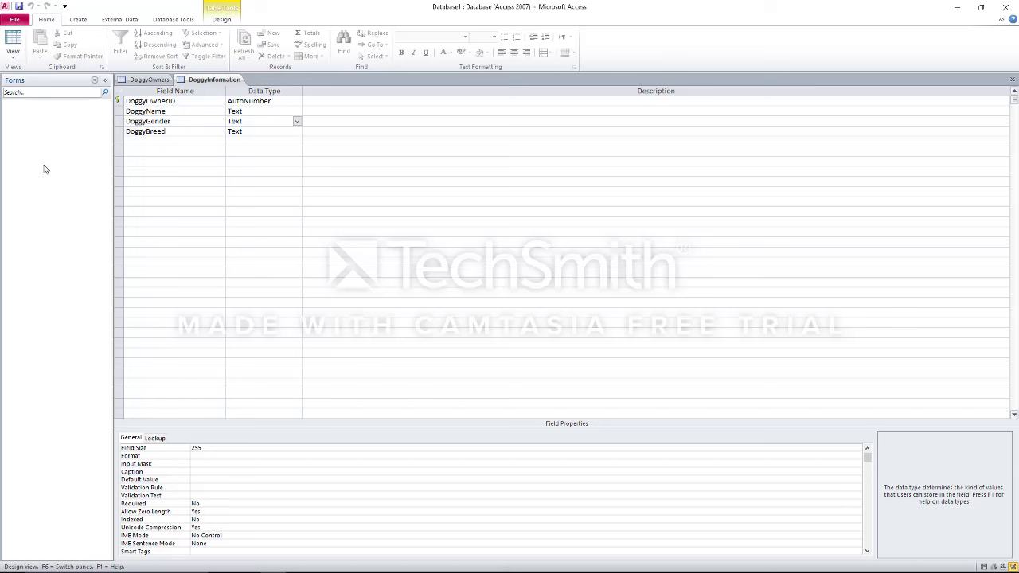
{"action": "left_click", "coordinate": [79, 19]}
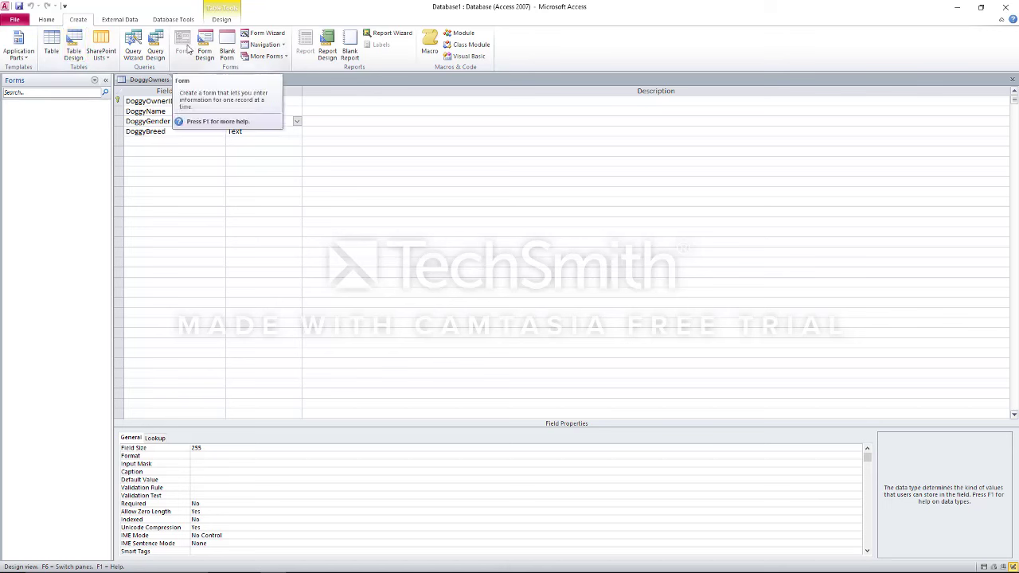
Start the Form Wizard with all fields from the DoggyOwners table
{"action": "left_click", "coordinate": [262, 33]}
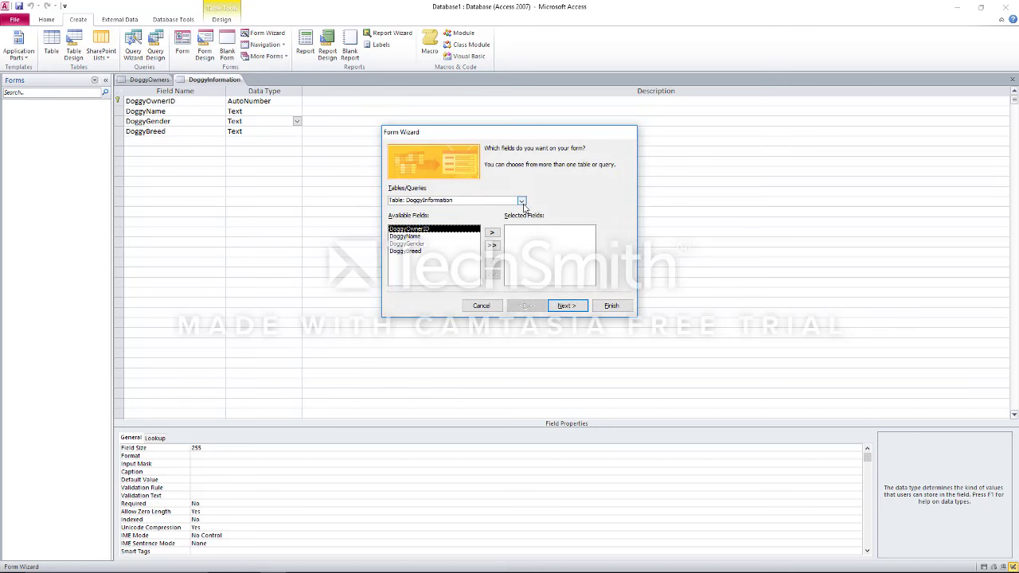
{"action": "left_click", "coordinate": [521, 201]}
{"action": "left_click", "coordinate": [521, 201]}
{"action": "left_click", "coordinate": [521, 202]}
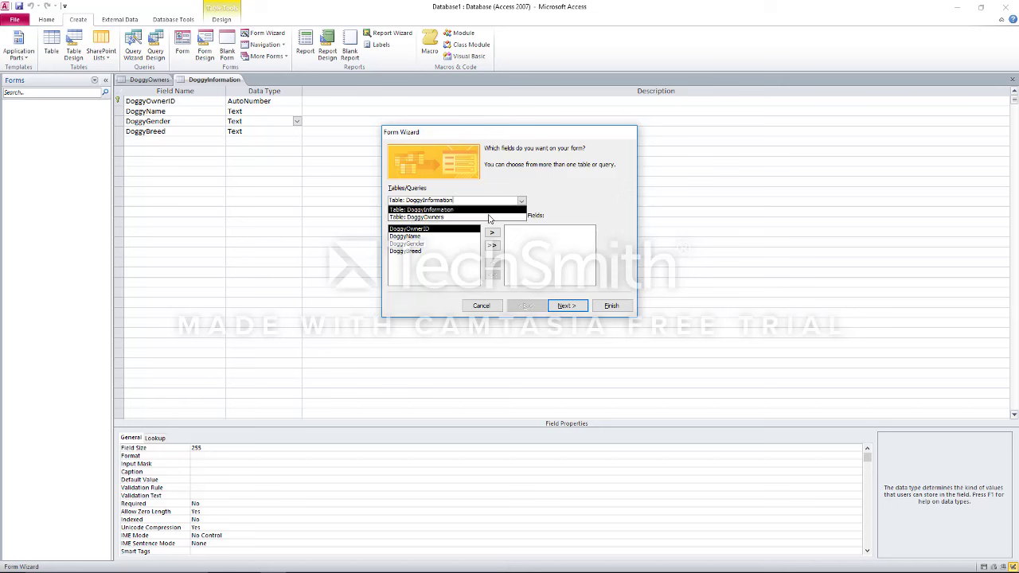
{"action": "left_click", "coordinate": [446, 217]}
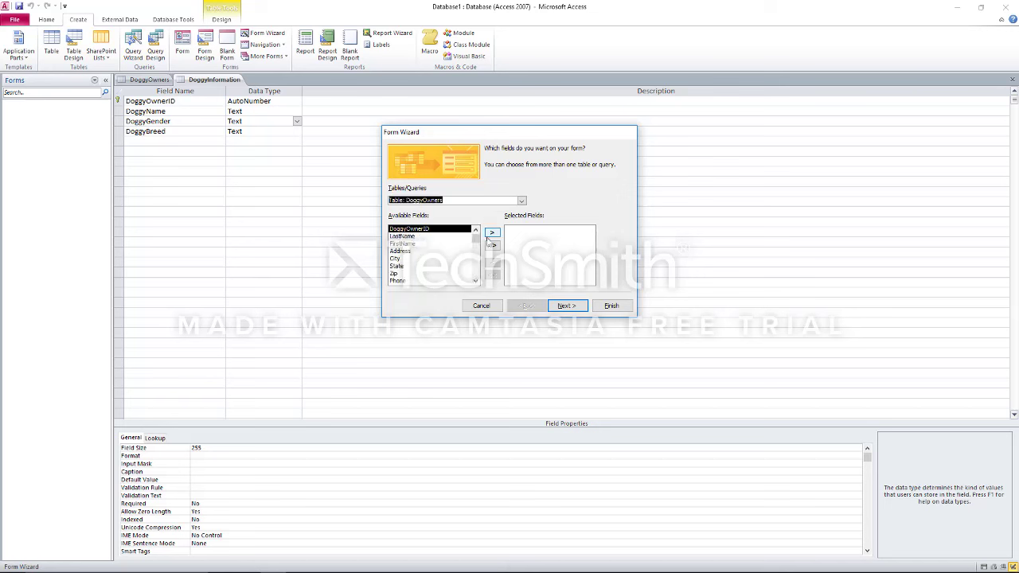
{"action": "left_click", "coordinate": [491, 246]}
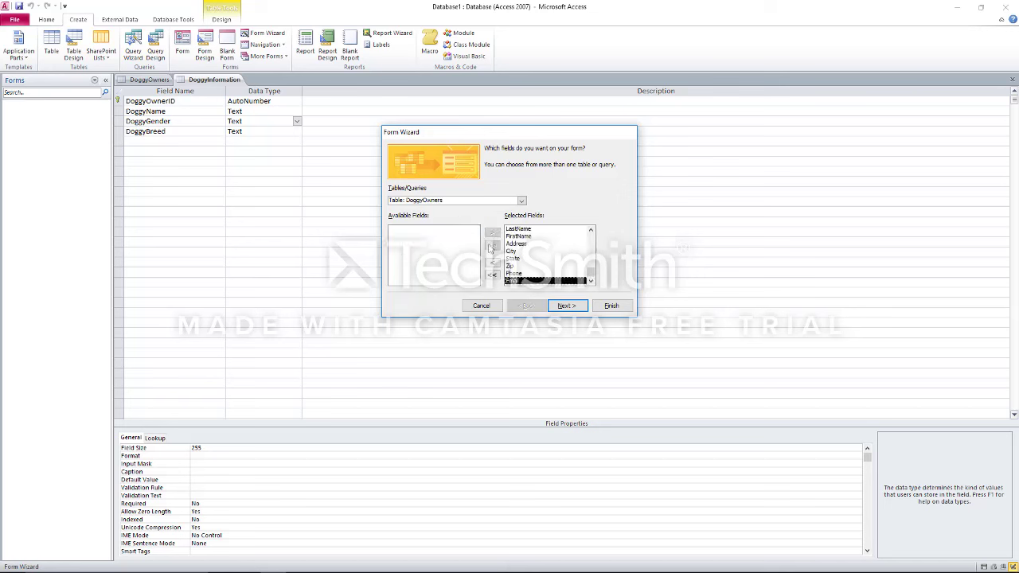
{"action": "left_click", "coordinate": [577, 309]}
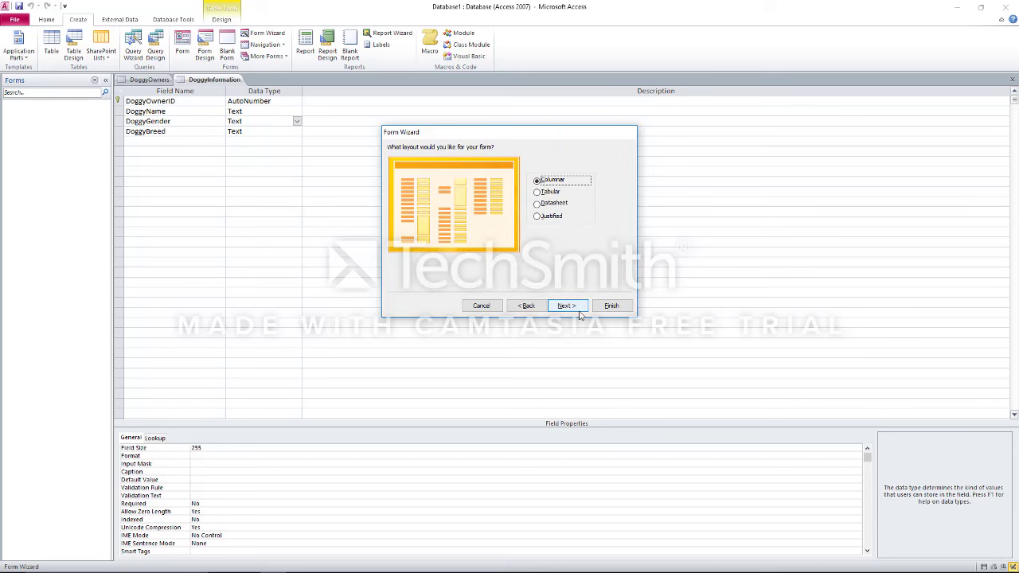
Choose the columnar layout, title the form FrmDoggyOwners, and finish into Design view
{"action": "left_click", "coordinate": [559, 193]}
{"action": "left_click", "coordinate": [553, 204]}
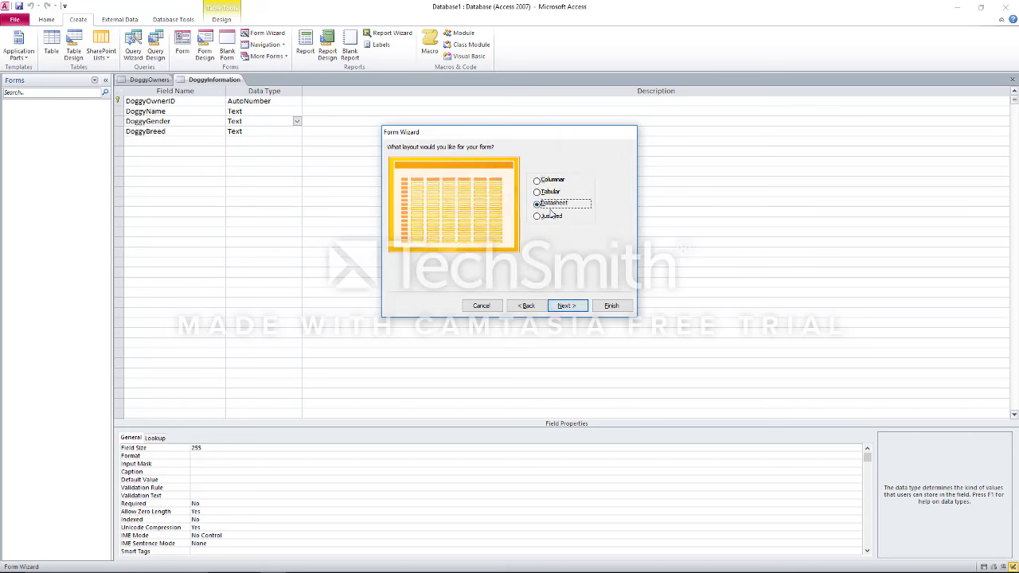
{"action": "left_click", "coordinate": [551, 216]}
{"action": "left_click", "coordinate": [547, 181]}
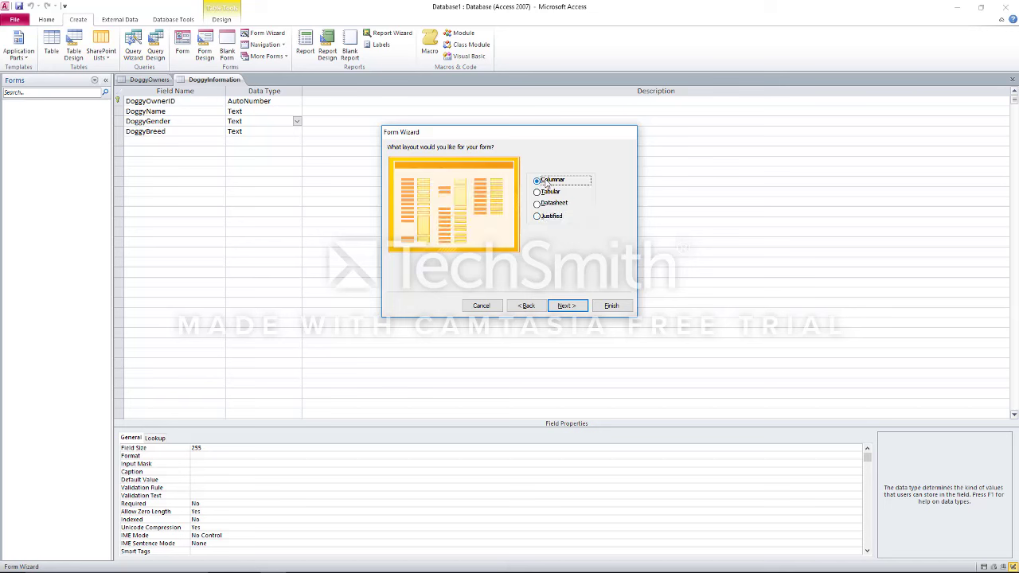
{"action": "left_click", "coordinate": [567, 308]}
{"action": "left_click", "coordinate": [528, 161]}
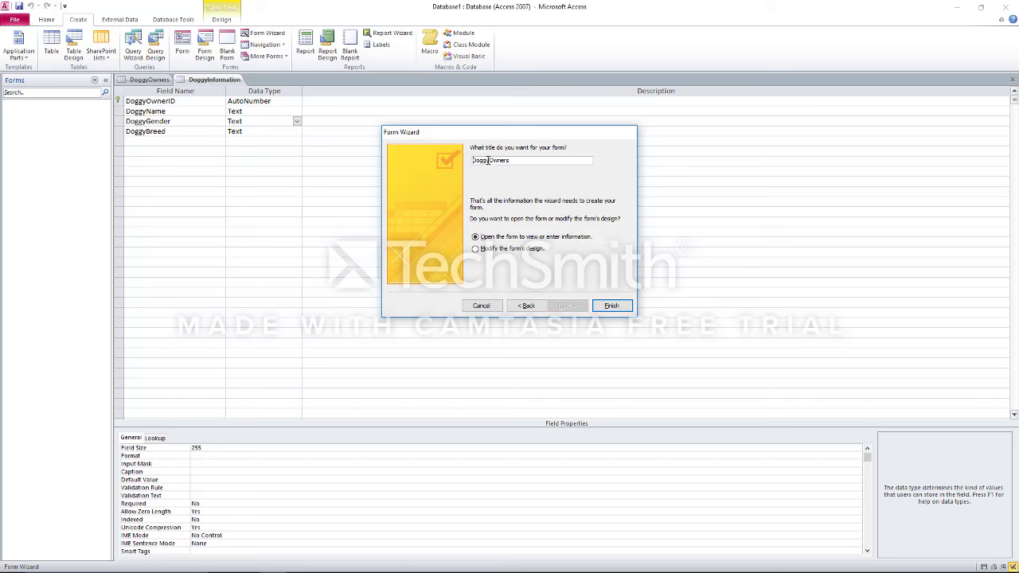
{"action": "key", "text": "Home"}
{"action": "type", "text": "Frm"}
{"action": "left_click", "coordinate": [516, 249]}
{"action": "left_click", "coordinate": [627, 307]}
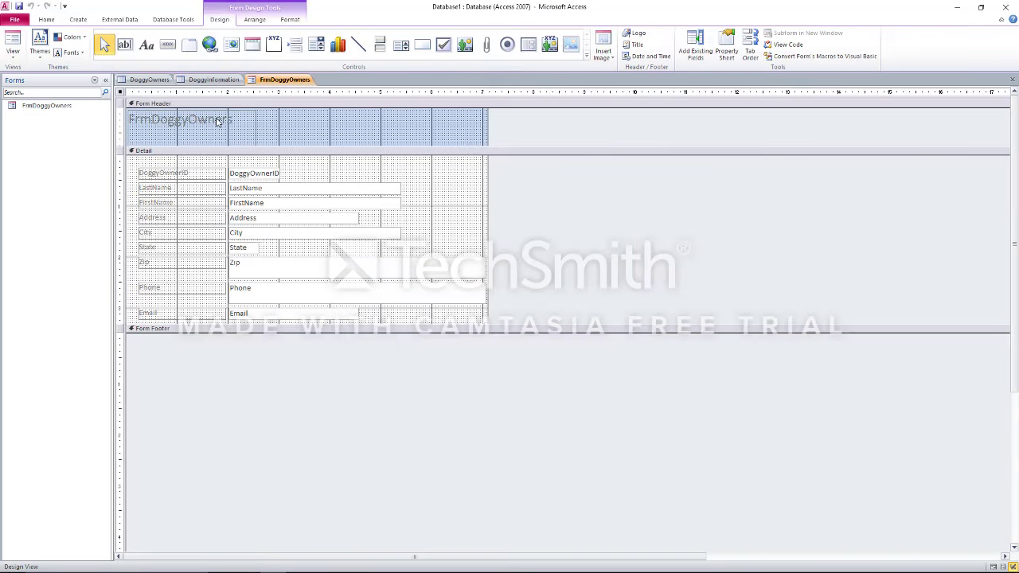
Set the header title label's text to Black using Font Color
{"action": "left_click", "coordinate": [218, 122]}
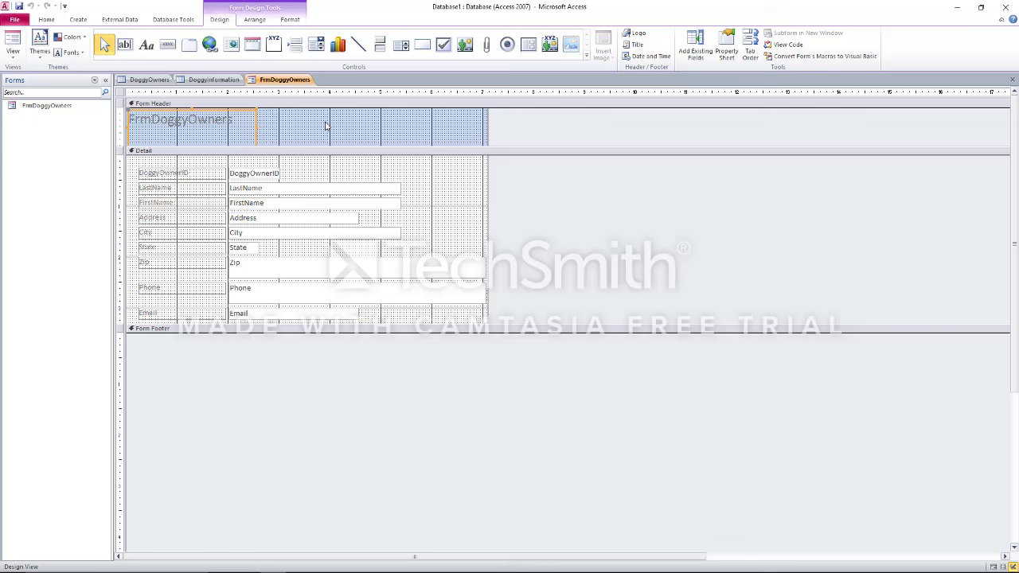
{"action": "right_click", "coordinate": [244, 120]}
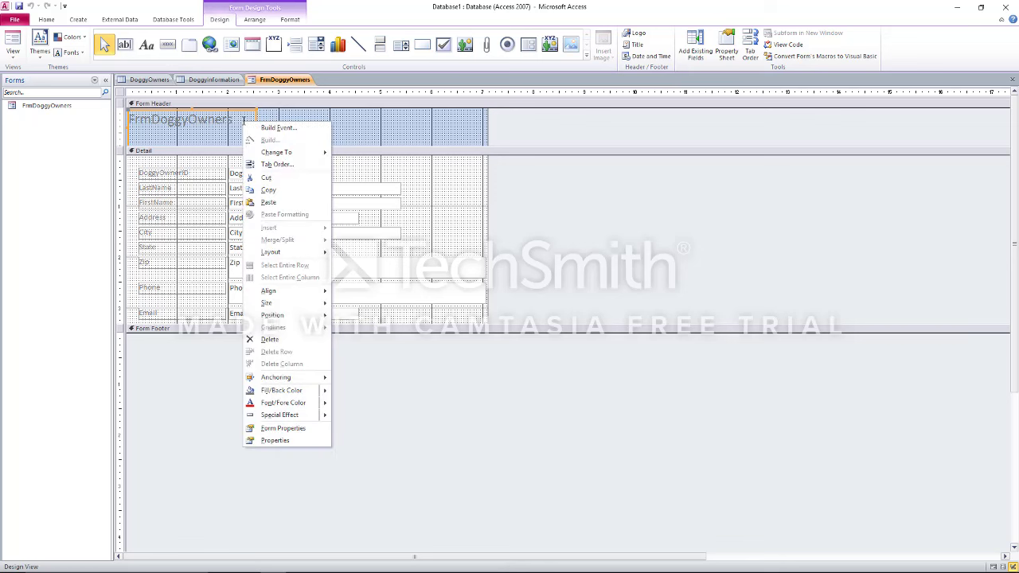
{"action": "left_click", "coordinate": [242, 121]}
{"action": "left_click_drag", "start_coordinate": [242, 121], "coordinate": [54, 103]}
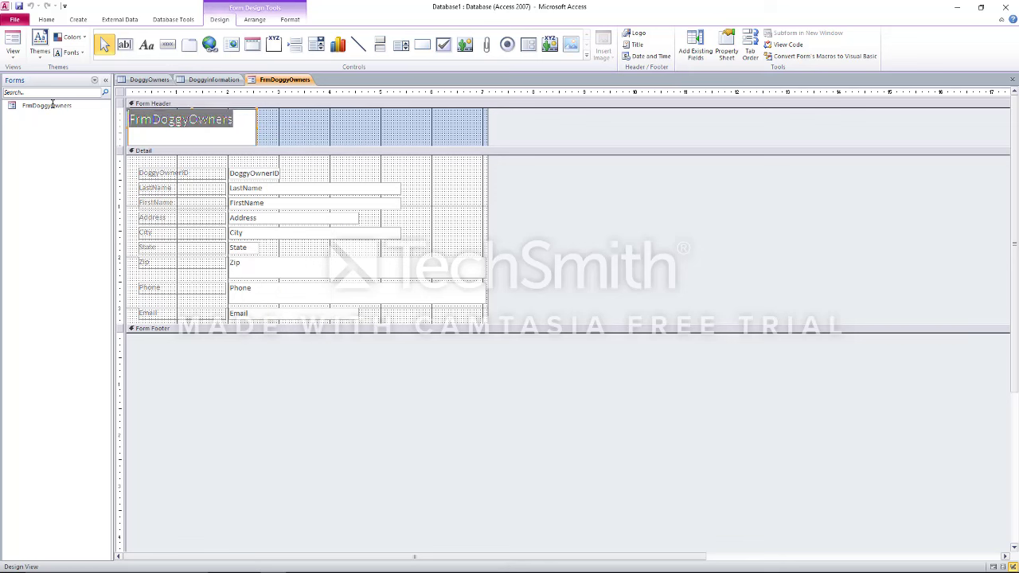
{"action": "left_click", "coordinate": [50, 20]}
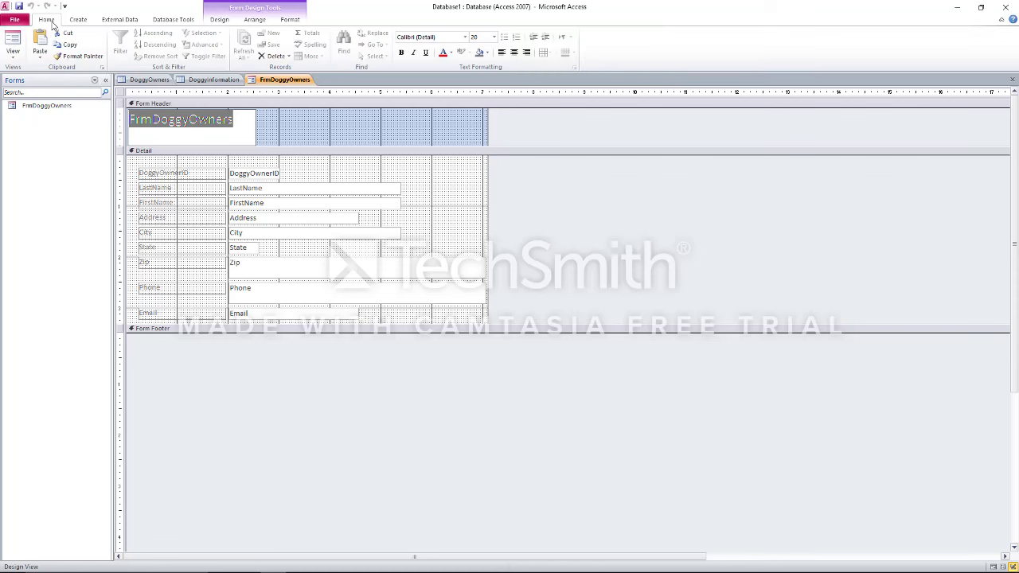
{"action": "left_click", "coordinate": [450, 54]}
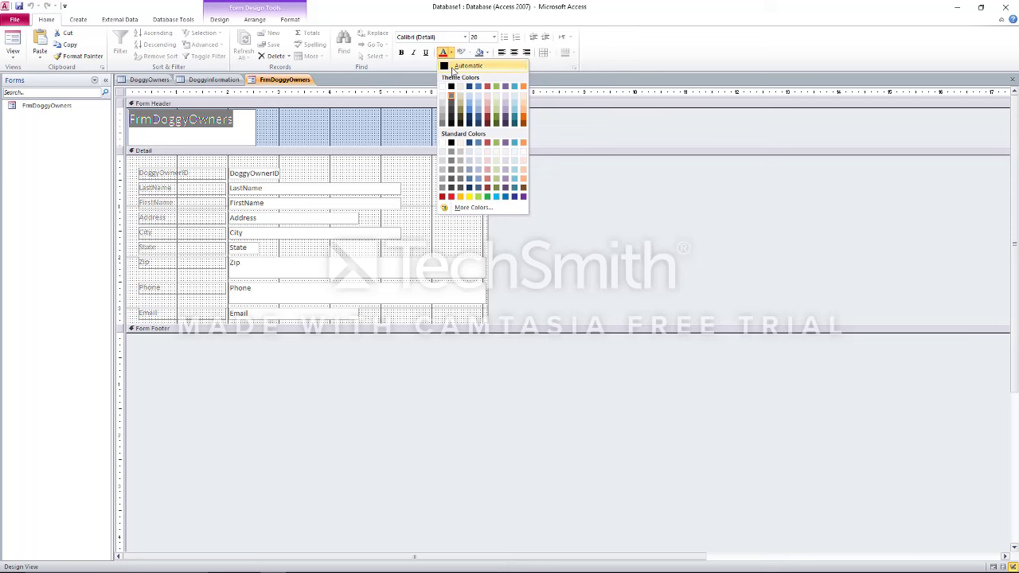
{"action": "left_click", "coordinate": [452, 86]}
{"action": "left_click", "coordinate": [350, 126]}
Fill the Form Header background with orange
{"action": "right_click", "coordinate": [351, 126]}
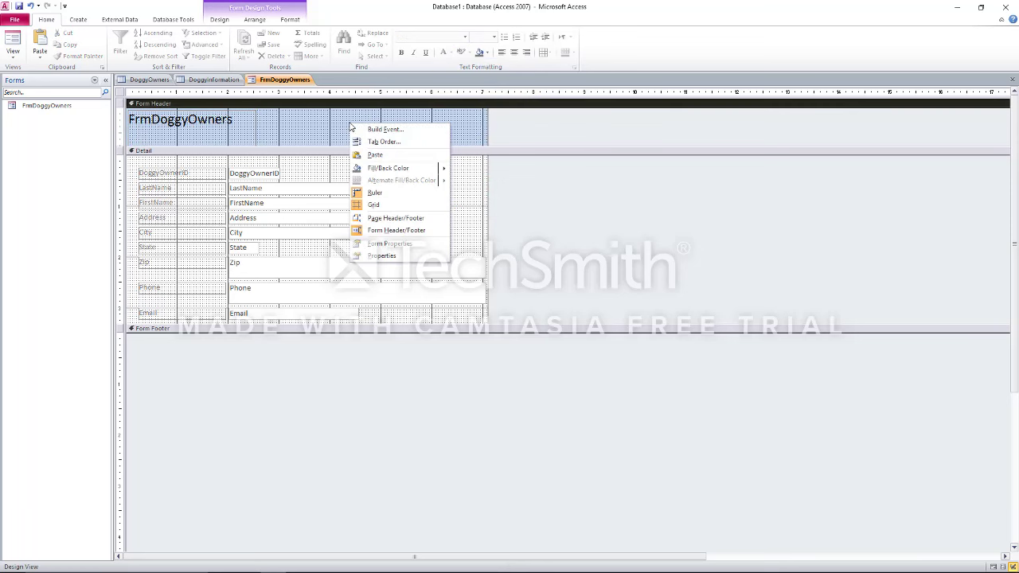
{"action": "mouse_move", "coordinate": [398, 168]}
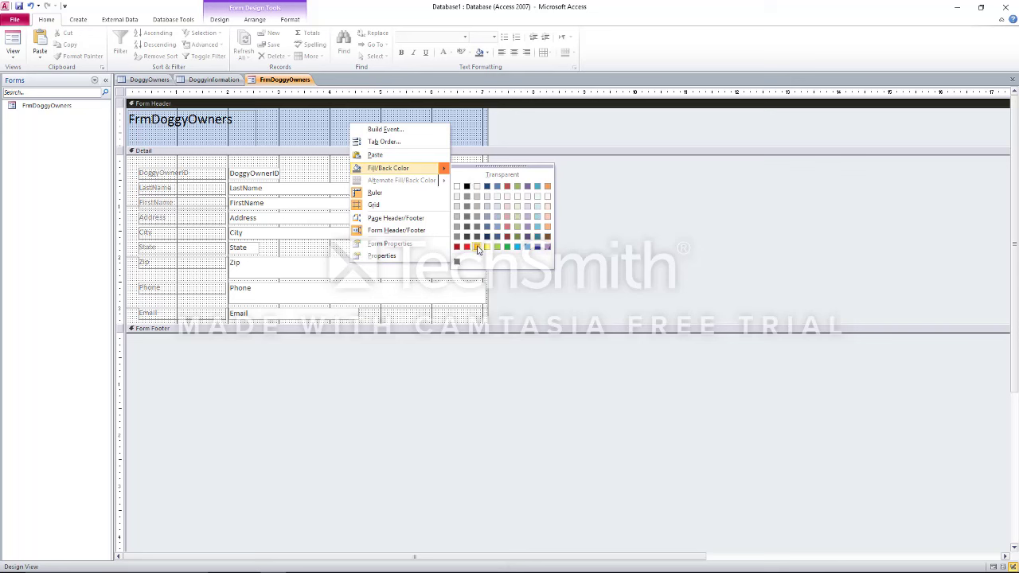
{"action": "left_click", "coordinate": [478, 248]}
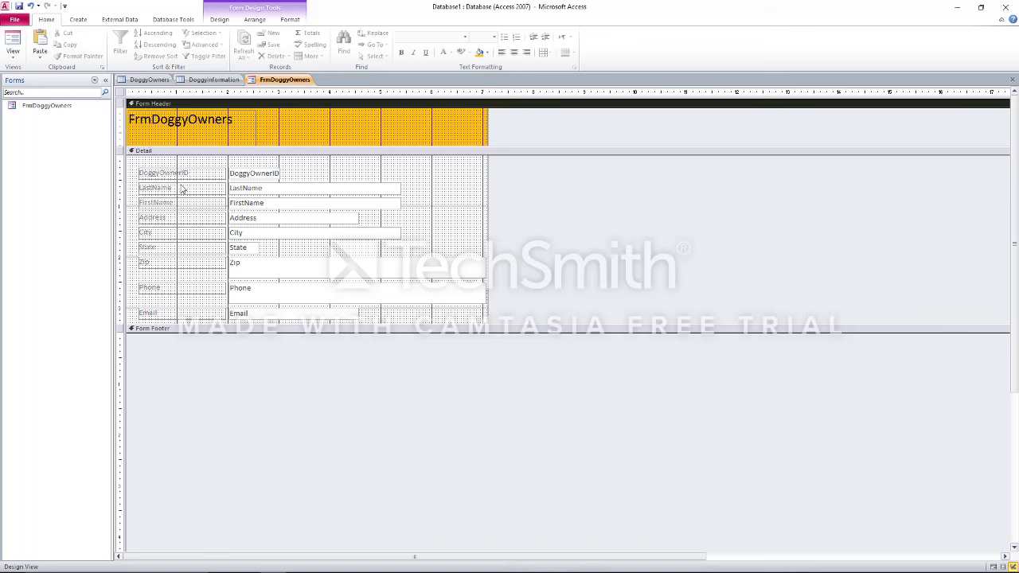
Give the Detail section an orange background as well
{"action": "left_click_drag", "start_coordinate": [160, 163], "coordinate": [181, 331]}
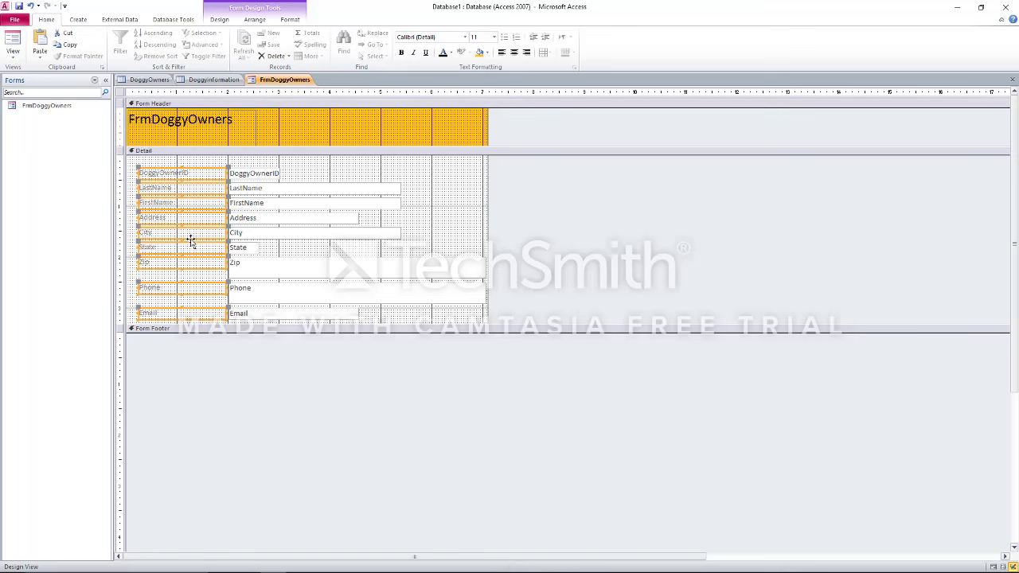
{"action": "right_click", "coordinate": [199, 219]}
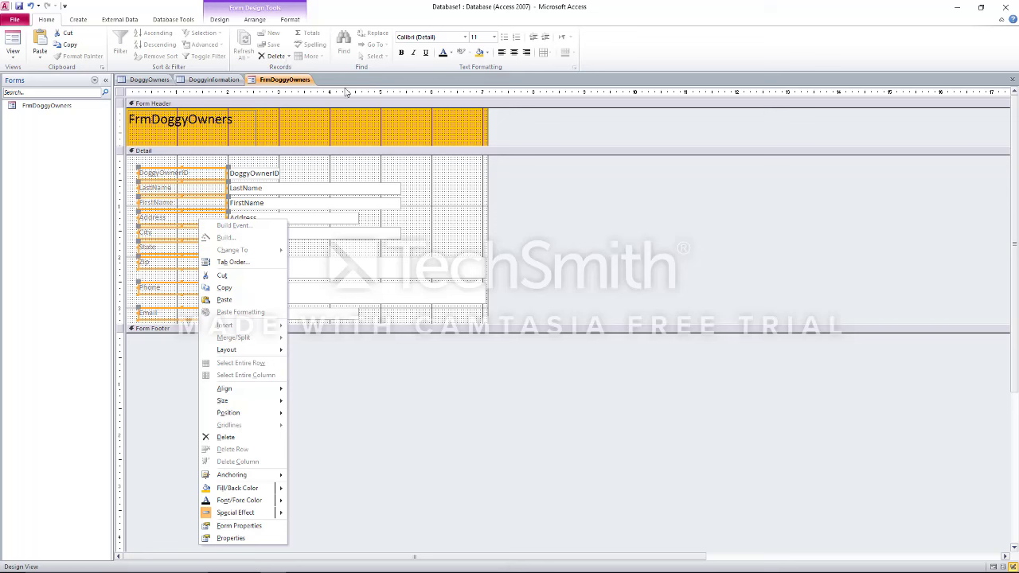
{"action": "key", "text": "Escape"}
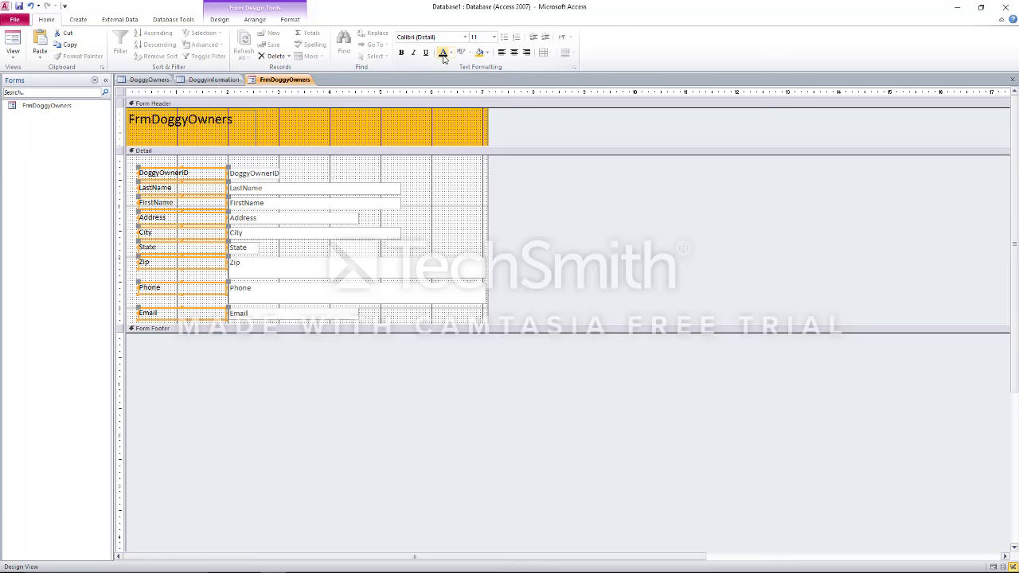
{"action": "left_click", "coordinate": [439, 185]}
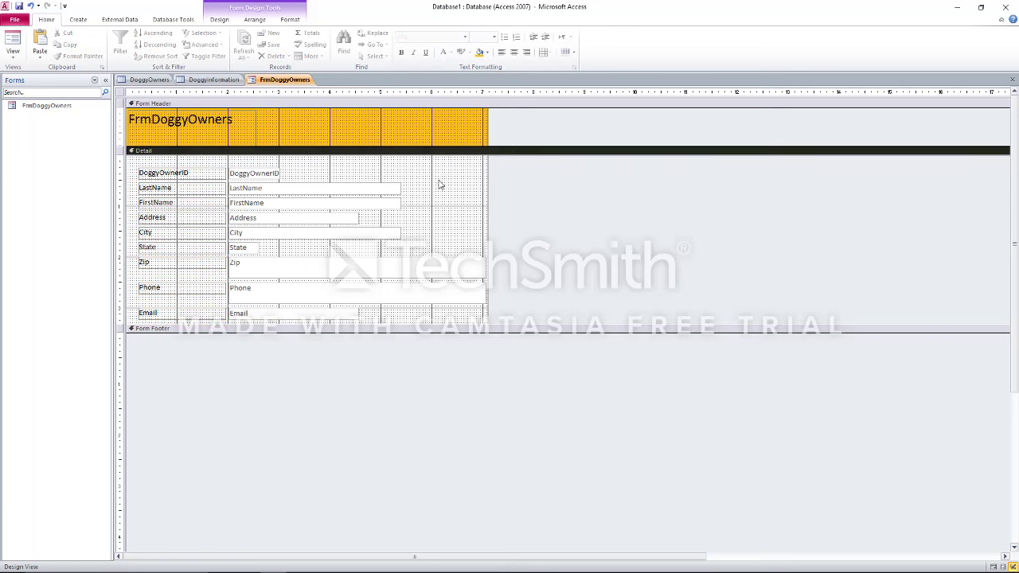
{"action": "left_click", "coordinate": [479, 53]}
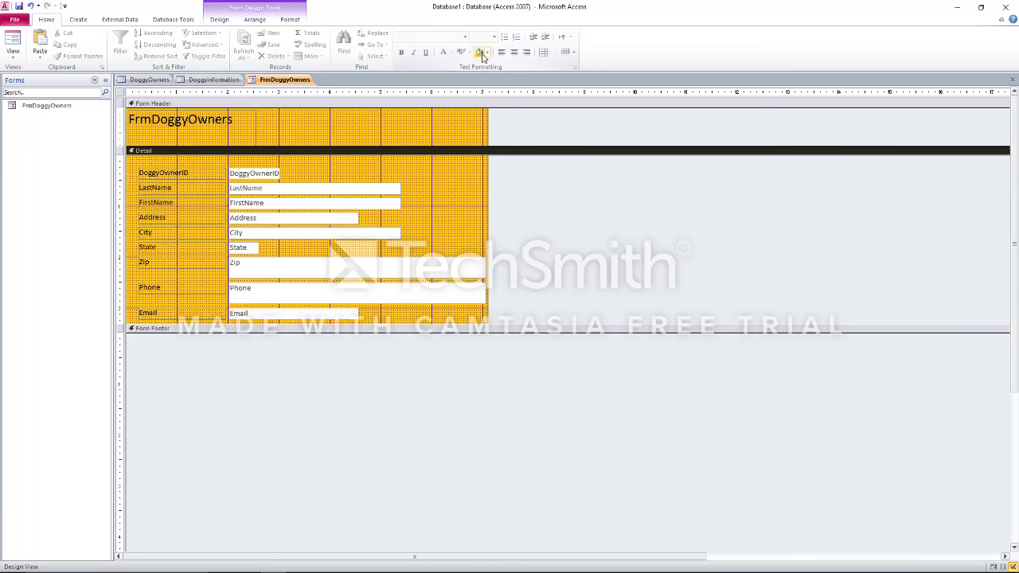
Resize the Zip and Phone text boxes to a shorter, narrower single-line size
{"action": "left_click", "coordinate": [484, 277]}
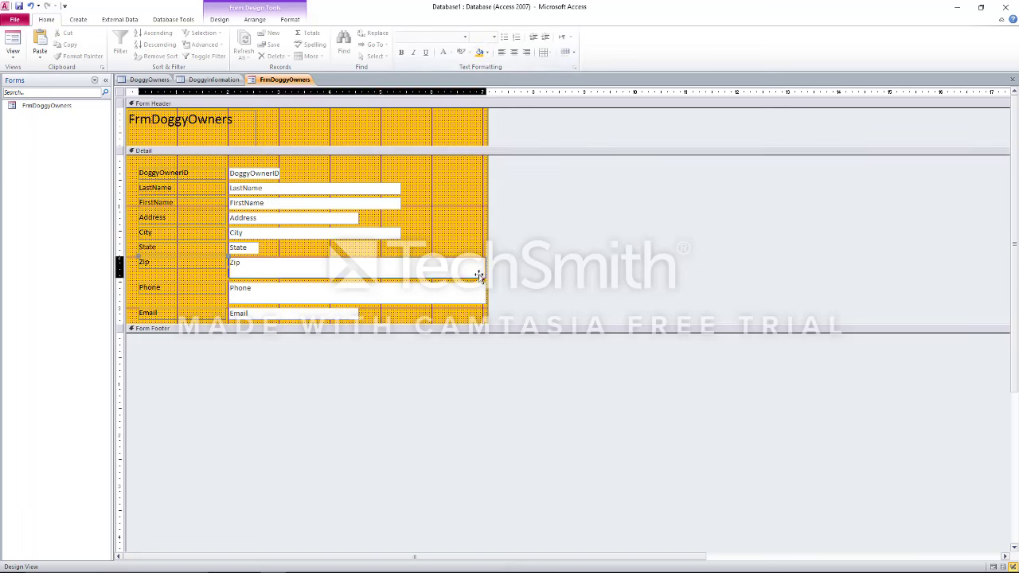
{"action": "left_click_drag", "start_coordinate": [484, 277], "coordinate": [307, 265]}
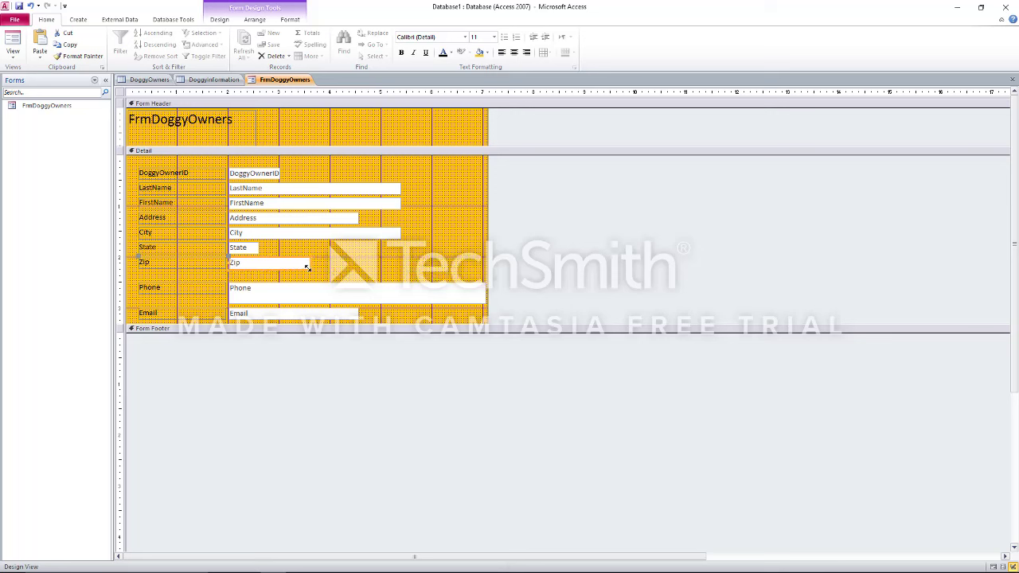
{"action": "left_click", "coordinate": [343, 296]}
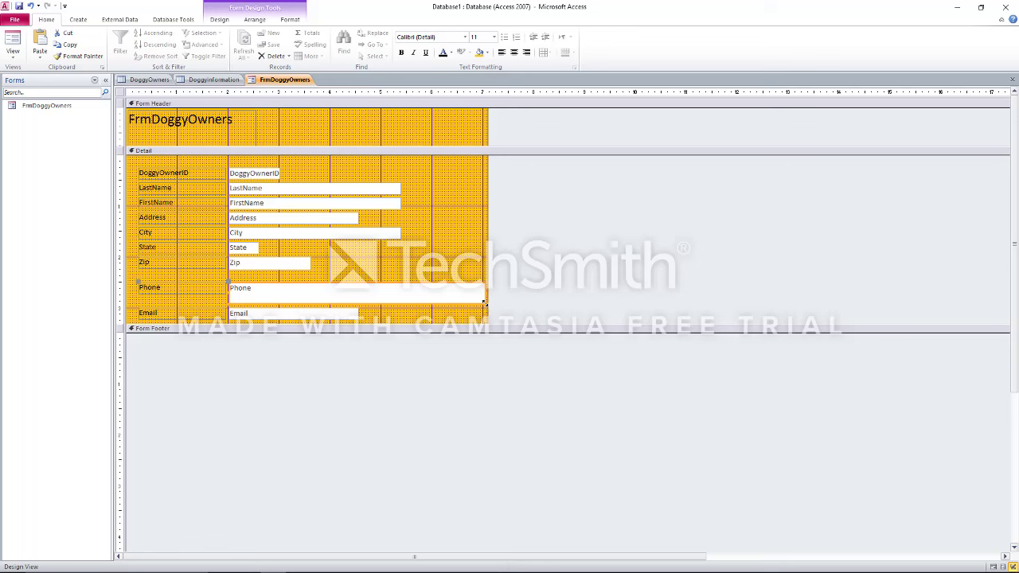
{"action": "left_click_drag", "start_coordinate": [485, 304], "coordinate": [307, 291]}
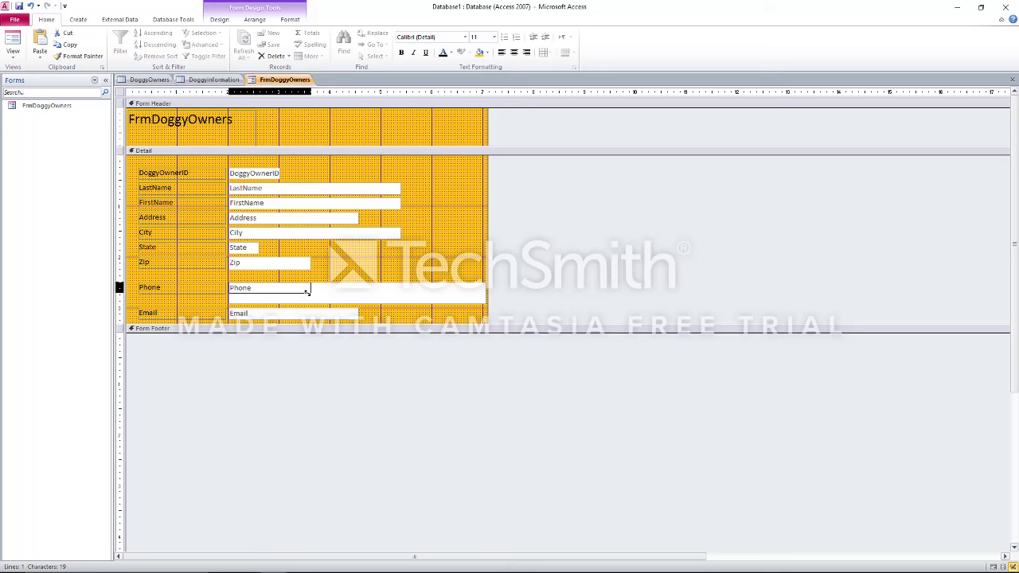
{"action": "left_click_drag", "start_coordinate": [307, 292], "coordinate": [307, 294]}
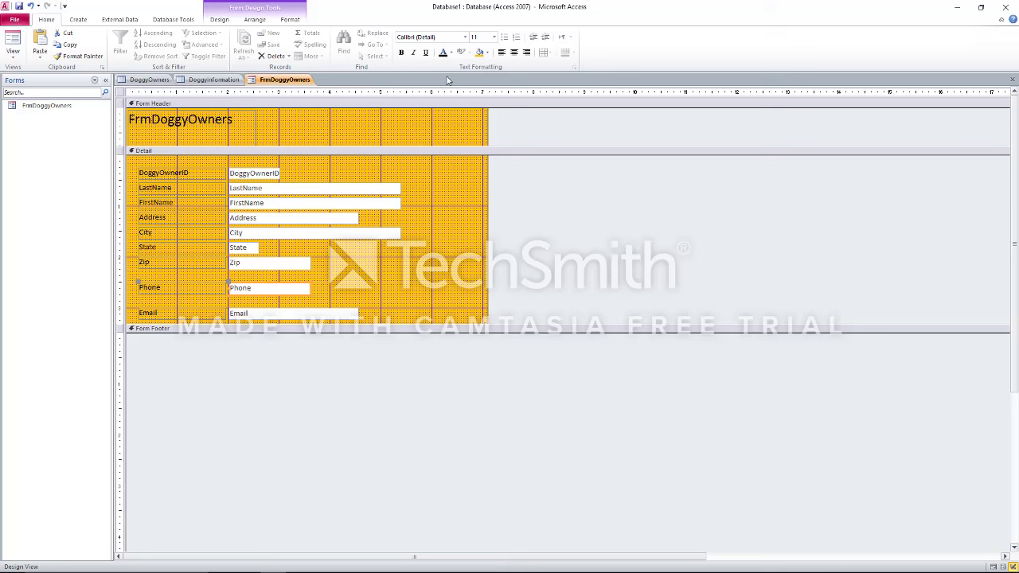
Close FrmDoggyOwners and both table designs, then list All Access Objects and select FrmDoggyOwners
{"action": "right_click", "coordinate": [269, 84]}
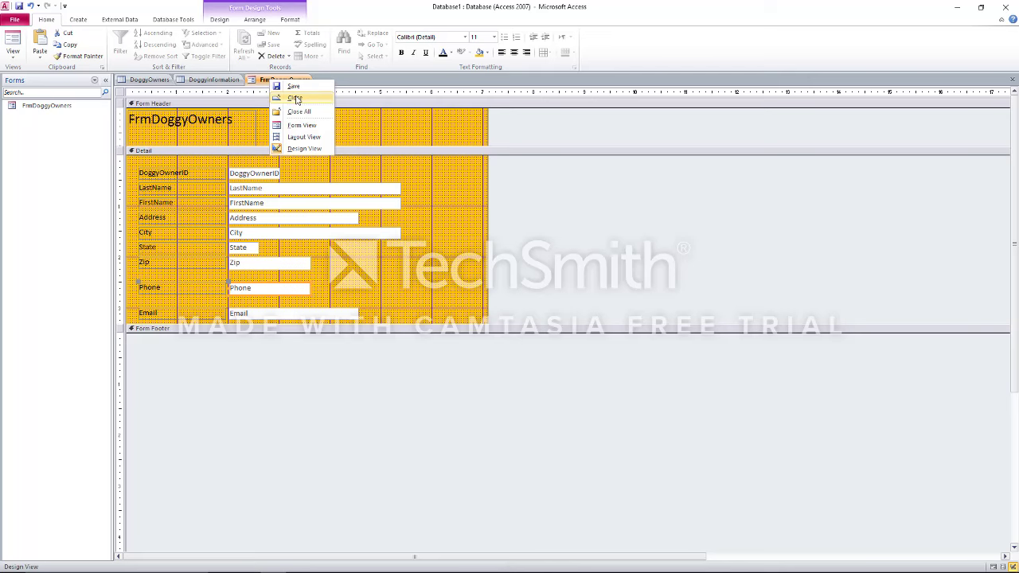
{"action": "left_click", "coordinate": [294, 97]}
{"action": "right_click", "coordinate": [222, 86]}
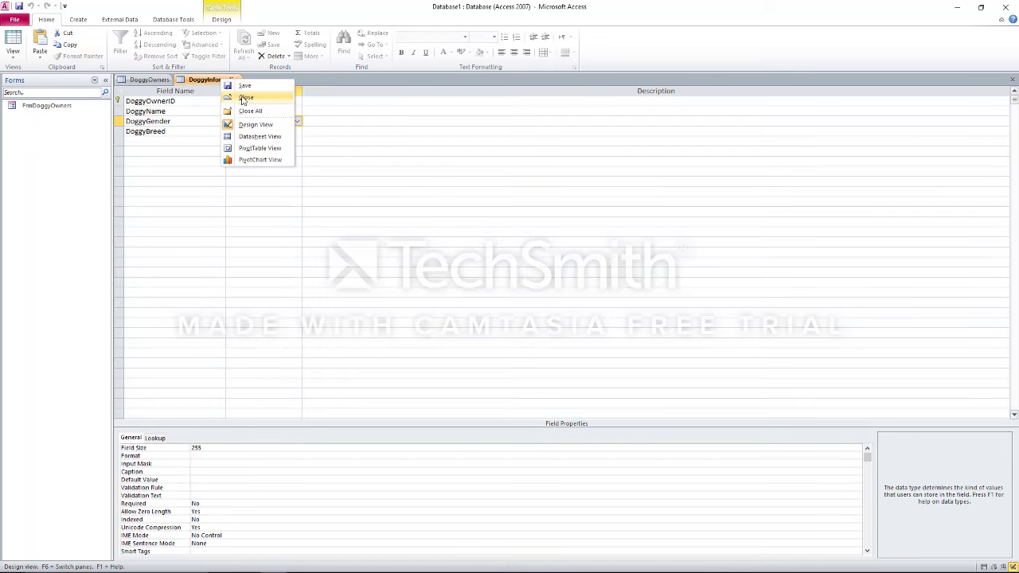
{"action": "left_click", "coordinate": [243, 100]}
{"action": "right_click", "coordinate": [156, 85]}
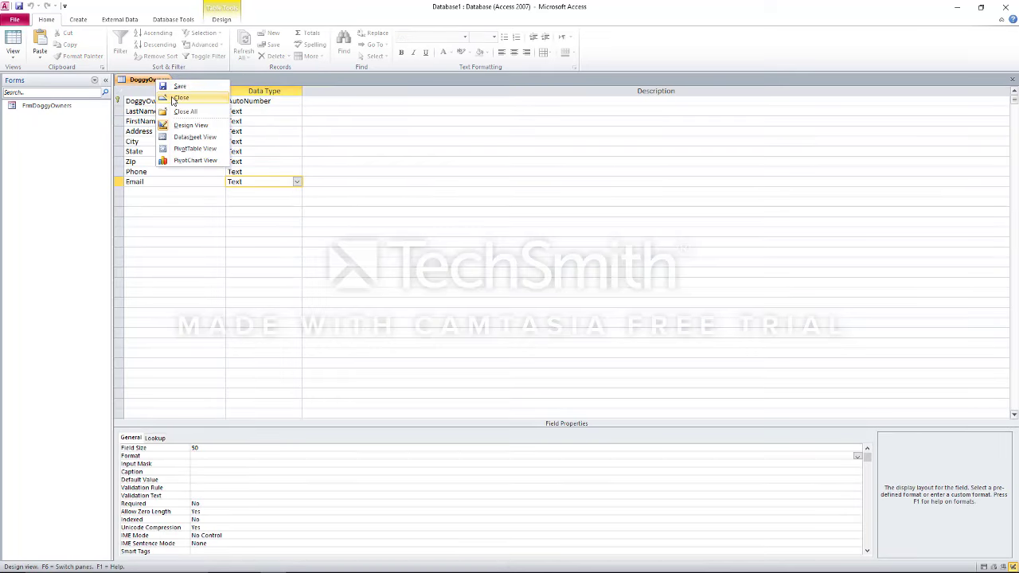
{"action": "left_click", "coordinate": [179, 98]}
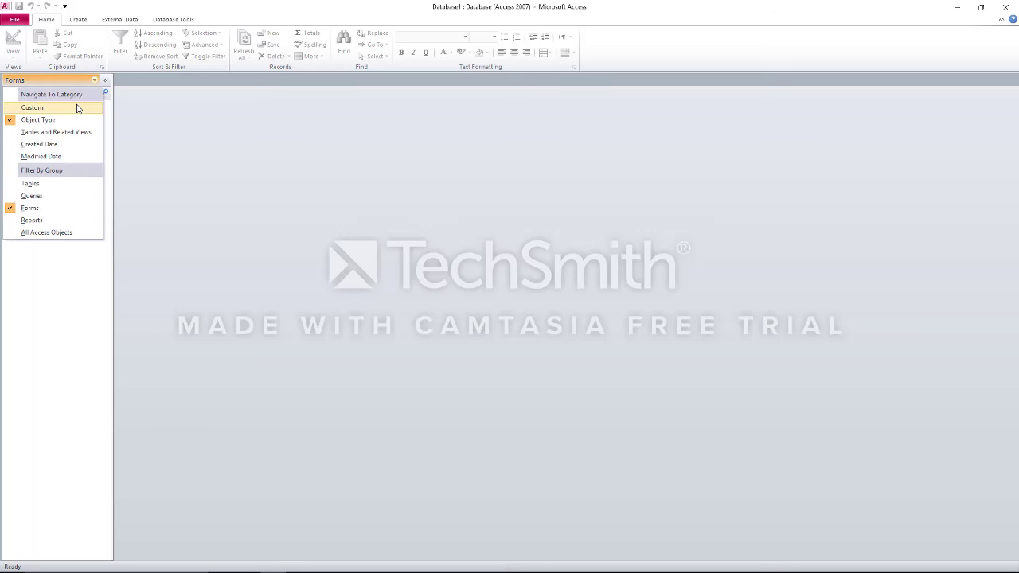
{"action": "left_click", "coordinate": [58, 236]}
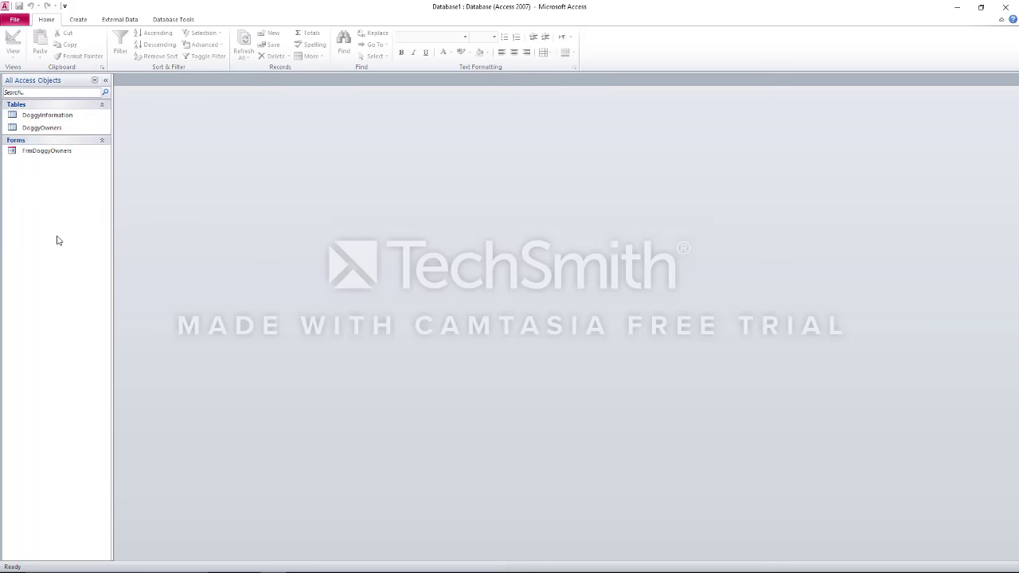
{"action": "left_click", "coordinate": [44, 155]}
Open FrmDoggyOwners in Form view and enter the owner's name, address, city, state and zip code
{"action": "double_click", "coordinate": [43, 151]}
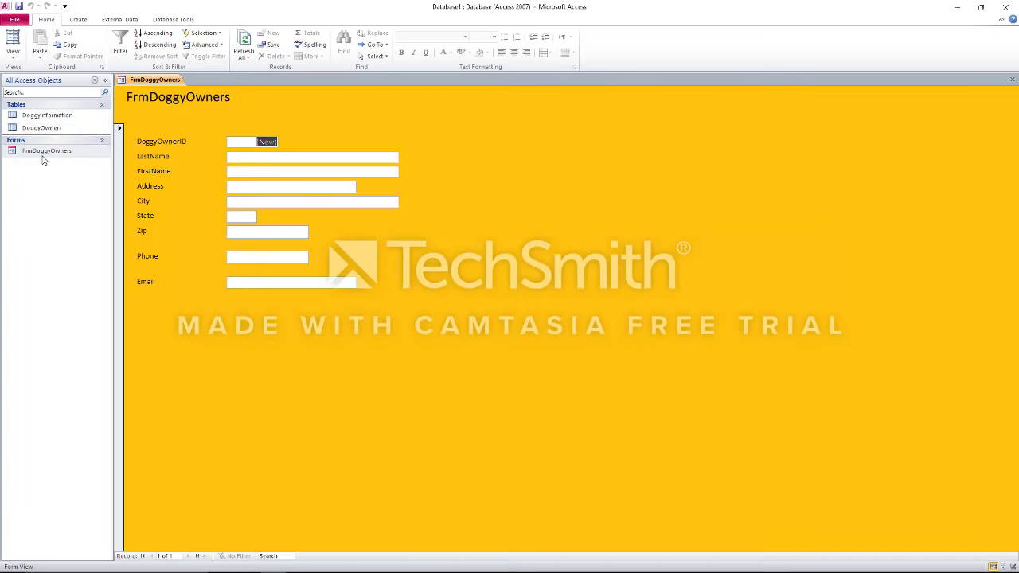
{"action": "key", "text": "Tab"}
{"action": "key", "text": "Tab"}
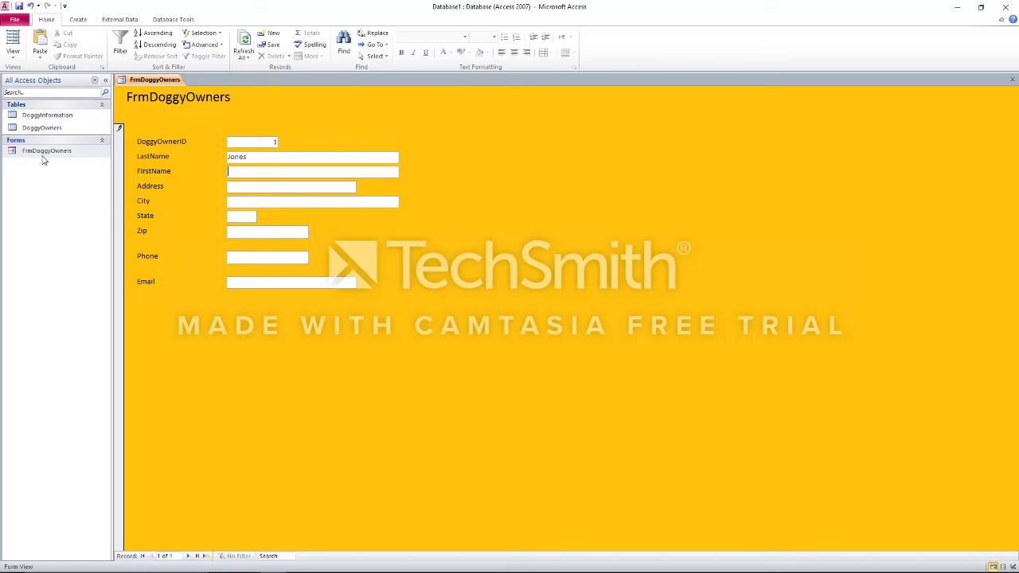
{"action": "key", "text": "Tab"}
{"action": "key", "text": "Tab"}
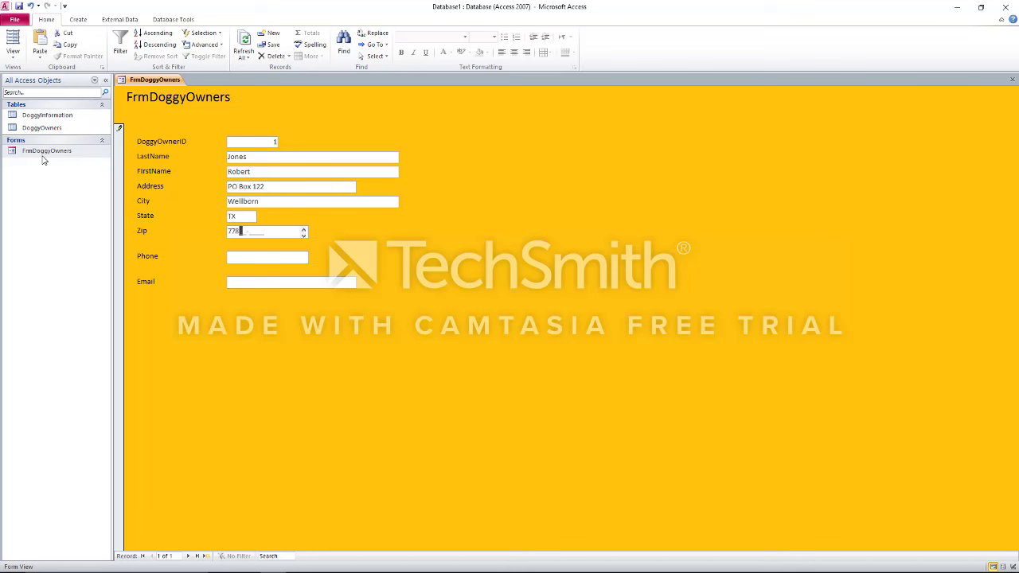
{"action": "key", "text": "Tab"}
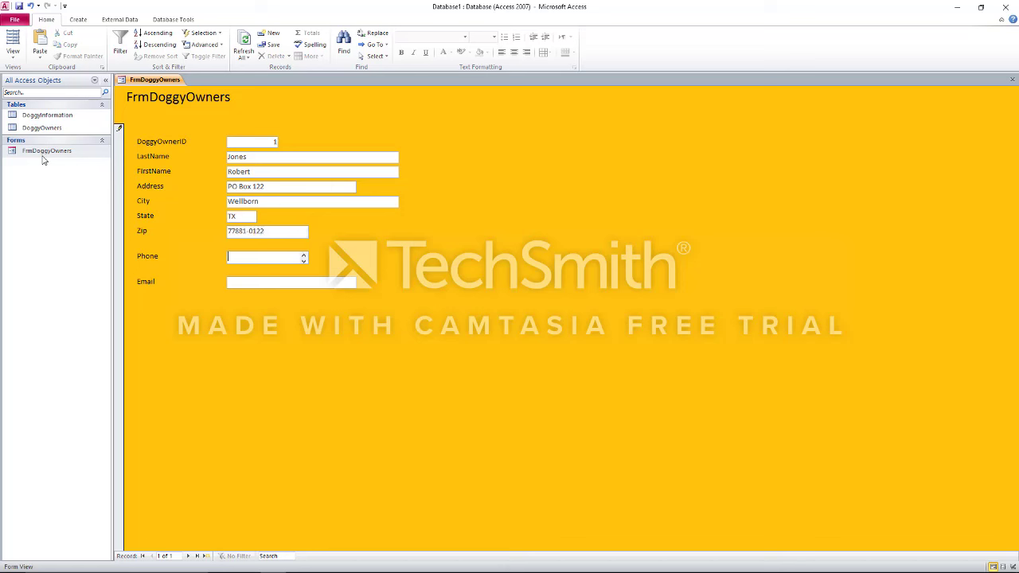
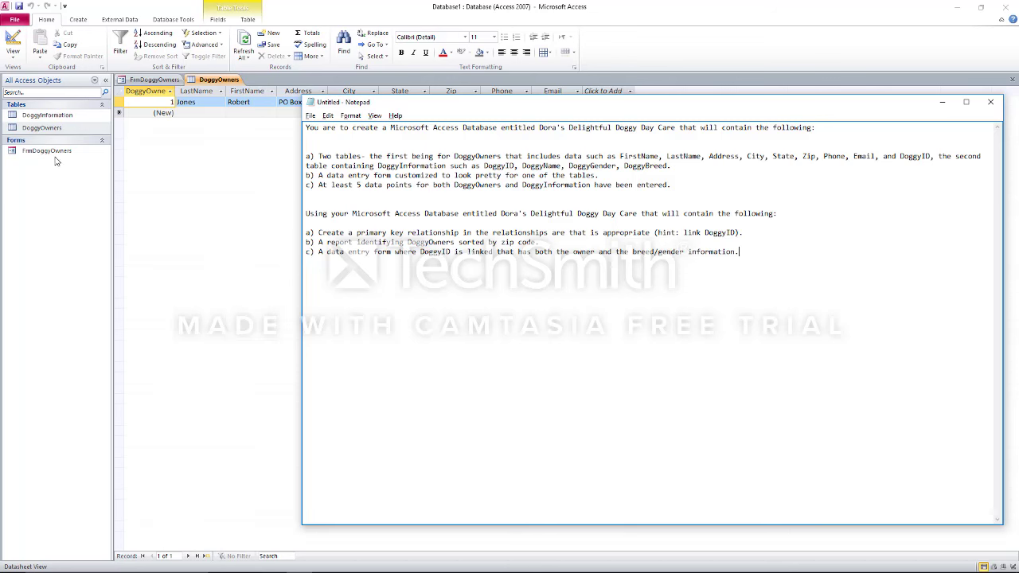
Open the empty DoggyInformation table's datasheet from the Navigation Pane
{"action": "left_click", "coordinate": [62, 120]}
{"action": "double_click", "coordinate": [63, 123]}
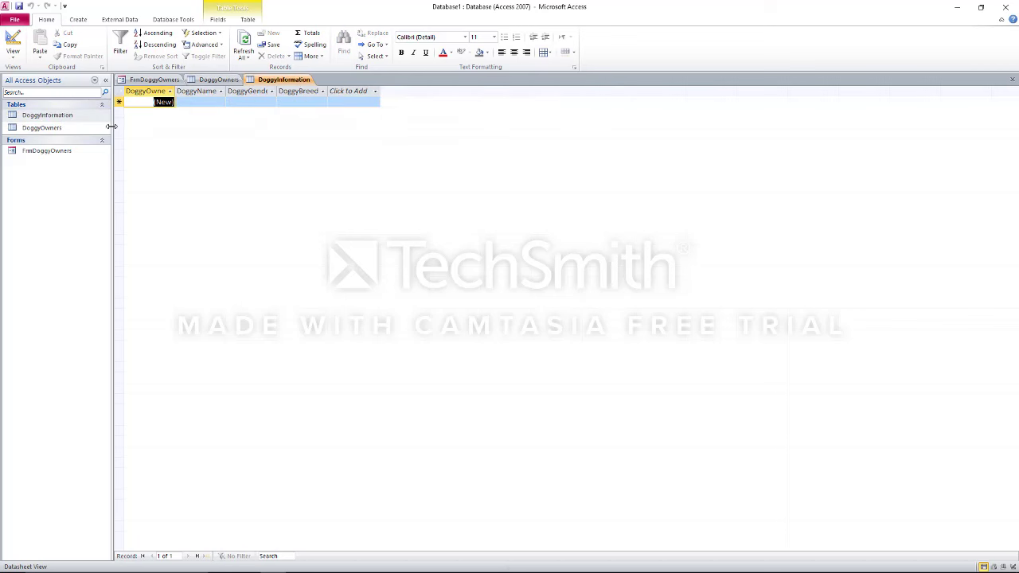
Open the DoggyInformation table in Design View
{"action": "left_click", "coordinate": [87, 129]}
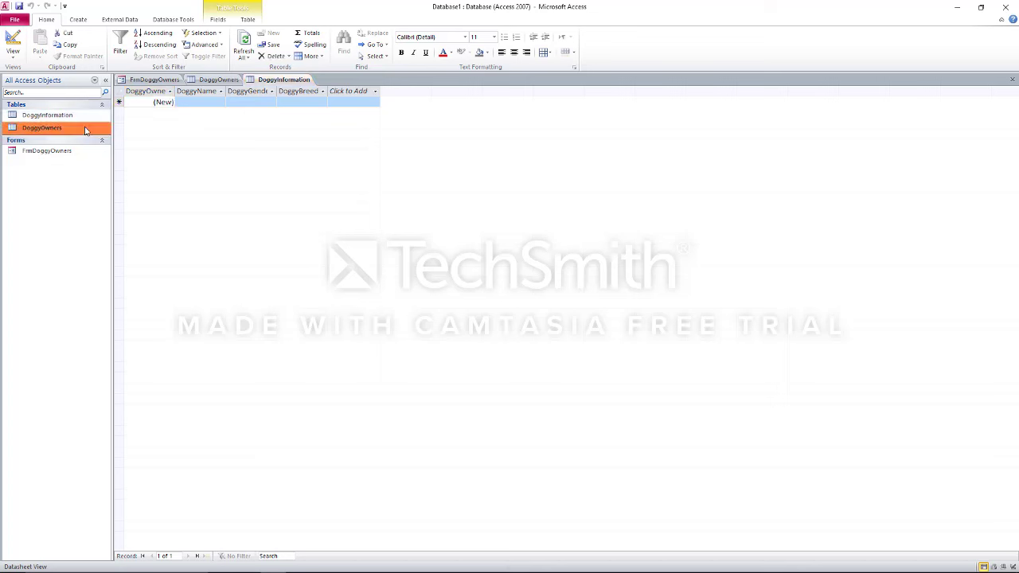
{"action": "right_click", "coordinate": [87, 130]}
{"action": "left_click", "coordinate": [74, 129]}
{"action": "right_click", "coordinate": [74, 129]}
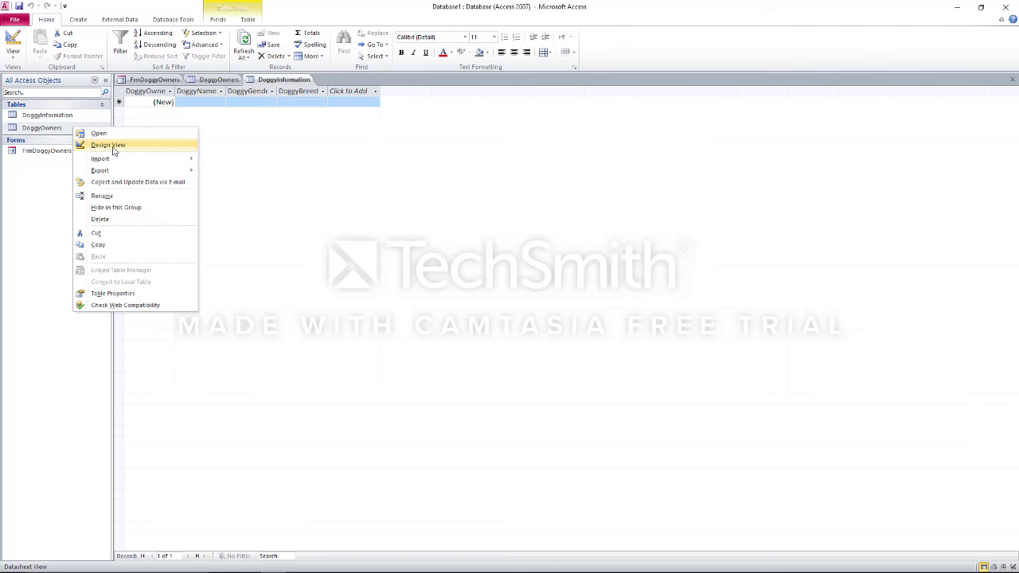
{"action": "left_click", "coordinate": [70, 125]}
{"action": "right_click", "coordinate": [70, 119]}
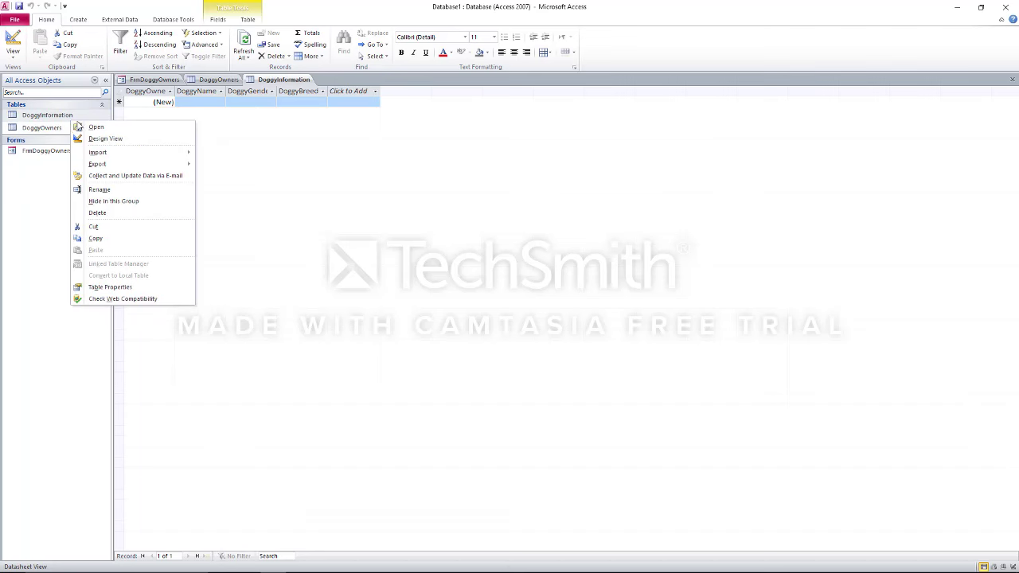
{"action": "left_click", "coordinate": [99, 137]}
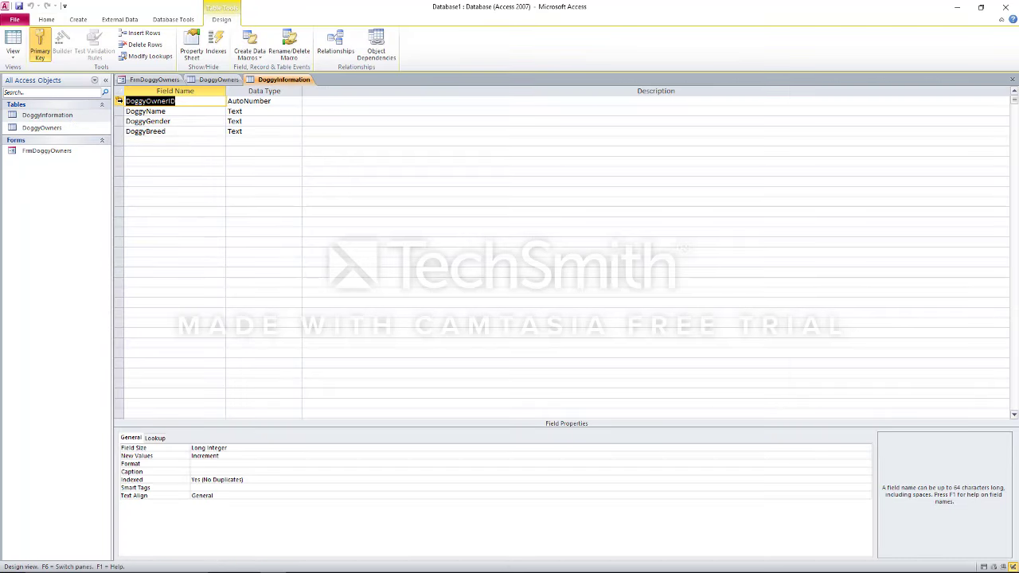
Remove DoggyOwnerID's primary key, change its data type to Number, and reopen DoggyOwners
{"action": "left_click", "coordinate": [120, 101]}
{"action": "right_click", "coordinate": [120, 102]}
{"action": "left_click", "coordinate": [151, 108]}
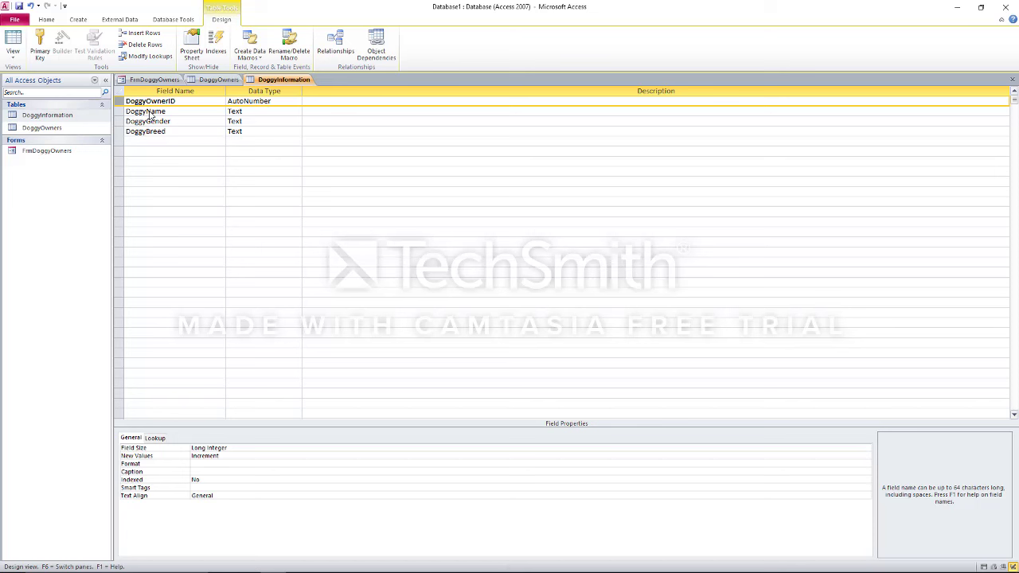
{"action": "left_click", "coordinate": [297, 100]}
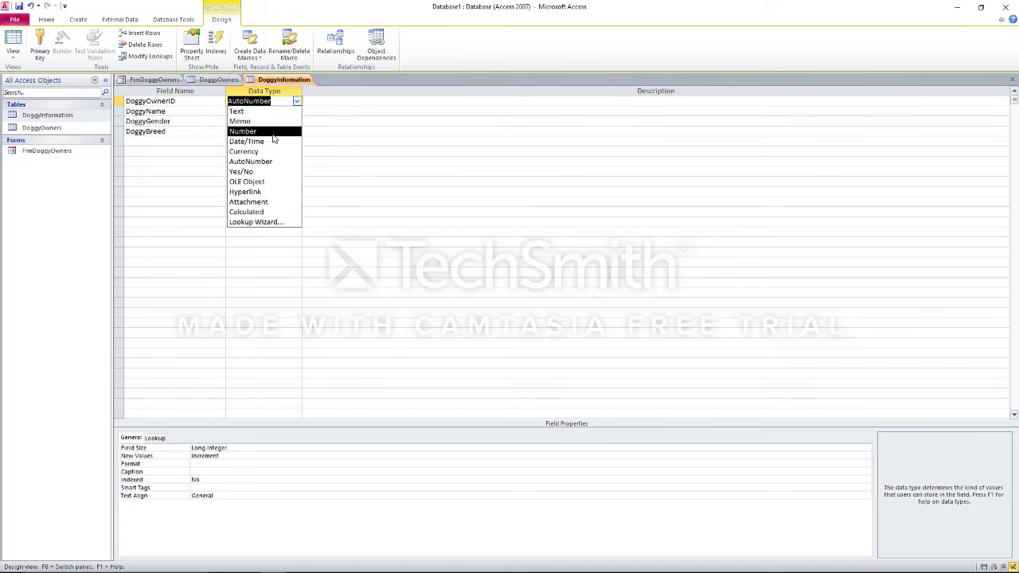
{"action": "left_click", "coordinate": [272, 133]}
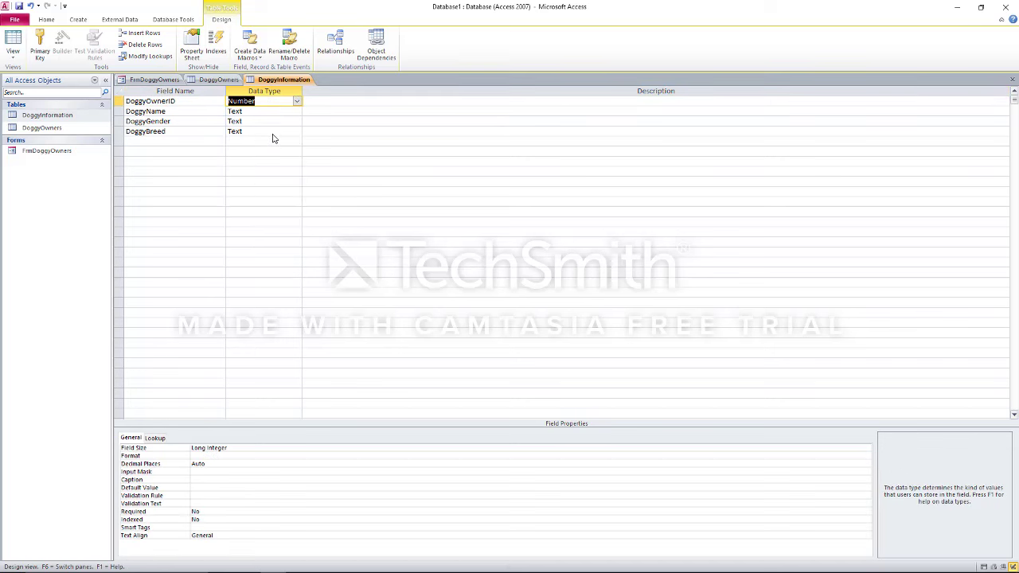
{"action": "left_click", "coordinate": [41, 130]}
{"action": "double_click", "coordinate": [41, 130]}
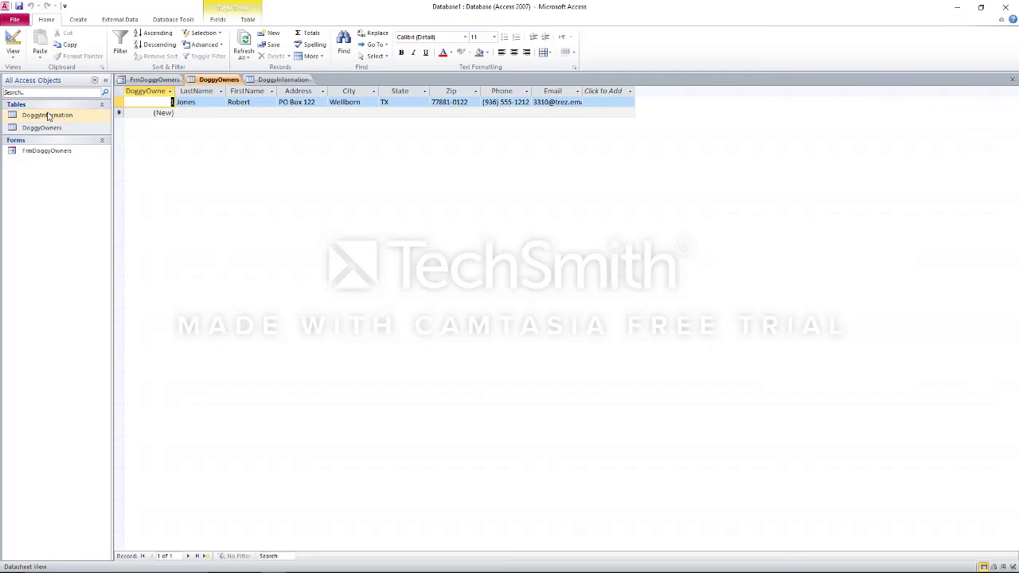
Generate a quick form from DoggyOwners, then close it without saving
{"action": "left_click", "coordinate": [83, 19]}
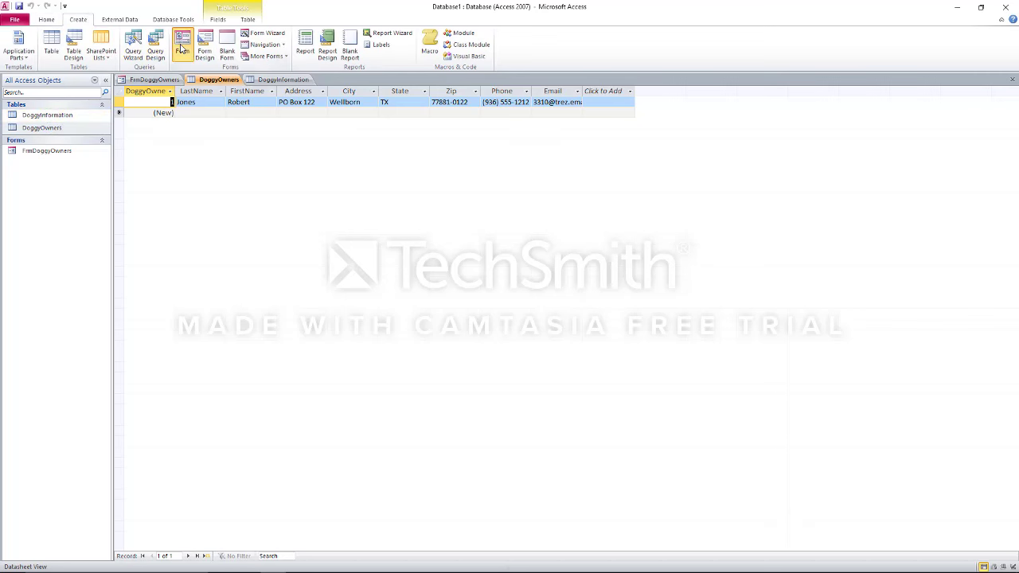
{"action": "left_click", "coordinate": [182, 48]}
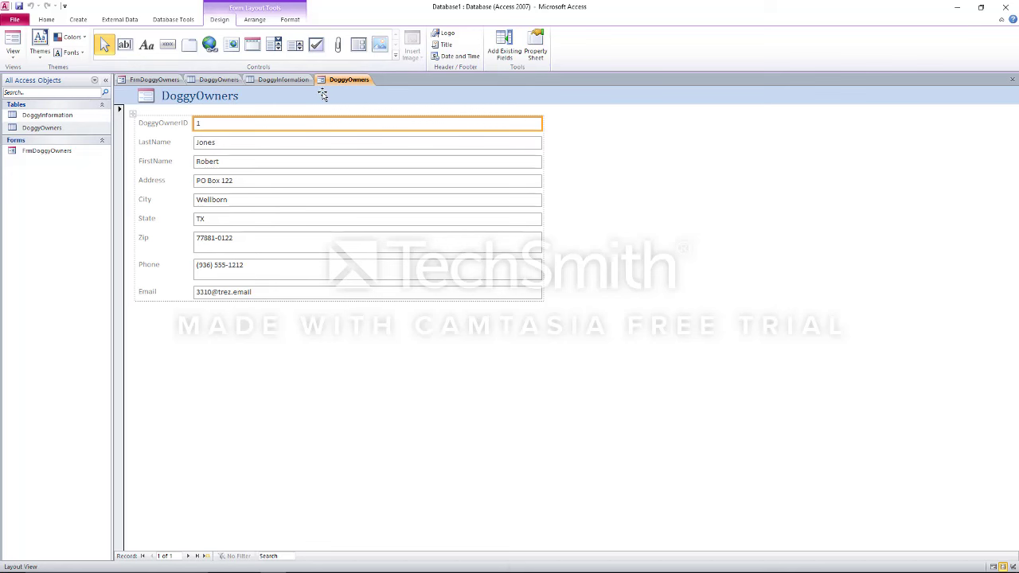
{"action": "right_click", "coordinate": [363, 81]}
{"action": "left_click", "coordinate": [379, 97]}
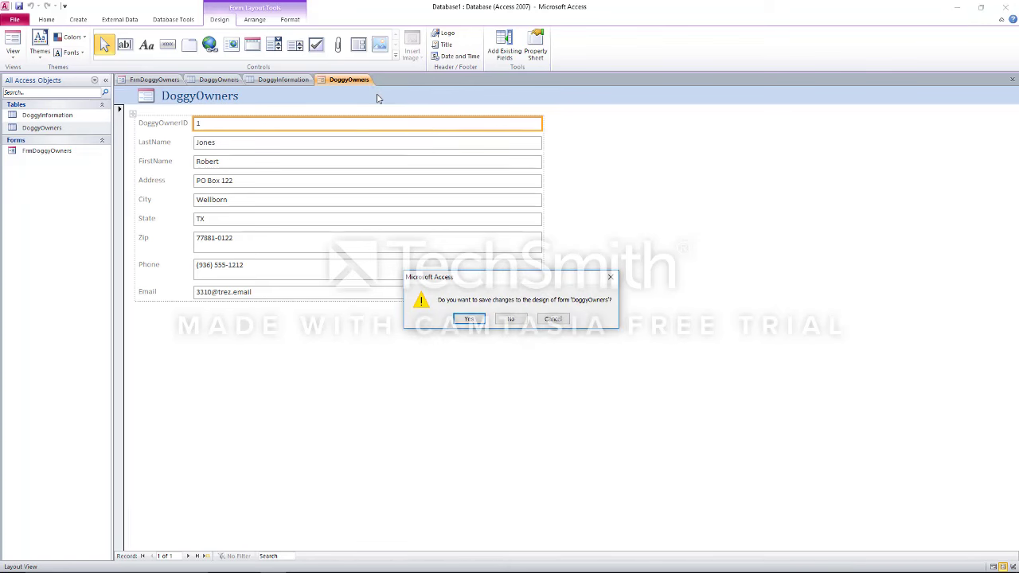
{"action": "left_click", "coordinate": [522, 321]}
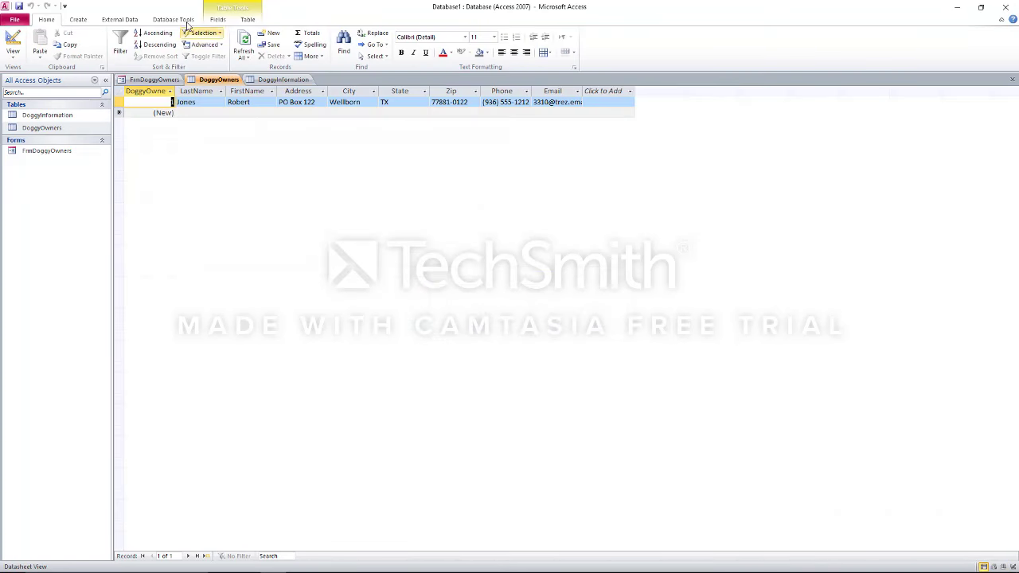
{"action": "left_click", "coordinate": [81, 19]}
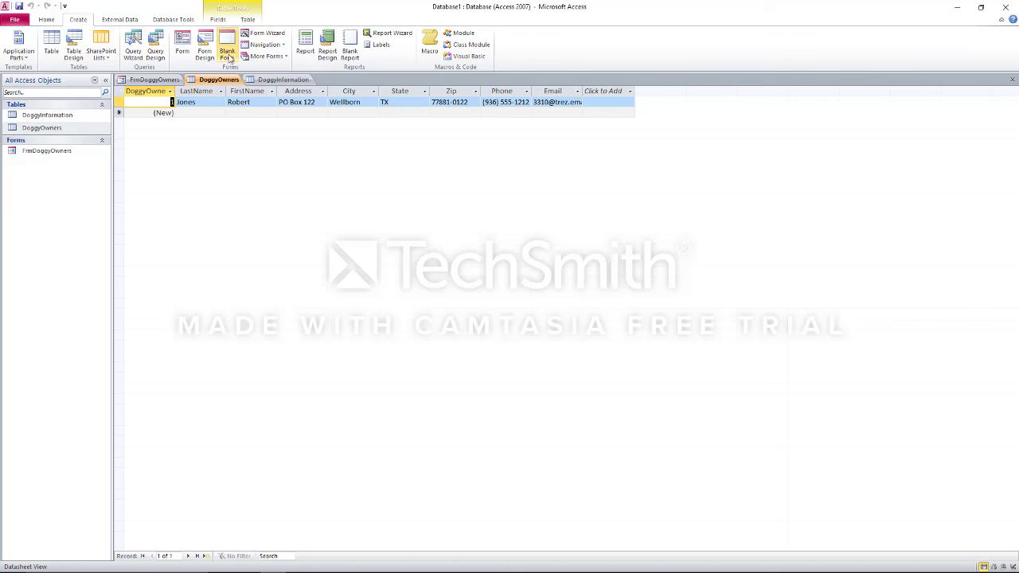
Build a DoggyInformation form with the Form Wizard using all of that table's fields
{"action": "left_click", "coordinate": [262, 34]}
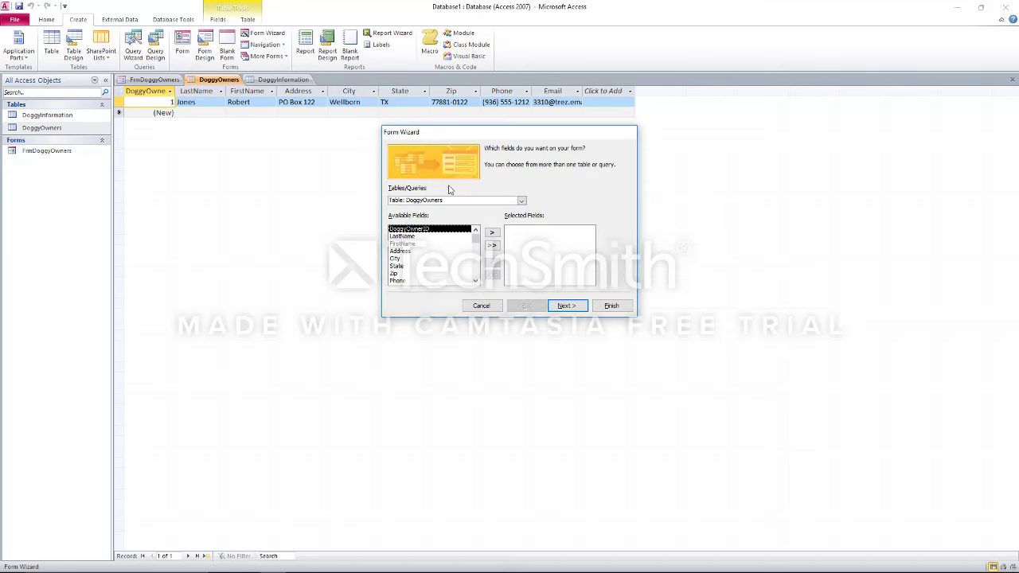
{"action": "left_click", "coordinate": [521, 201]}
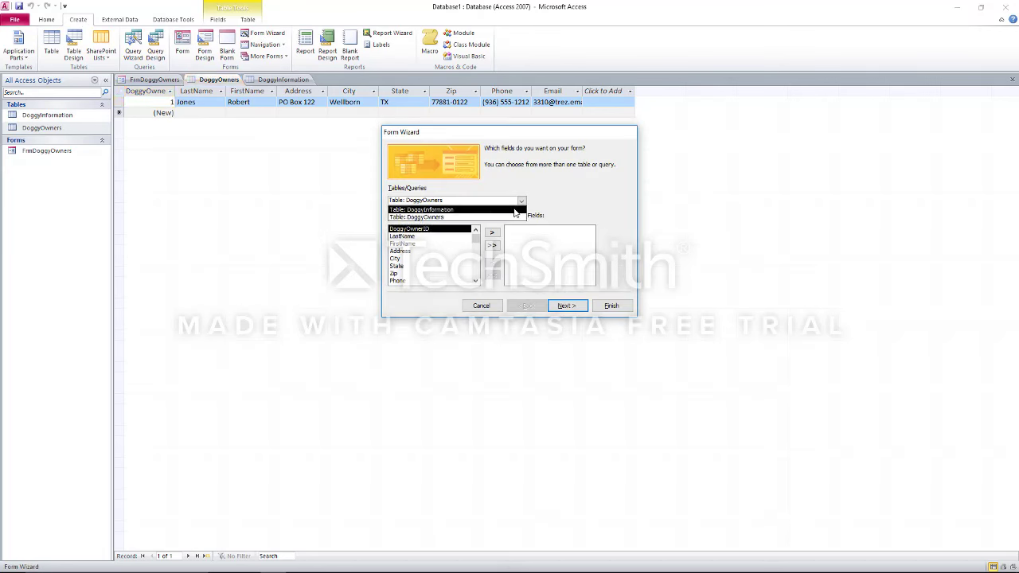
{"action": "left_click", "coordinate": [516, 210]}
{"action": "left_click", "coordinate": [491, 246]}
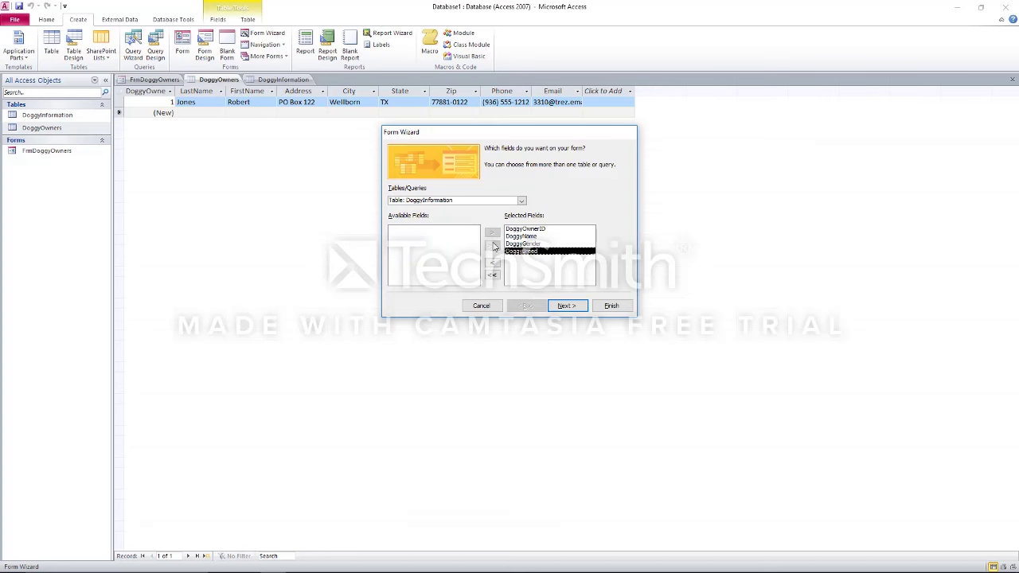
{"action": "left_click", "coordinate": [609, 307]}
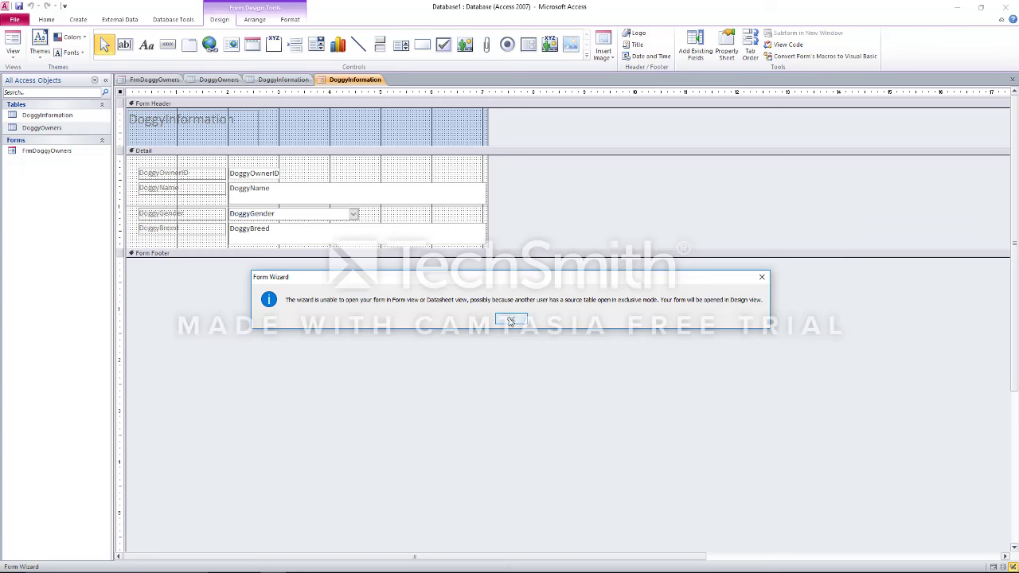
{"action": "left_click", "coordinate": [510, 320]}
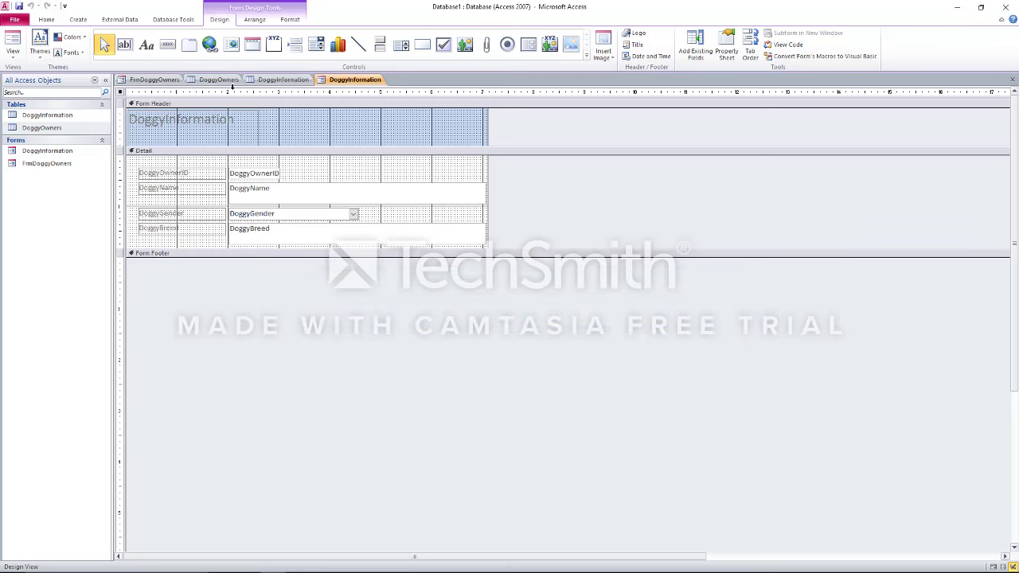
Close the DoggyOwners table and the DoggyInformation design, saving the design changes
{"action": "left_click", "coordinate": [219, 80]}
{"action": "right_click", "coordinate": [231, 83]}
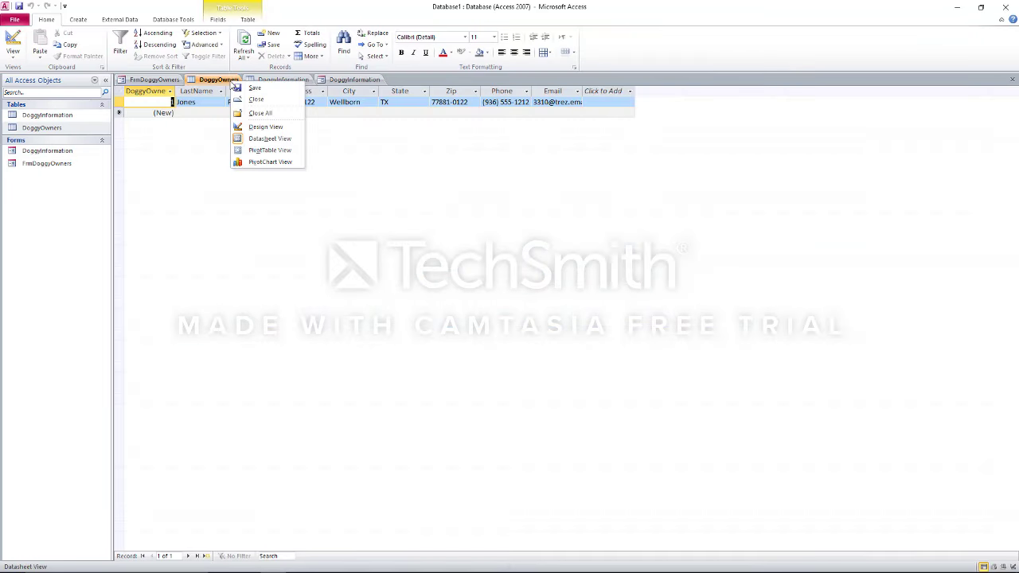
{"action": "left_click", "coordinate": [246, 98]}
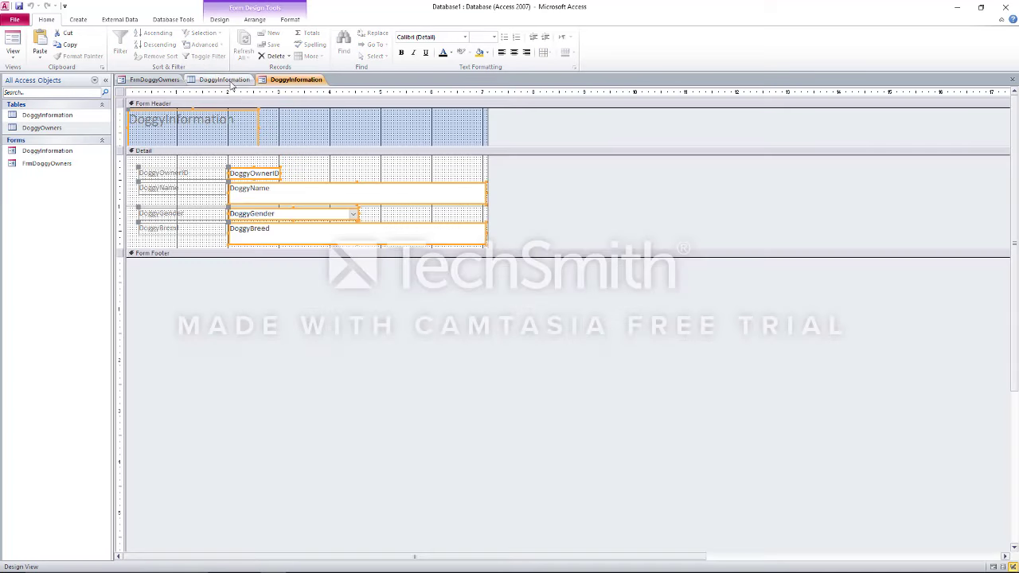
{"action": "left_click", "coordinate": [225, 80]}
{"action": "right_click", "coordinate": [231, 83]}
{"action": "left_click", "coordinate": [253, 101]}
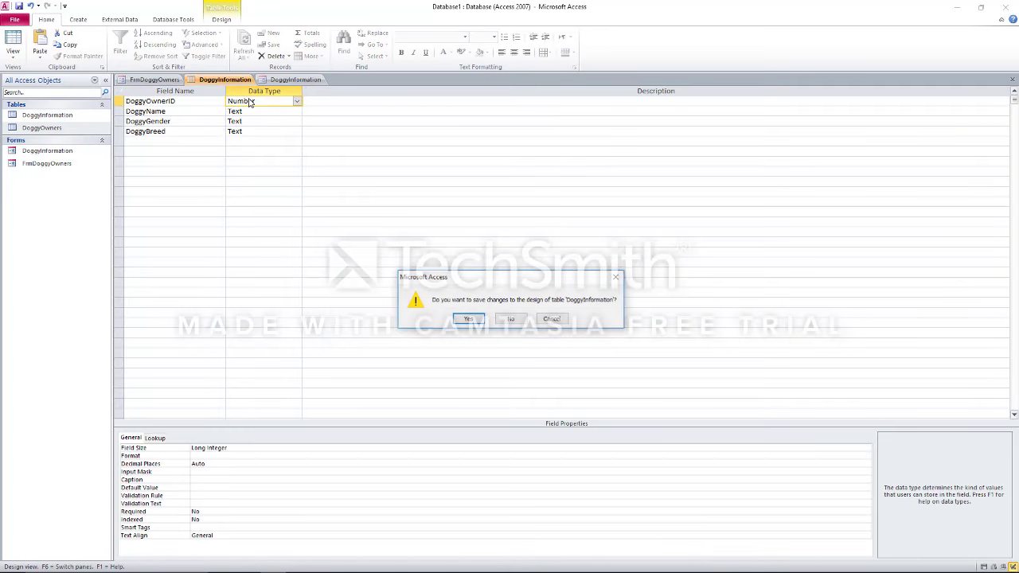
{"action": "left_click", "coordinate": [469, 320]}
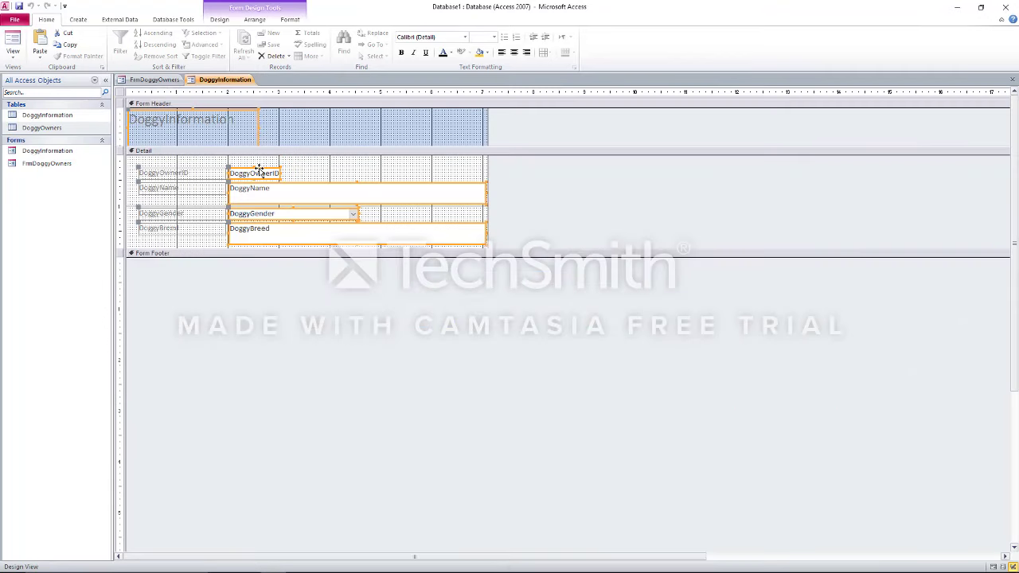
Close that form and rebuild it in the Form Wizard from all DoggyInformation fields as DoggyInformation1
{"action": "right_click", "coordinate": [209, 81]}
{"action": "left_click", "coordinate": [228, 101]}
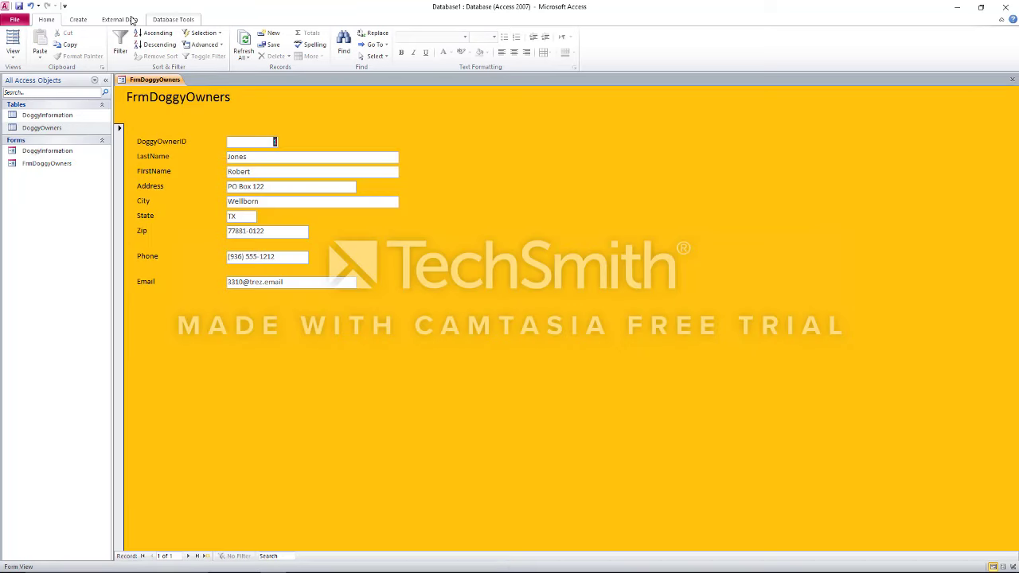
{"action": "left_click", "coordinate": [78, 19]}
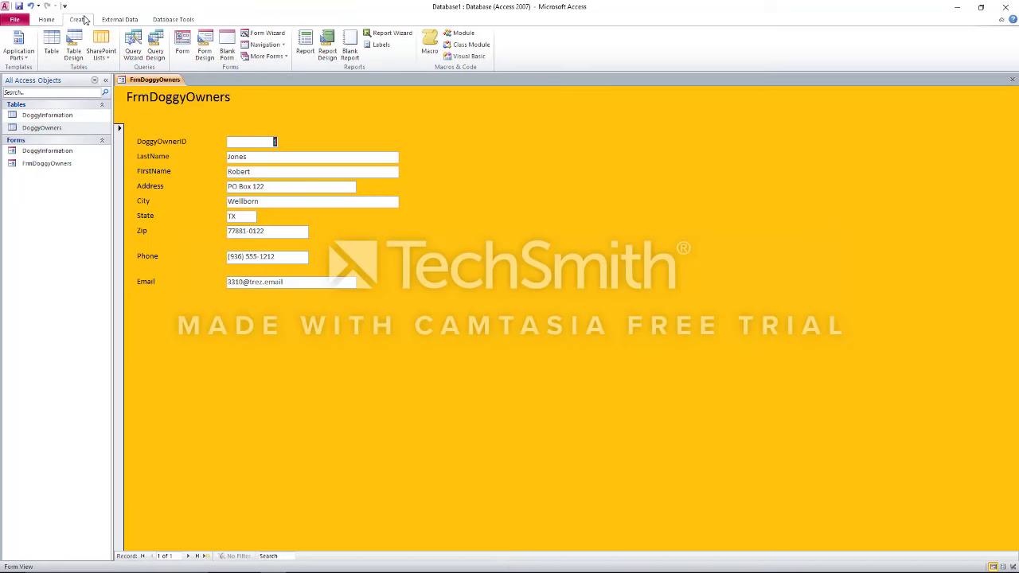
{"action": "left_click", "coordinate": [259, 35]}
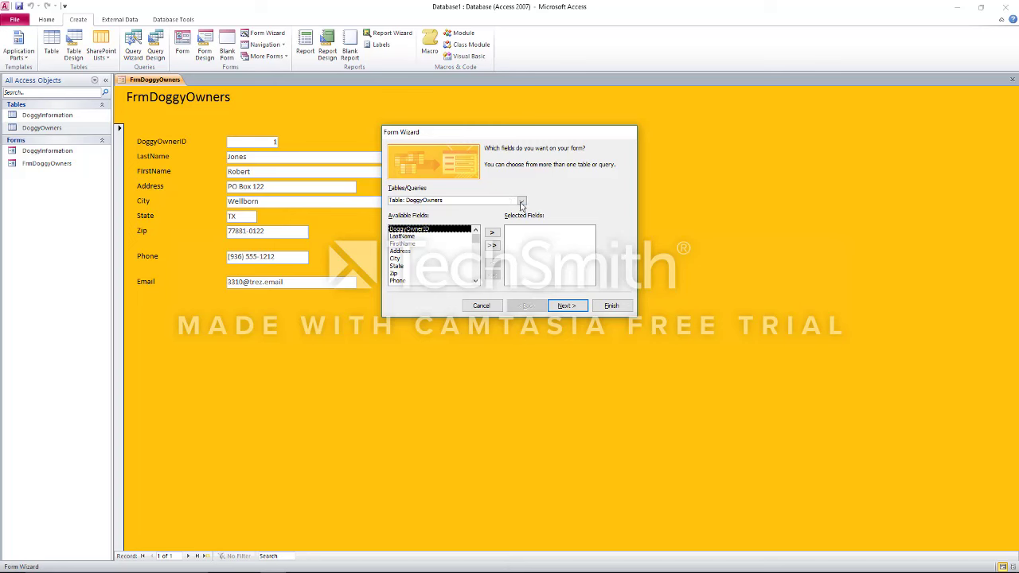
{"action": "left_click", "coordinate": [522, 202]}
{"action": "left_click", "coordinate": [512, 209]}
{"action": "left_click", "coordinate": [492, 245]}
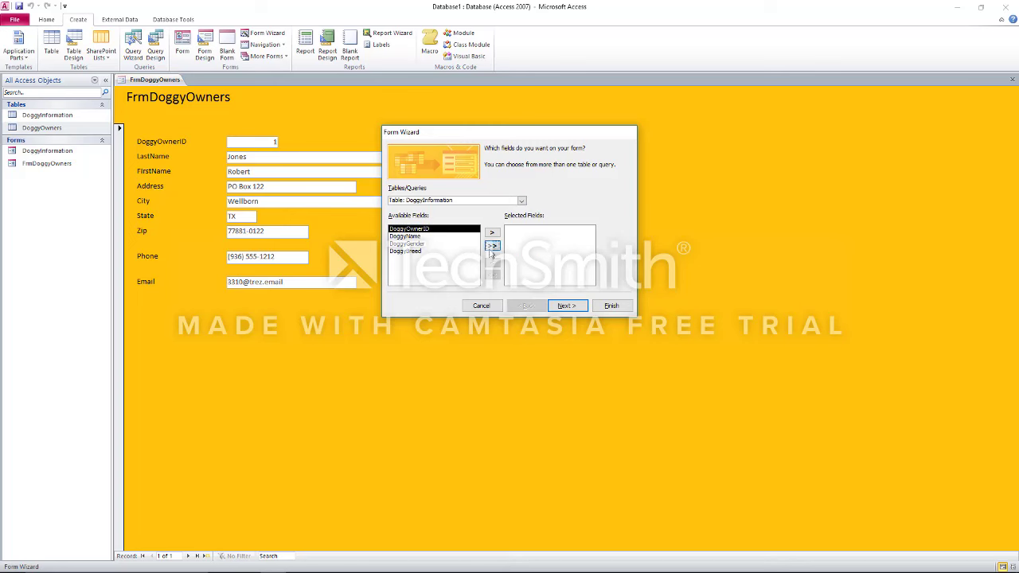
{"action": "left_click", "coordinate": [610, 305]}
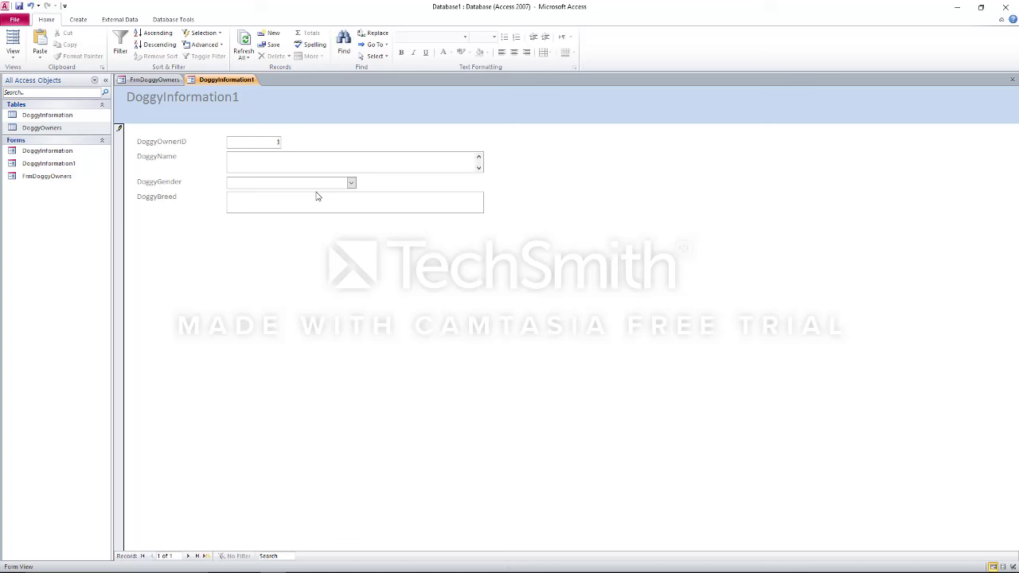
Fill in the first dog record: Moocow, gender M, breed Heeler
{"action": "type", "text": "Moocow"}
{"action": "key", "text": "Tab"}
{"action": "left_click", "coordinate": [349, 183]}
{"action": "left_click", "coordinate": [337, 195]}
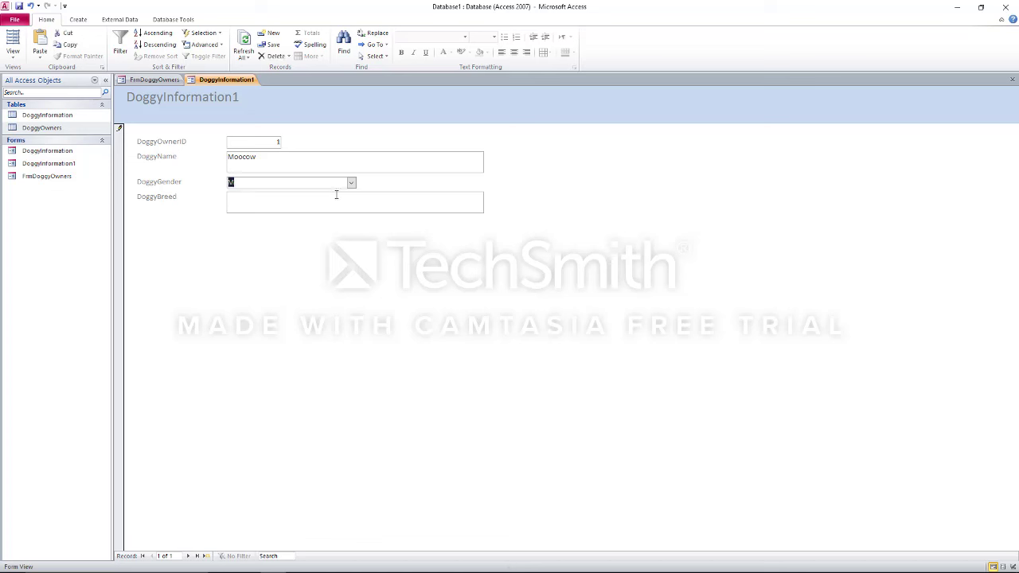
{"action": "left_click", "coordinate": [333, 196]}
{"action": "type", "text": "Heeler"}
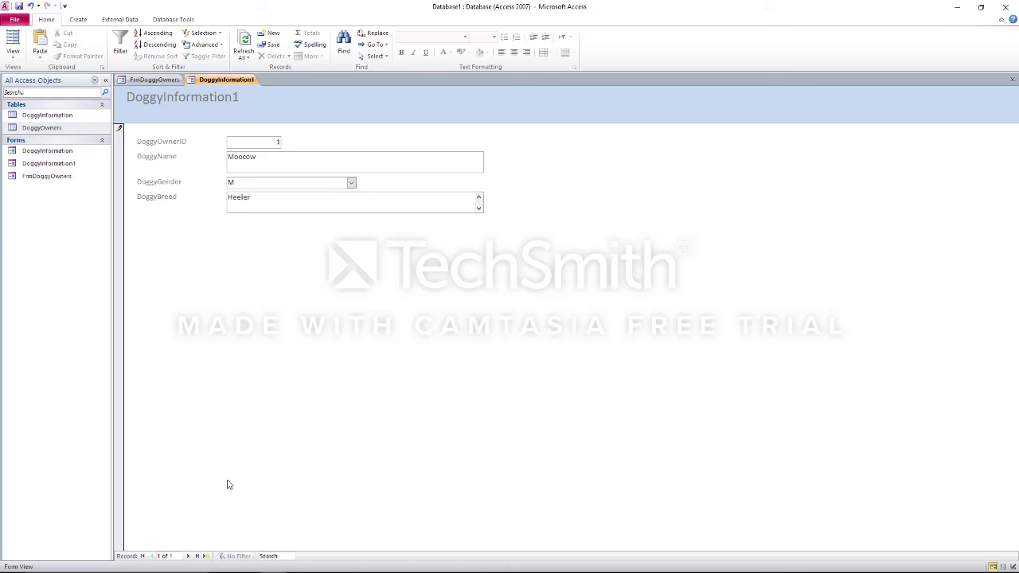
Add a second dog record for owner ID 1 named Meowmix, then page back to Moocow
{"action": "left_click", "coordinate": [188, 556]}
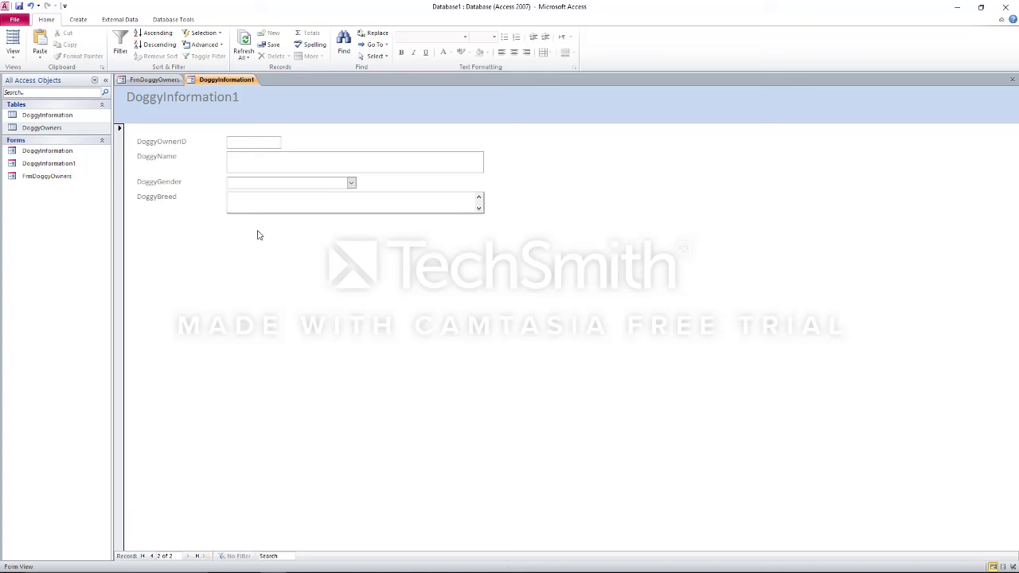
{"action": "left_click", "coordinate": [255, 144]}
{"action": "type", "text": "1"}
{"action": "left_click", "coordinate": [252, 159]}
{"action": "type", "text": "Meowmix"}
{"action": "key", "text": "Tab"}
{"action": "key", "text": "Tab"}
{"action": "type", "text": "Hel"}
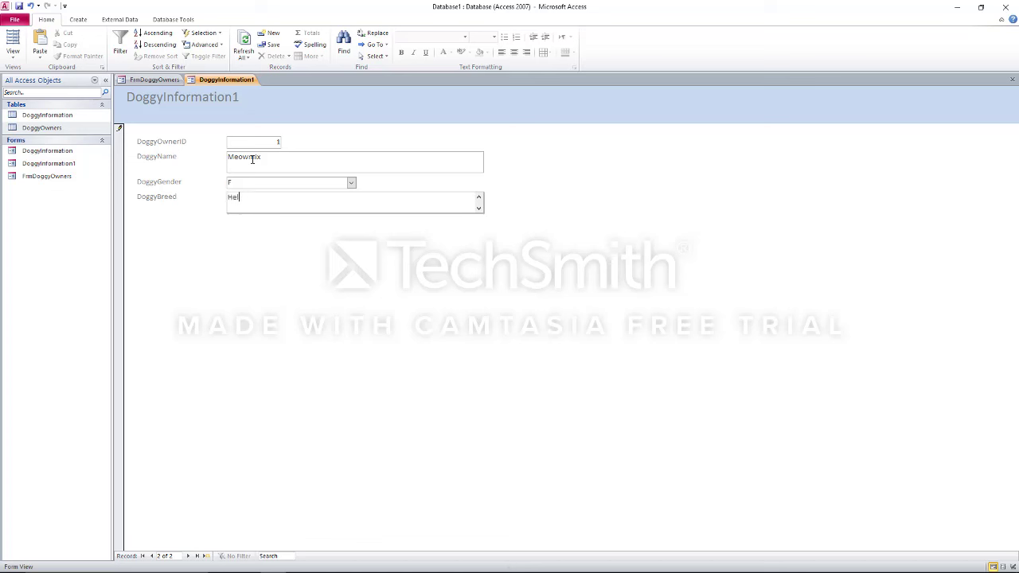
{"action": "type", "text": "leler"}
{"action": "key", "text": "Escape"}
{"action": "left_click", "coordinate": [189, 556]}
{"action": "left_click", "coordinate": [152, 555]}
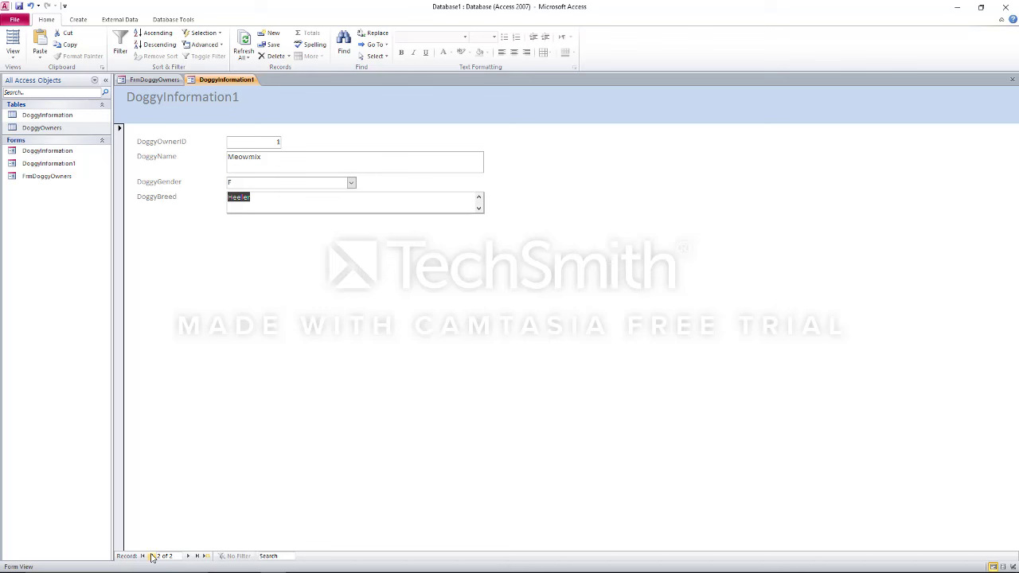
{"action": "left_click", "coordinate": [152, 556]}
Check the Notepad notes, then open the Relationships window from Database Tools
{"action": "key", "text": "alt+Tab"}
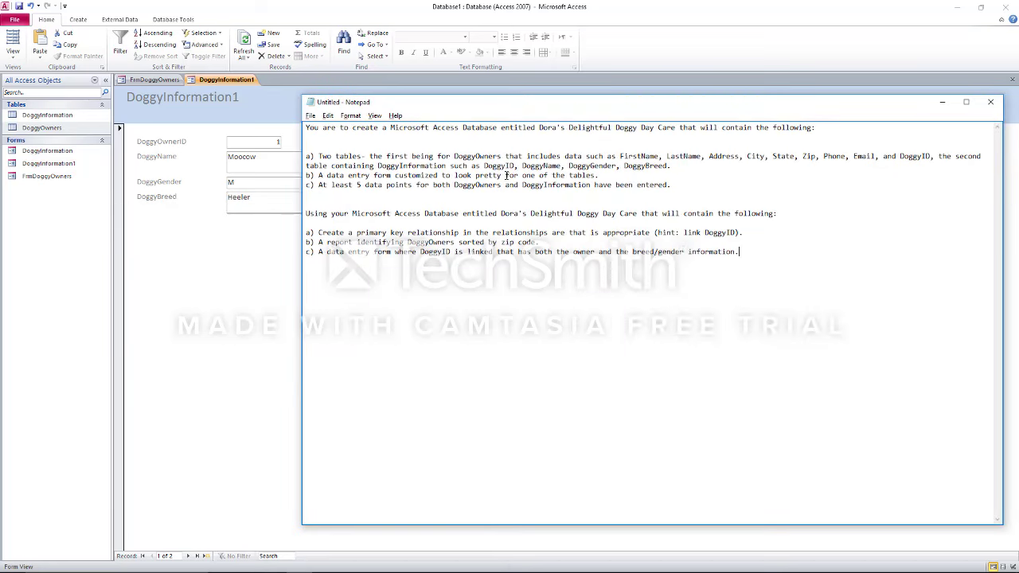
{"action": "left_click", "coordinate": [230, 266]}
{"action": "left_click", "coordinate": [176, 20]}
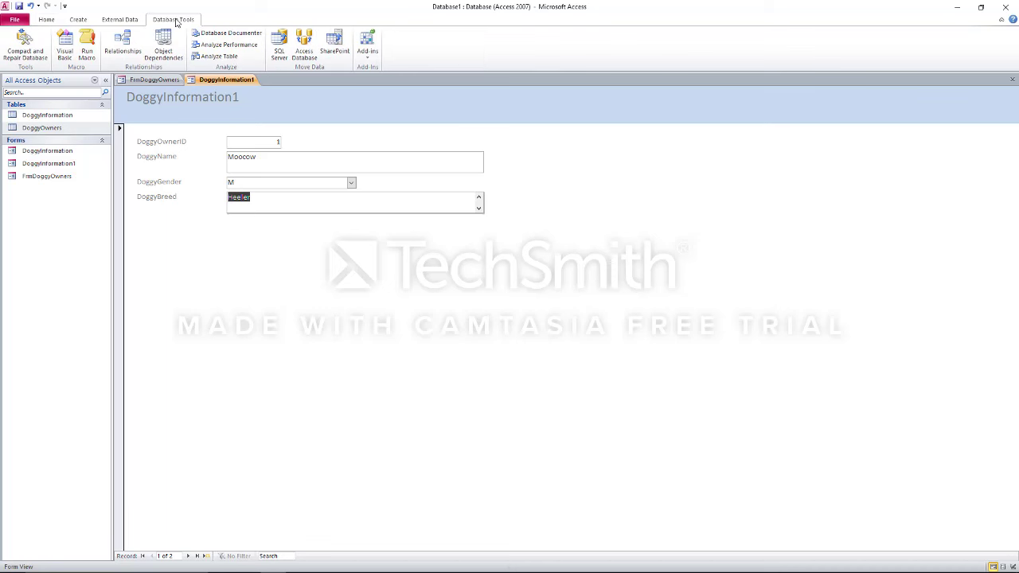
{"action": "left_click", "coordinate": [123, 44]}
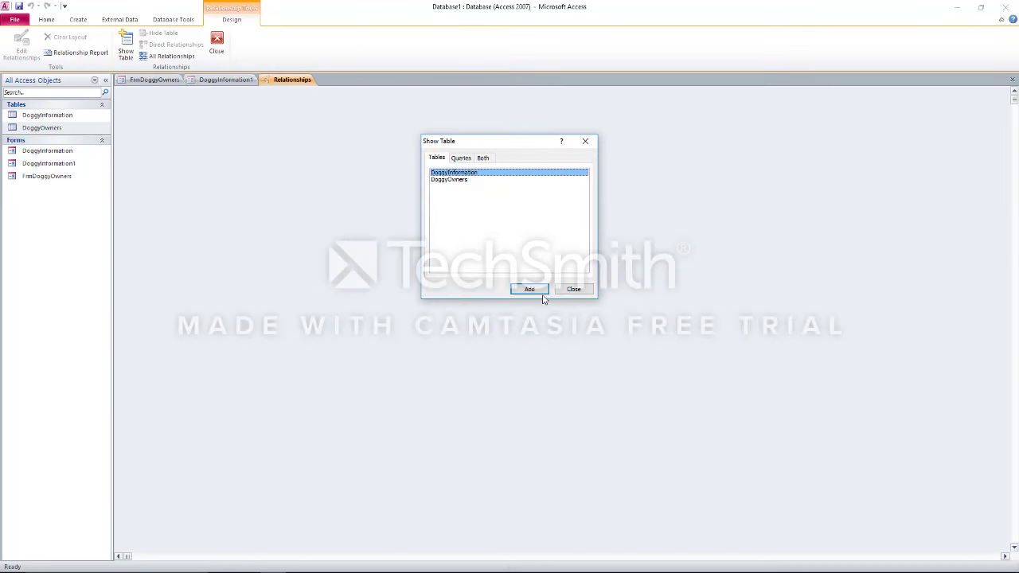
Add the DoggyInformation and DoggyOwners tables to the Relationships layout
{"action": "left_click", "coordinate": [531, 292]}
{"action": "left_click", "coordinate": [472, 180]}
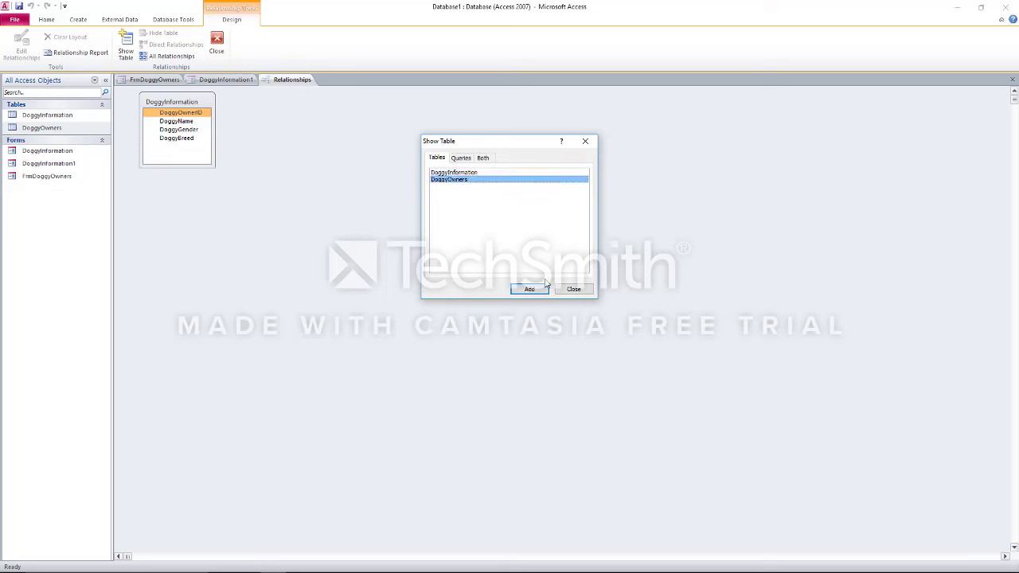
{"action": "left_click", "coordinate": [530, 290]}
{"action": "left_click", "coordinate": [572, 289]}
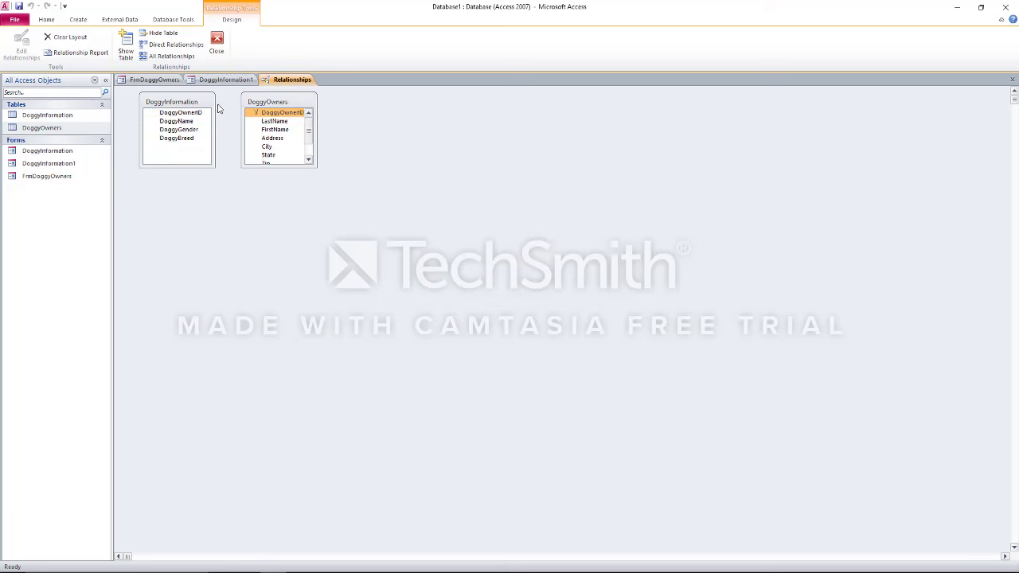
Link DoggyOwnerID across the tables with referential integrity and the default join type, then attempt Create
{"action": "left_click", "coordinate": [256, 113]}
{"action": "left_click_drag", "start_coordinate": [263, 116], "coordinate": [189, 112]}
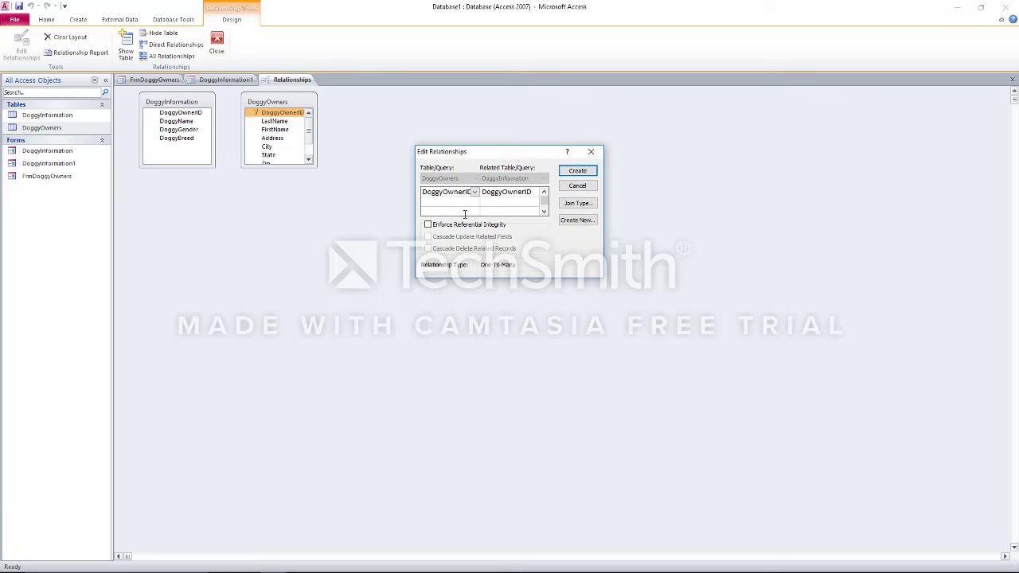
{"action": "left_click", "coordinate": [459, 226]}
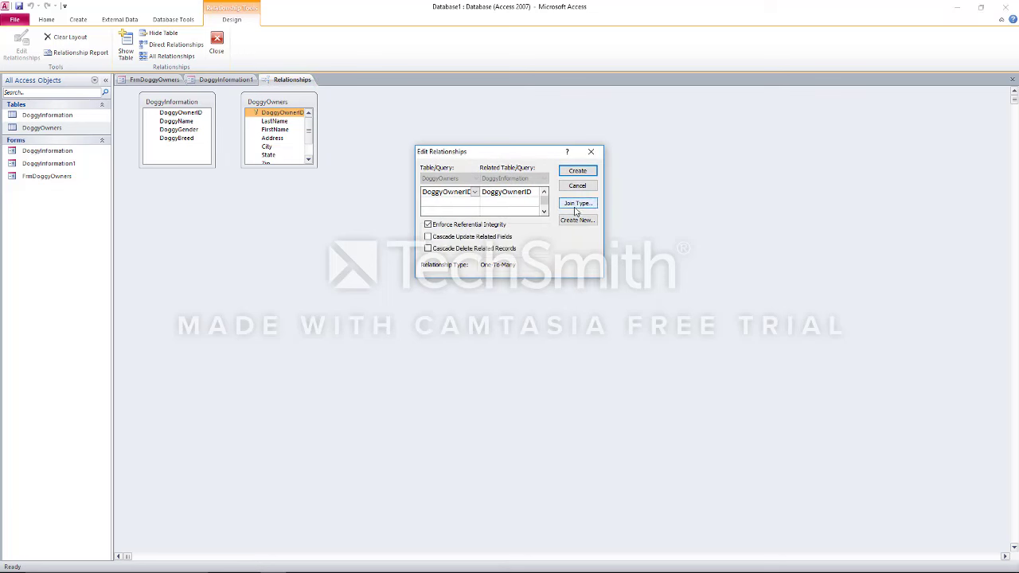
{"action": "left_click", "coordinate": [577, 203]}
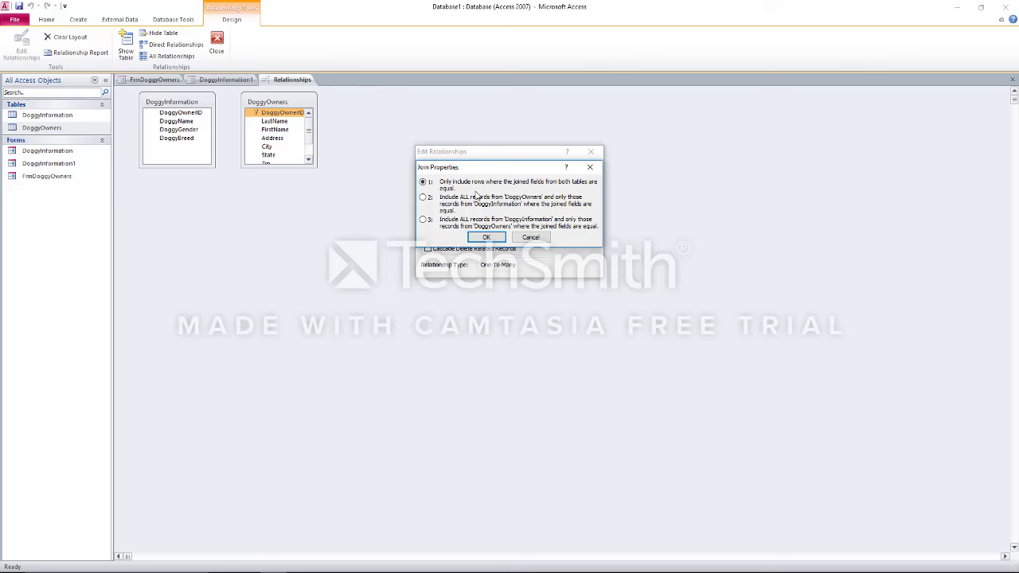
{"action": "left_click", "coordinate": [485, 237]}
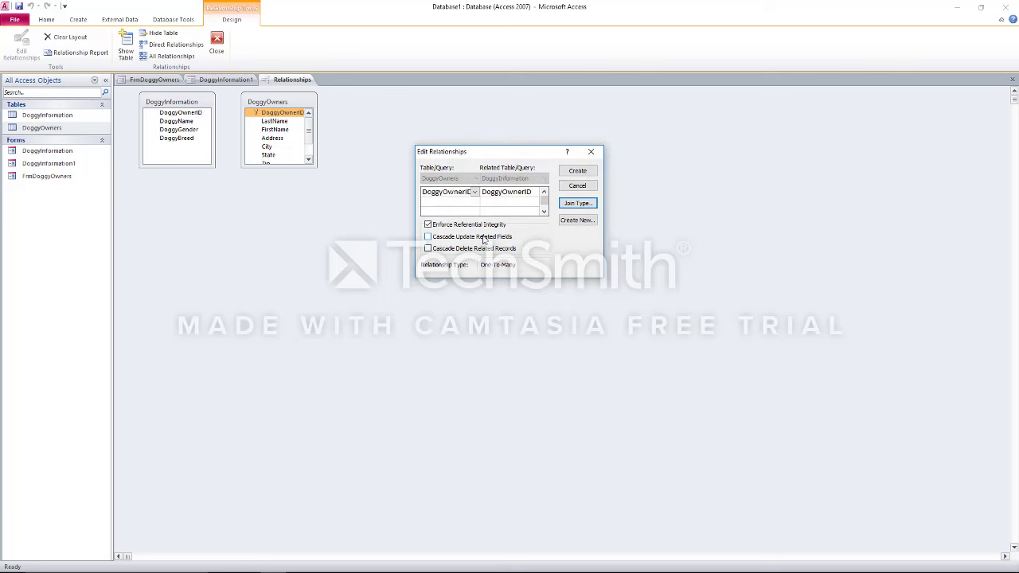
{"action": "left_click", "coordinate": [587, 171]}
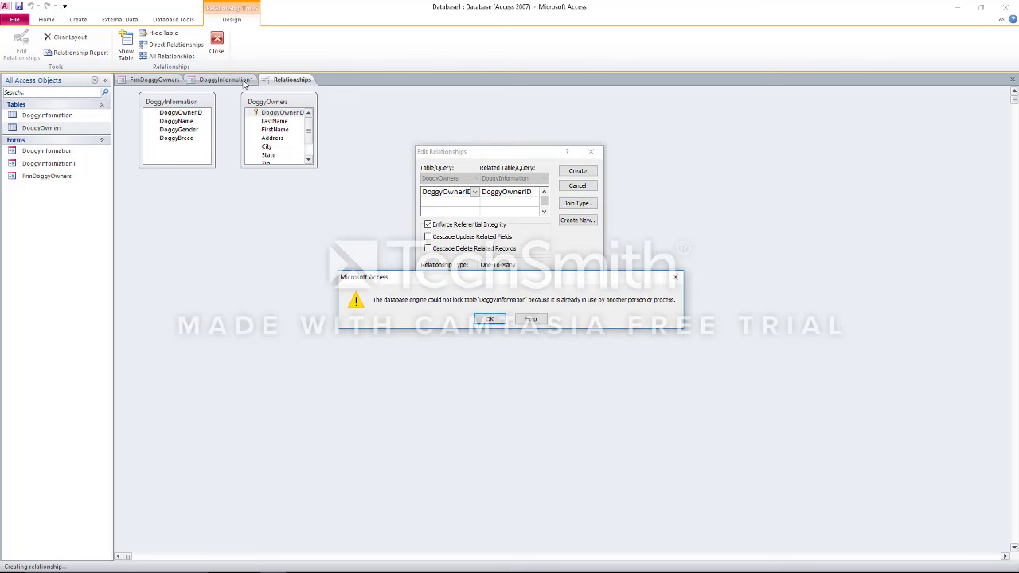
Dismiss the table-locked error and close the DoggyInformation1 and FrmDoggyOwners forms
{"action": "left_click", "coordinate": [491, 318]}
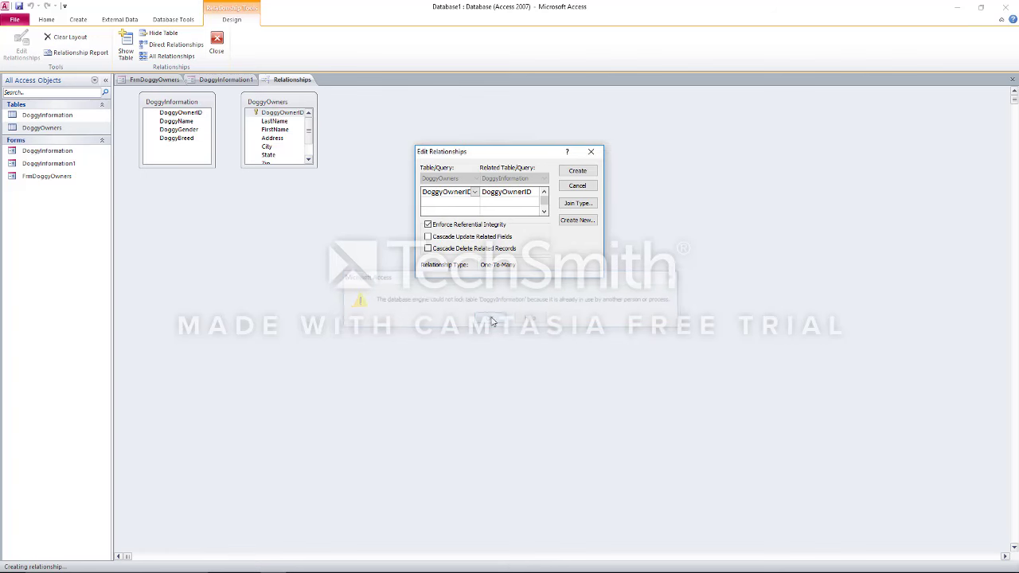
{"action": "left_click", "coordinate": [578, 186]}
{"action": "left_click", "coordinate": [226, 80]}
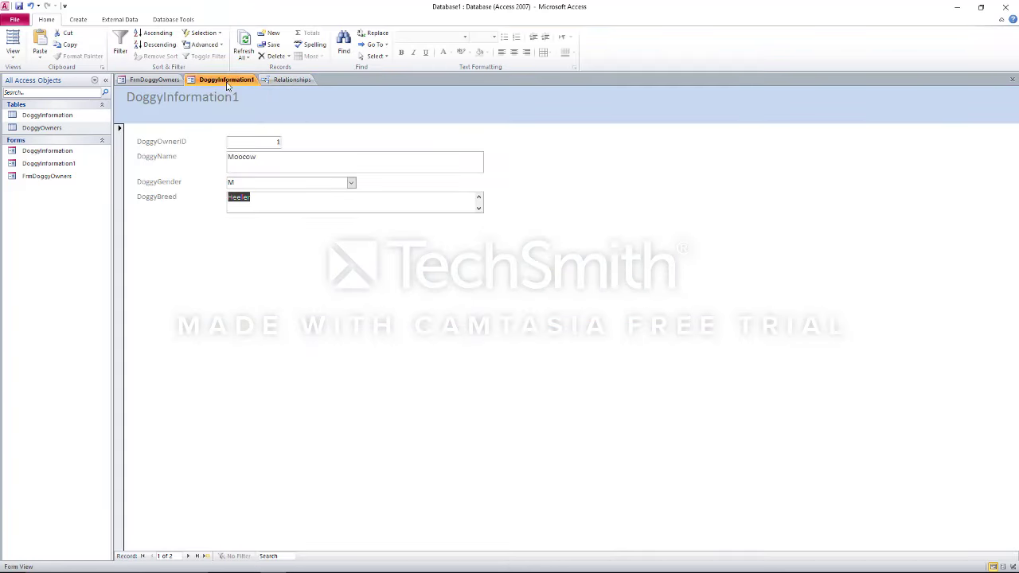
{"action": "right_click", "coordinate": [227, 83]}
{"action": "left_click", "coordinate": [252, 102]}
{"action": "left_click", "coordinate": [151, 79]}
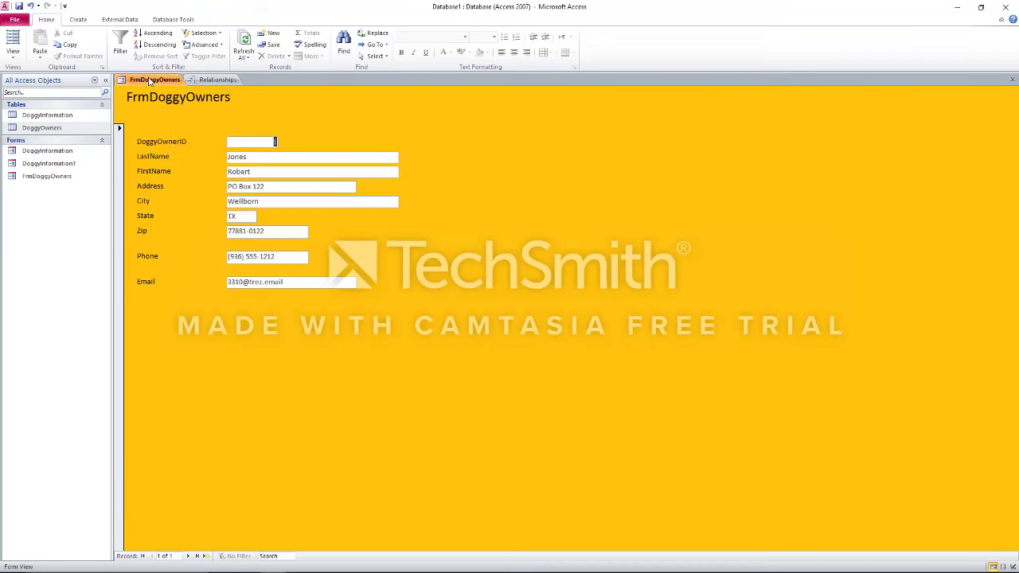
{"action": "right_click", "coordinate": [152, 80]}
{"action": "left_click", "coordinate": [165, 95]}
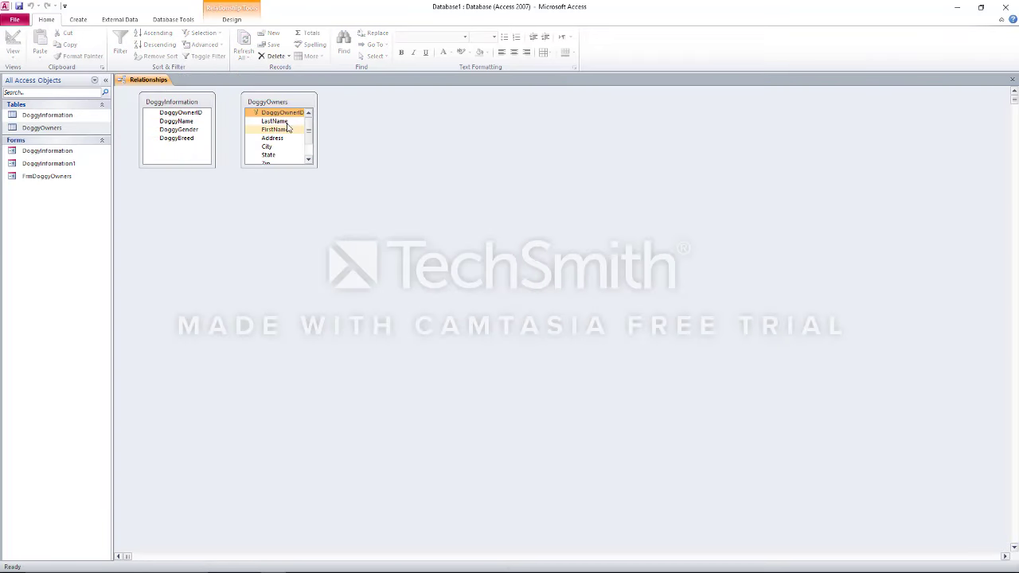
Create the one-to-many DoggyOwnerID link with referential integrity, then arrange and save the layout
{"action": "left_click_drag", "start_coordinate": [271, 112], "coordinate": [169, 114]}
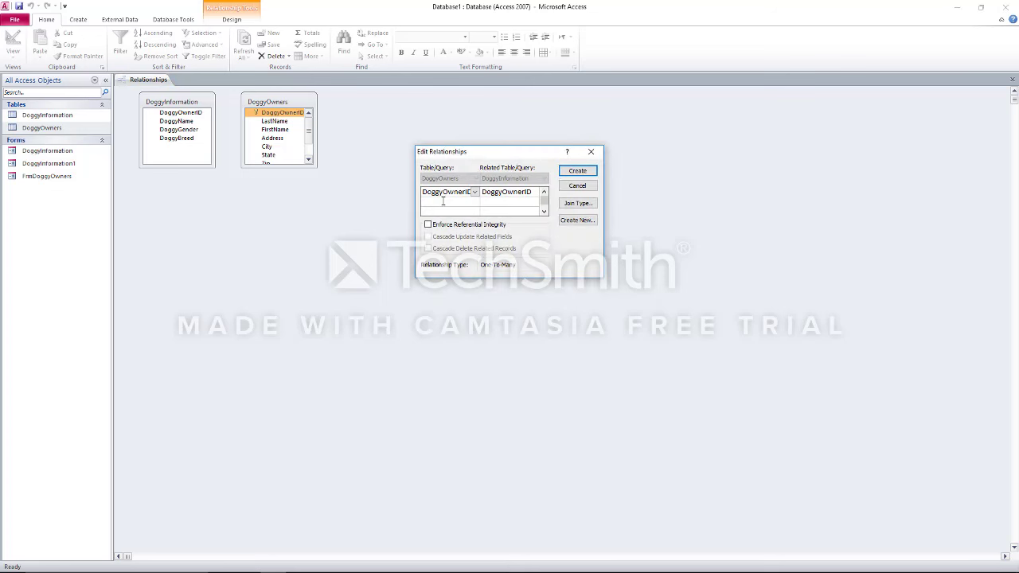
{"action": "left_click", "coordinate": [489, 225]}
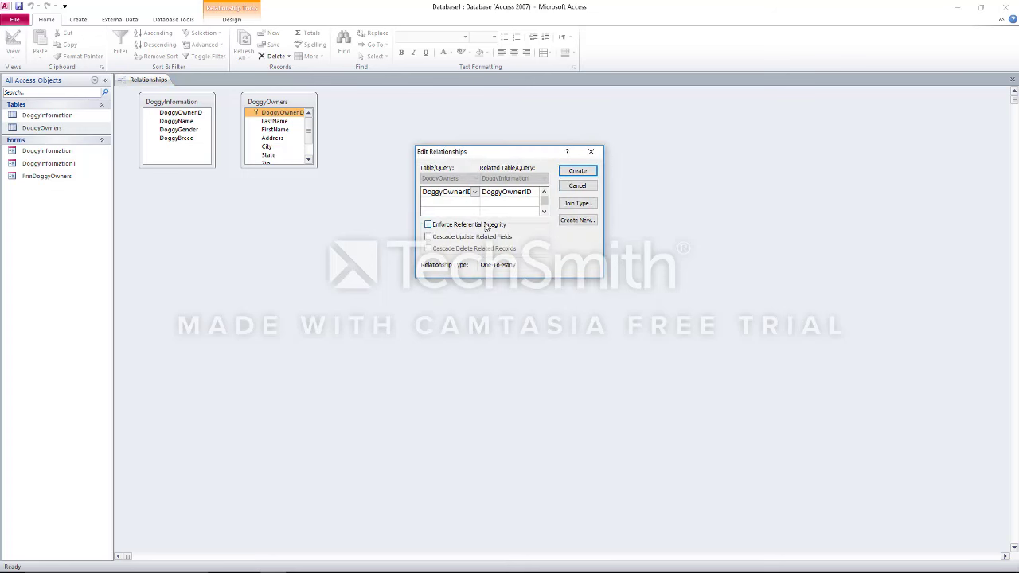
{"action": "left_click", "coordinate": [577, 171]}
{"action": "left_click_drag", "start_coordinate": [296, 100], "coordinate": [290, 197]}
{"action": "left_click_drag", "start_coordinate": [207, 105], "coordinate": [465, 259]}
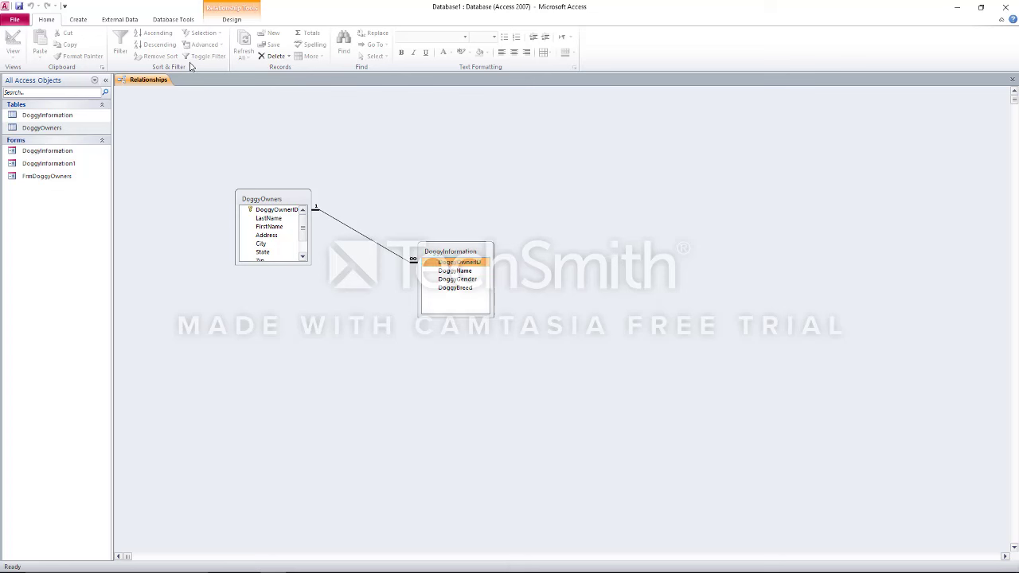
{"action": "left_click", "coordinate": [18, 8]}
{"action": "left_click_drag", "start_coordinate": [422, 189], "coordinate": [378, 269]}
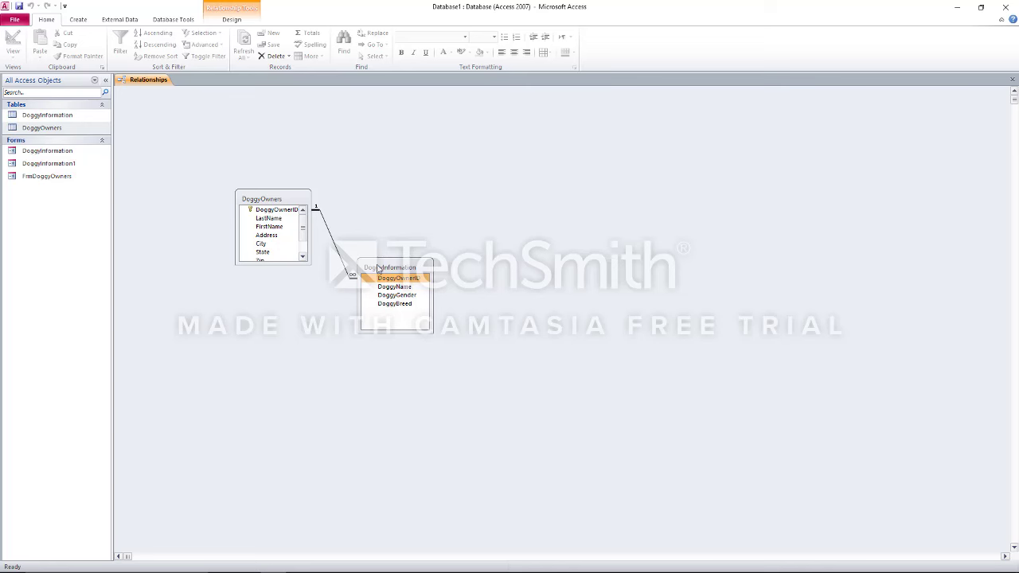
{"action": "key", "text": "alt+Tab"}
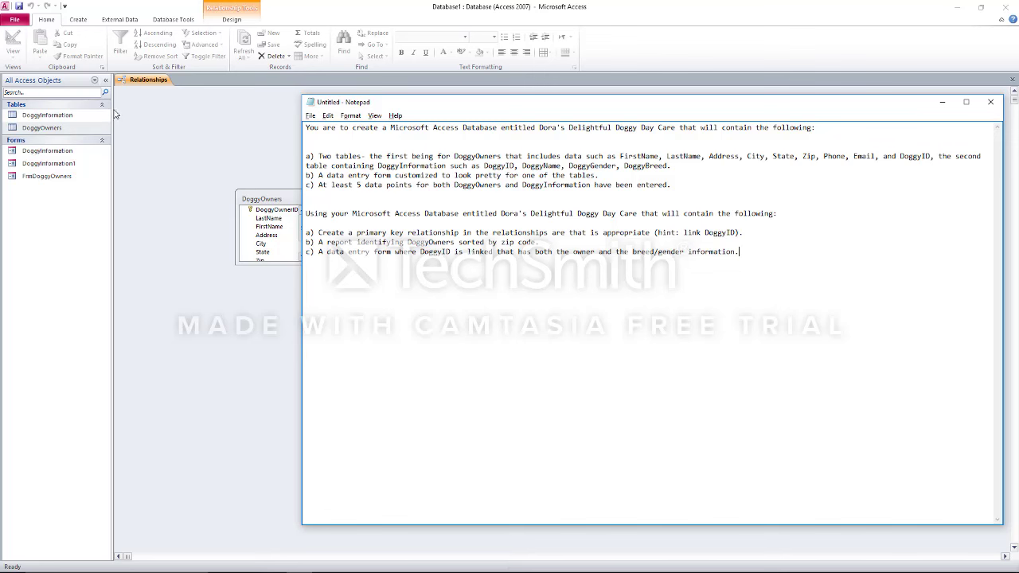
Start the Report Wizard with the DoggyOwners table as its source
{"action": "left_click", "coordinate": [82, 22]}
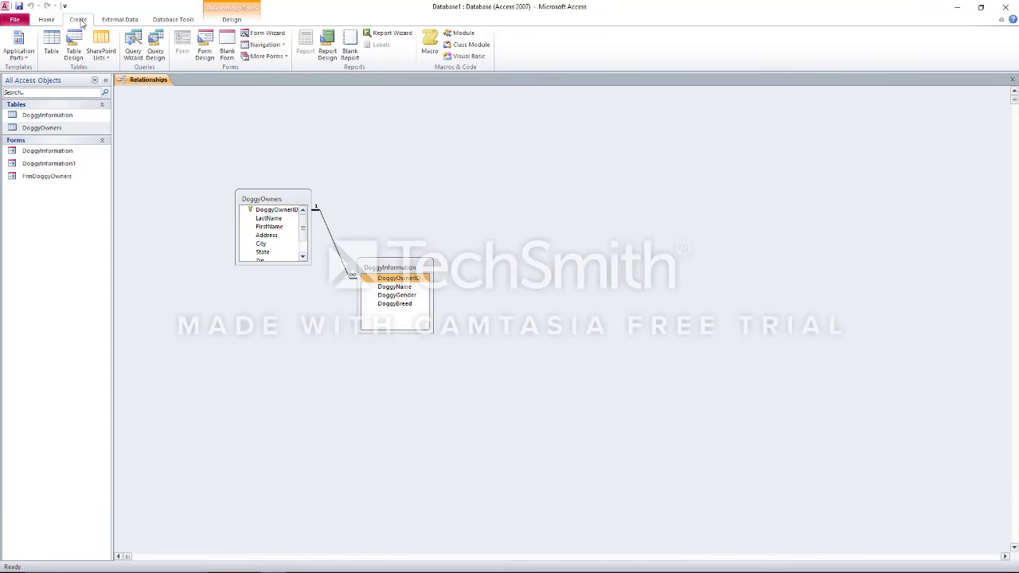
{"action": "left_click", "coordinate": [382, 34]}
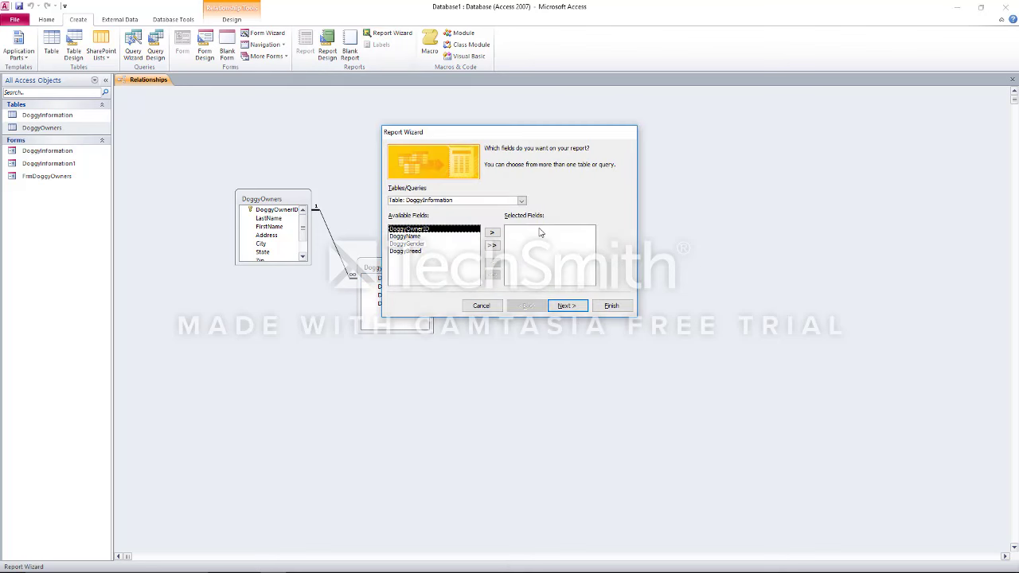
{"action": "left_click", "coordinate": [453, 237]}
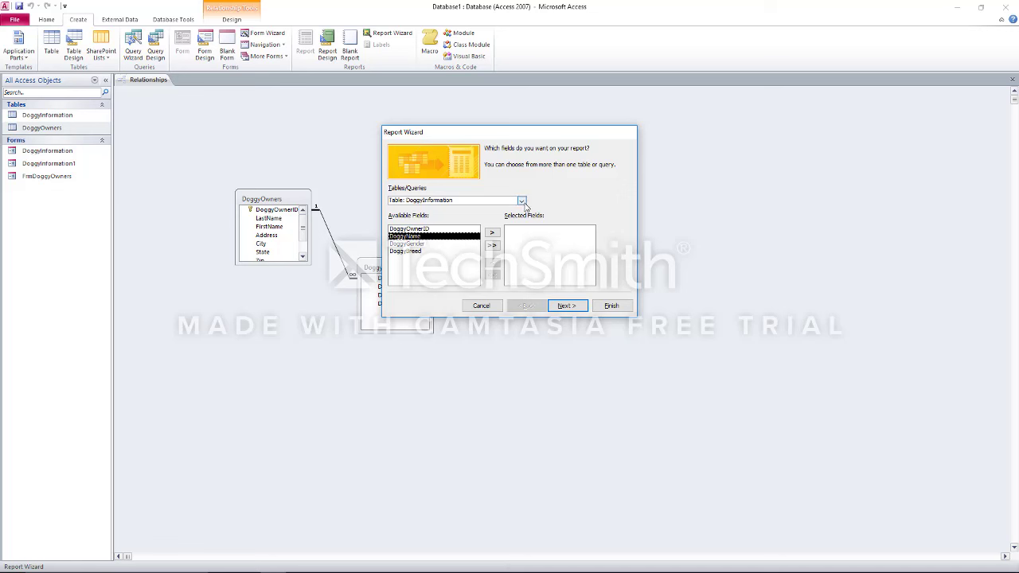
{"action": "left_click", "coordinate": [522, 201]}
{"action": "left_click", "coordinate": [501, 217]}
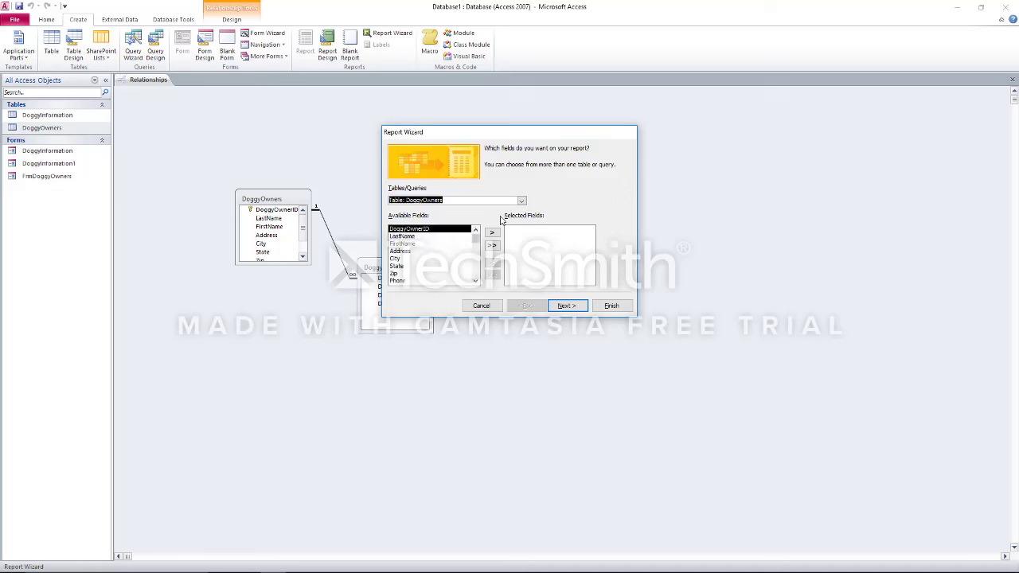
{"action": "key", "text": "alt+Tab"}
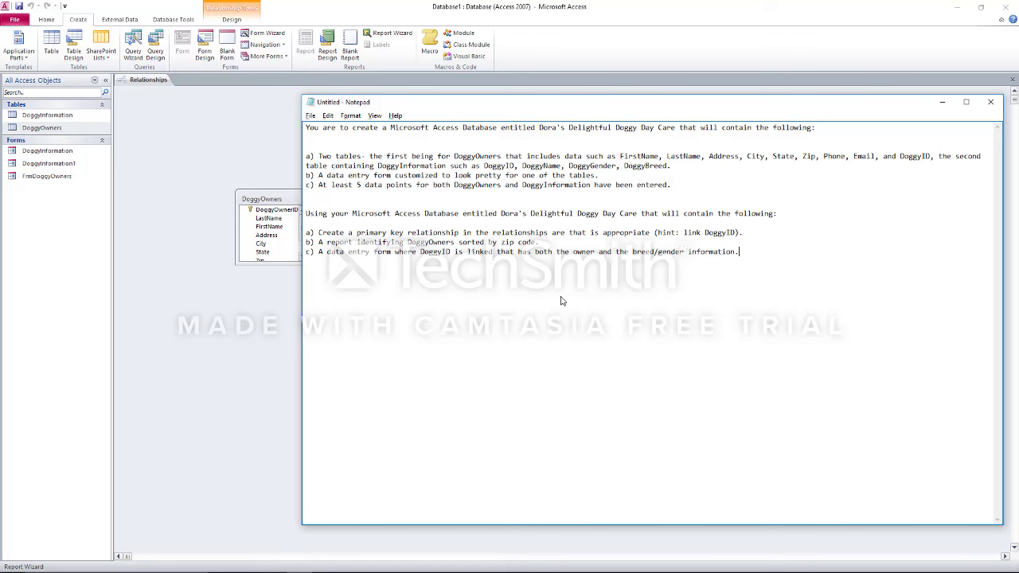
{"action": "key", "text": "alt+Tab"}
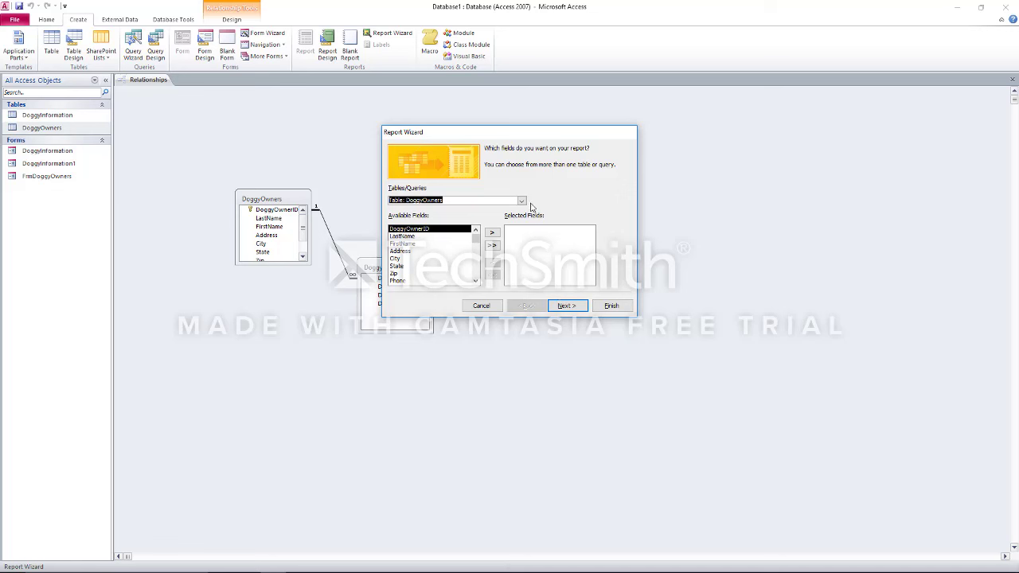
Add every DoggyOwners field, group by Zip, and finish the report into preview
{"action": "left_click", "coordinate": [491, 246]}
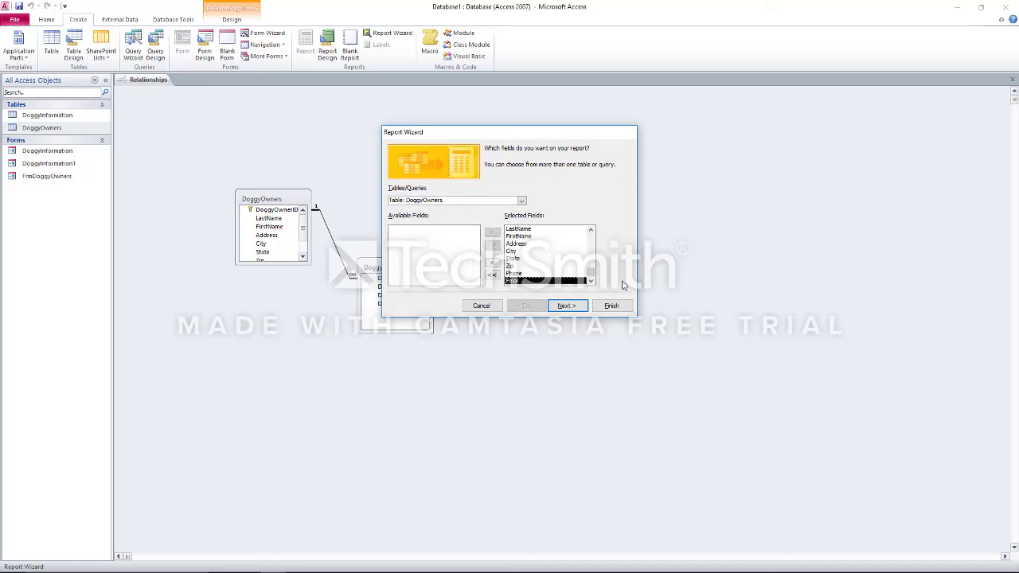
{"action": "left_click", "coordinate": [573, 313]}
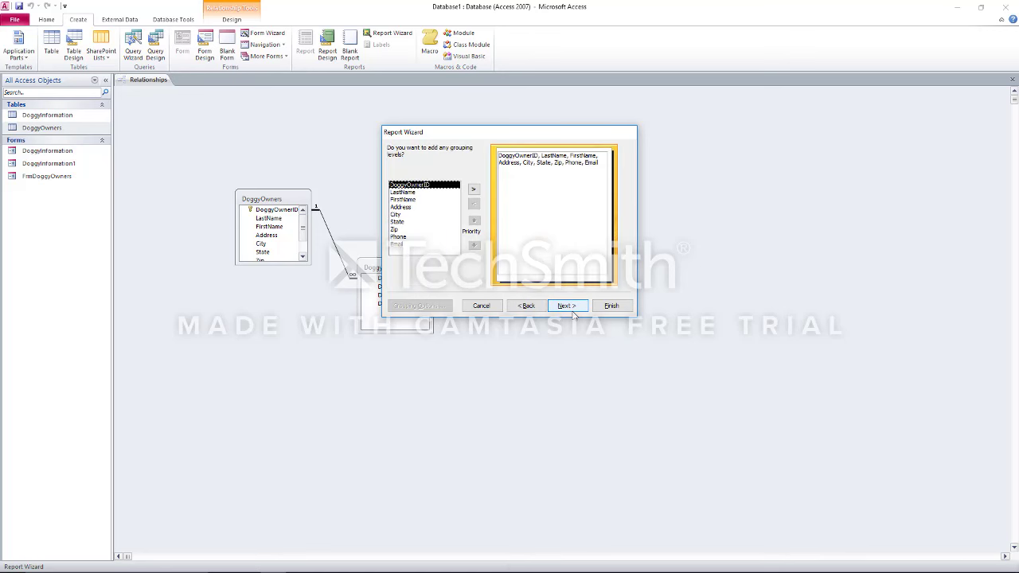
{"action": "left_click", "coordinate": [406, 229]}
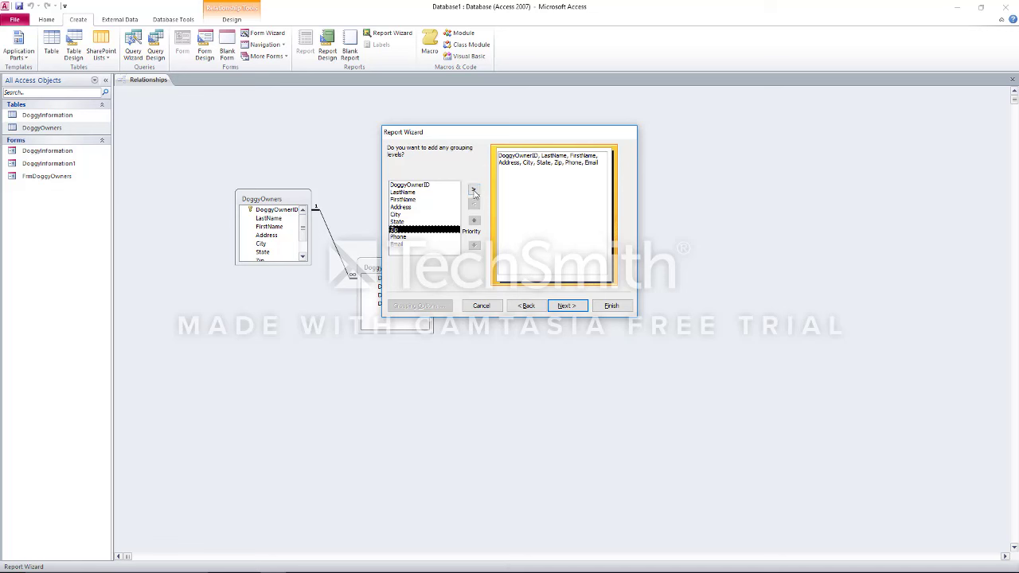
{"action": "left_click", "coordinate": [475, 190]}
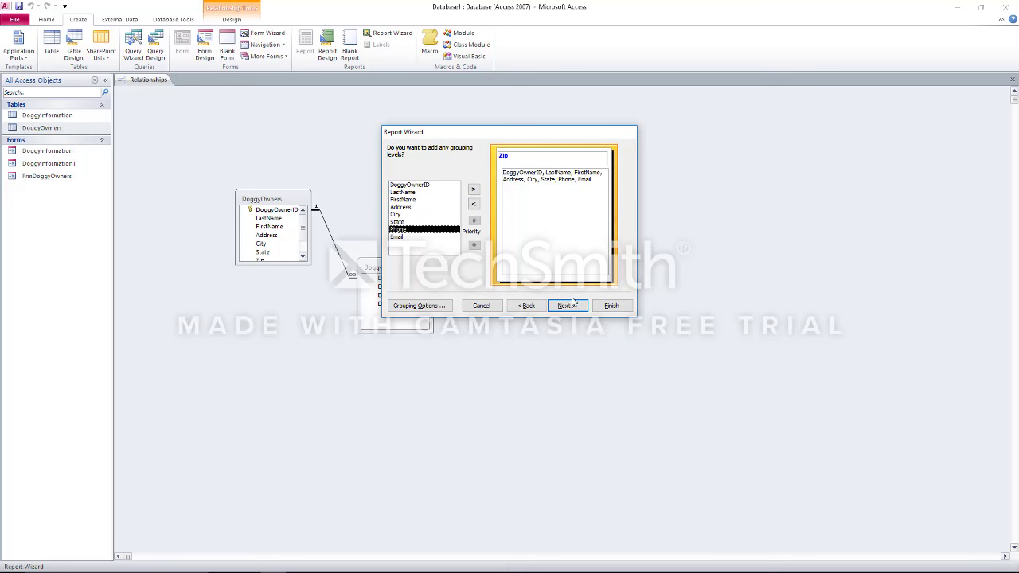
{"action": "left_click", "coordinate": [610, 306]}
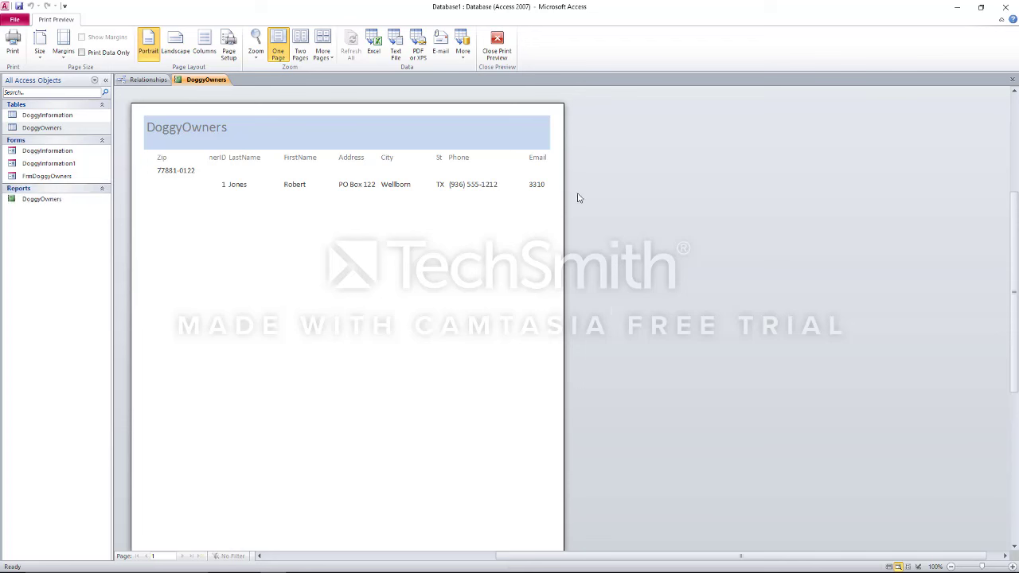
Switch the DoggyOwners report to Landscape orientation and close its preview
{"action": "left_click", "coordinate": [175, 43]}
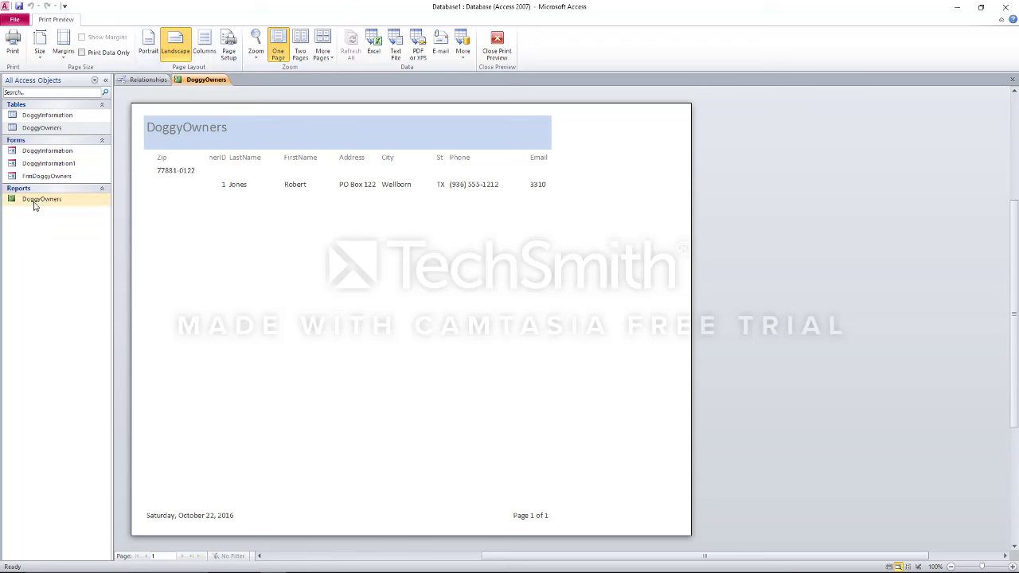
{"action": "right_click", "coordinate": [206, 81]}
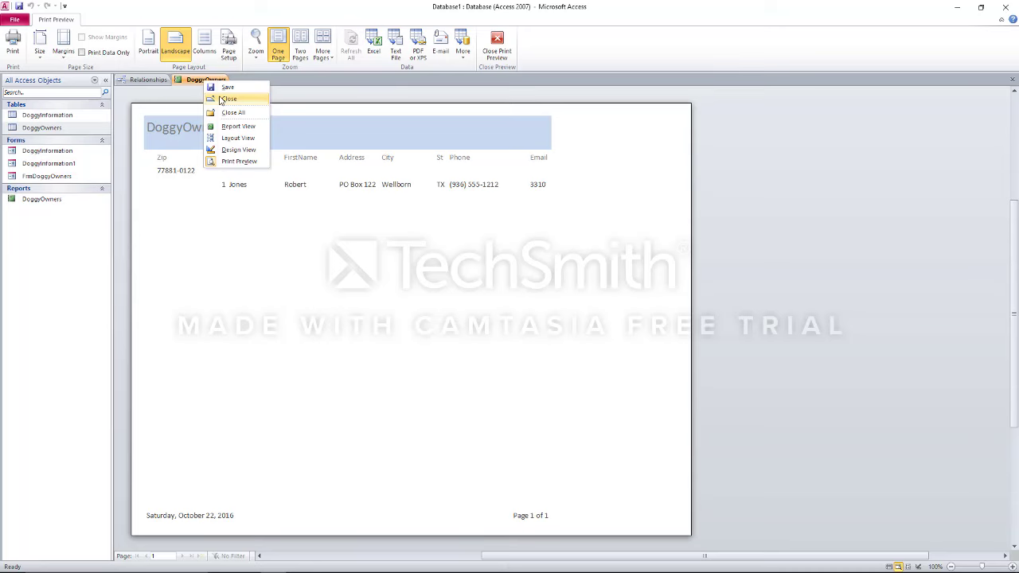
{"action": "left_click", "coordinate": [226, 99]}
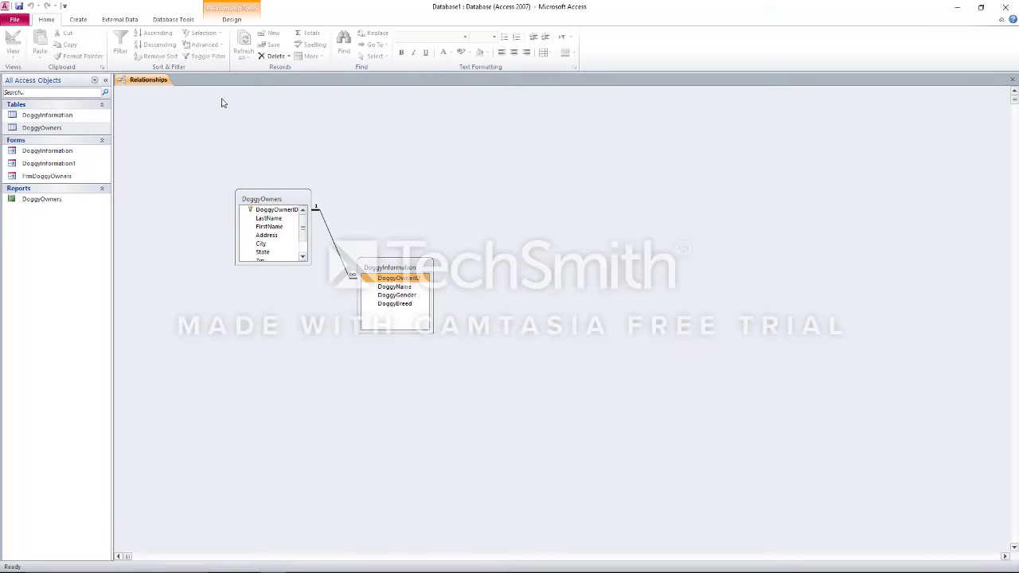
{"action": "key", "text": "alt+Tab"}
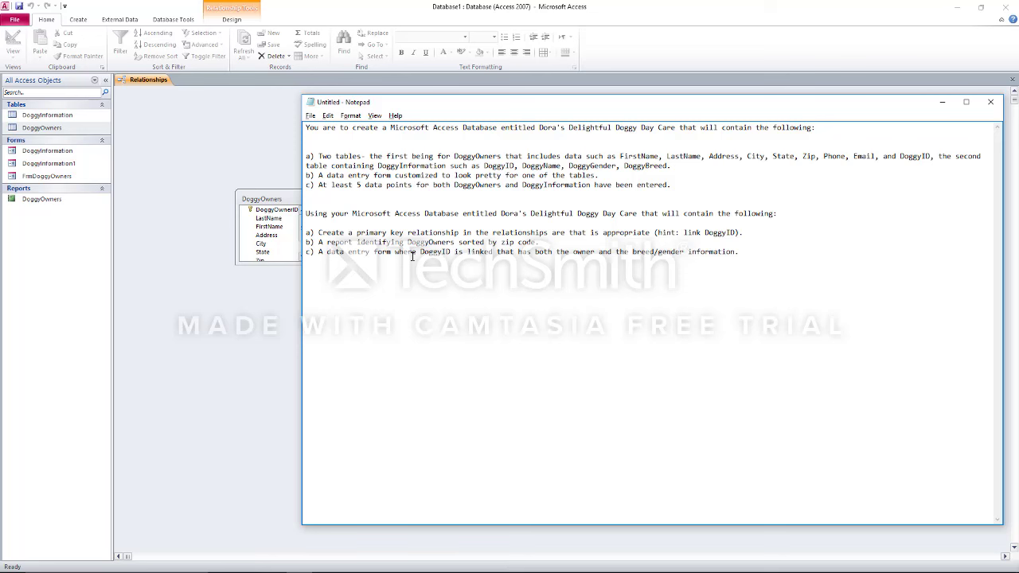
{"action": "left_click", "coordinate": [184, 169]}
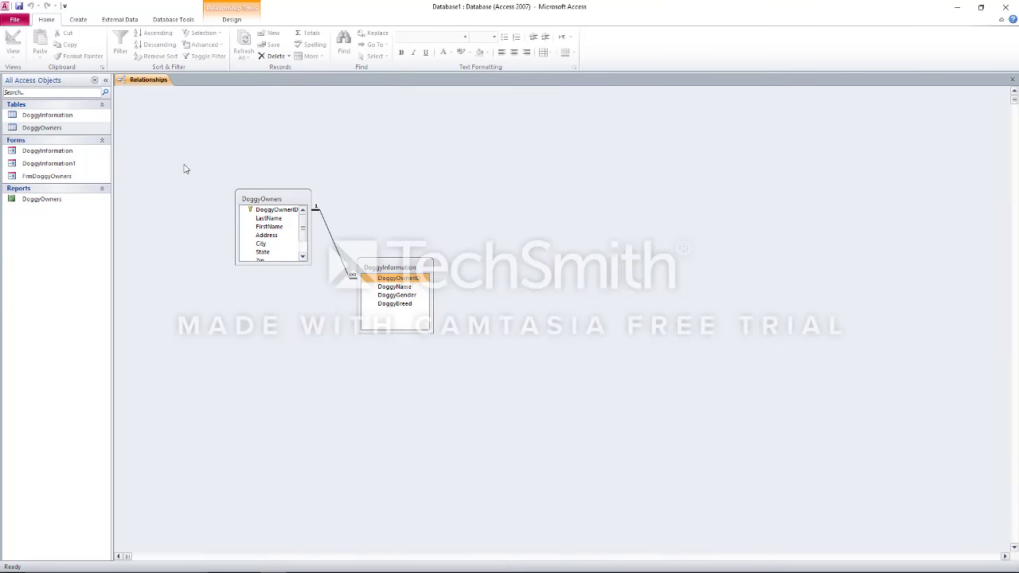
{"action": "left_click", "coordinate": [77, 20]}
{"action": "left_click", "coordinate": [262, 33]}
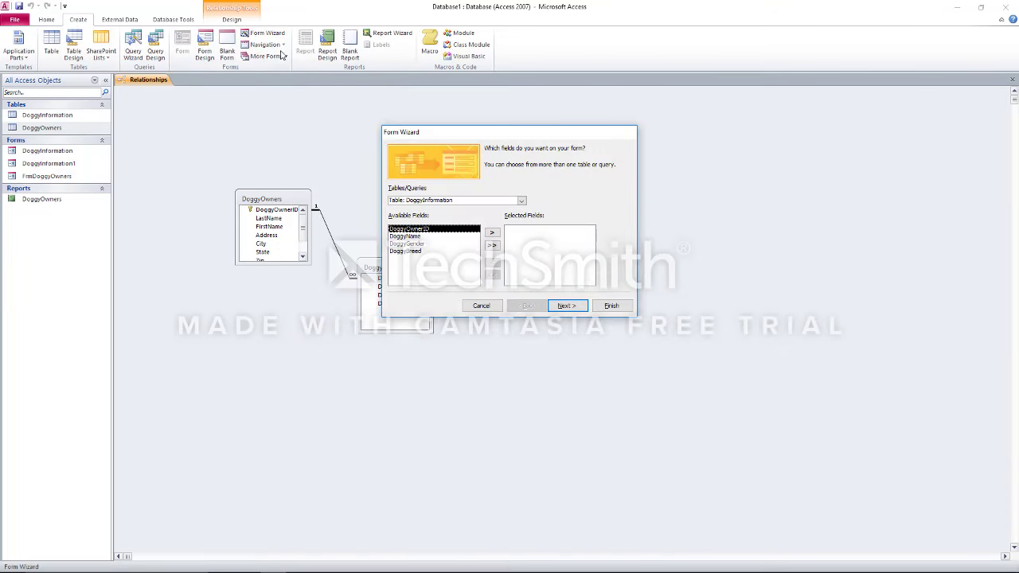
{"action": "left_click", "coordinate": [488, 307]}
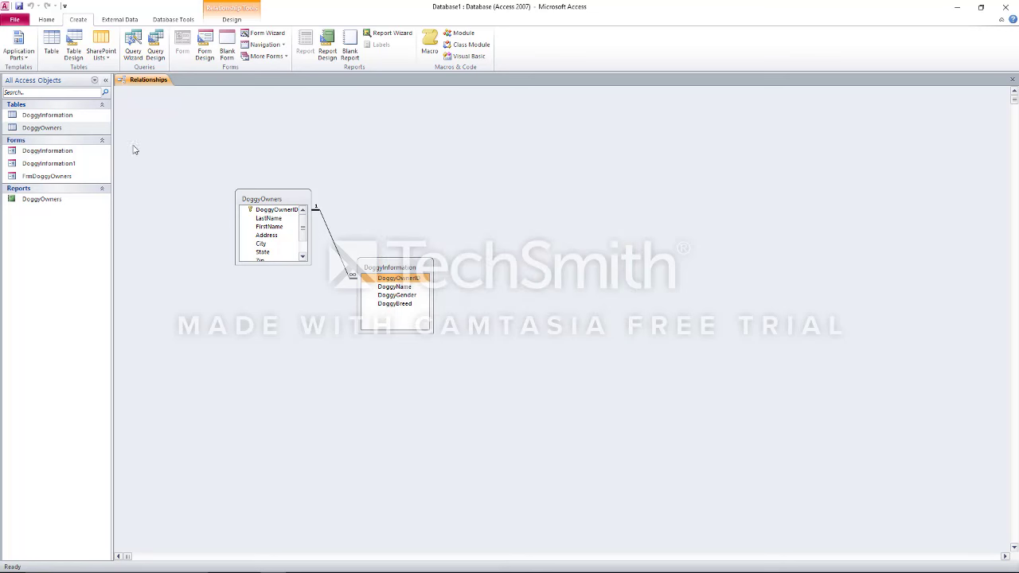
{"action": "left_click", "coordinate": [95, 81]}
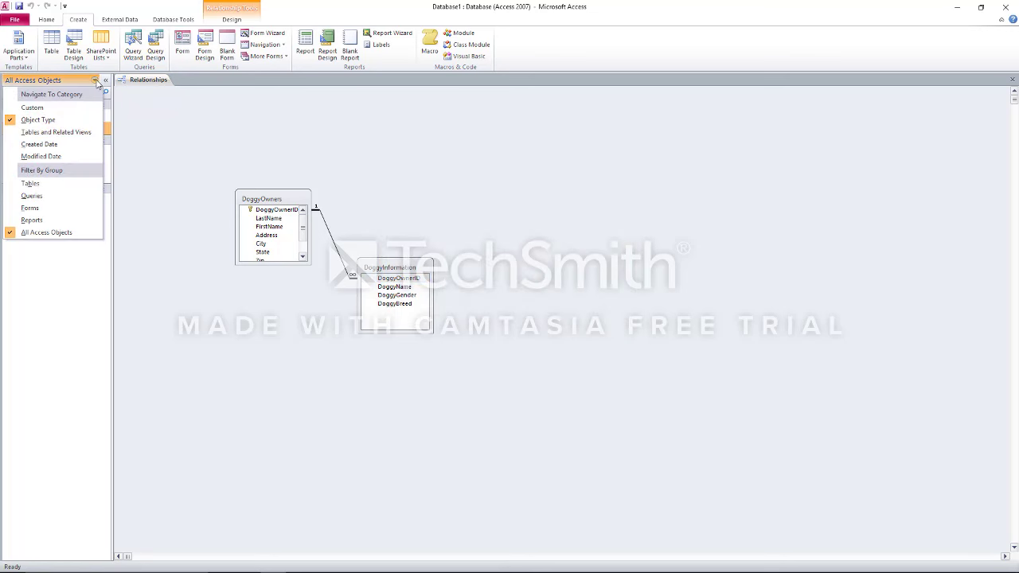
Start the Simple Query Wizard and add every DoggyOwners field
{"action": "left_click", "coordinate": [129, 5]}
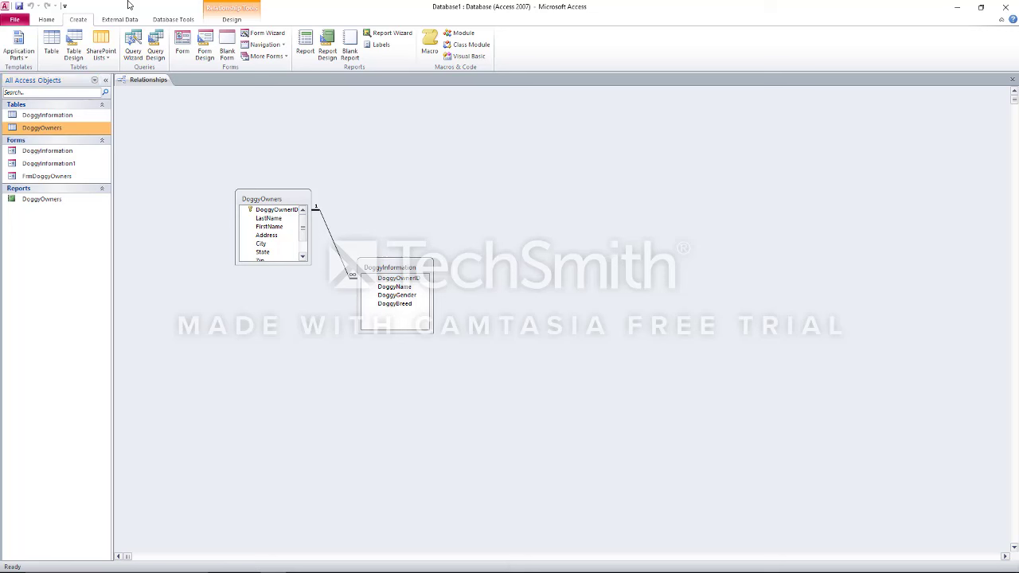
{"action": "left_click", "coordinate": [133, 46]}
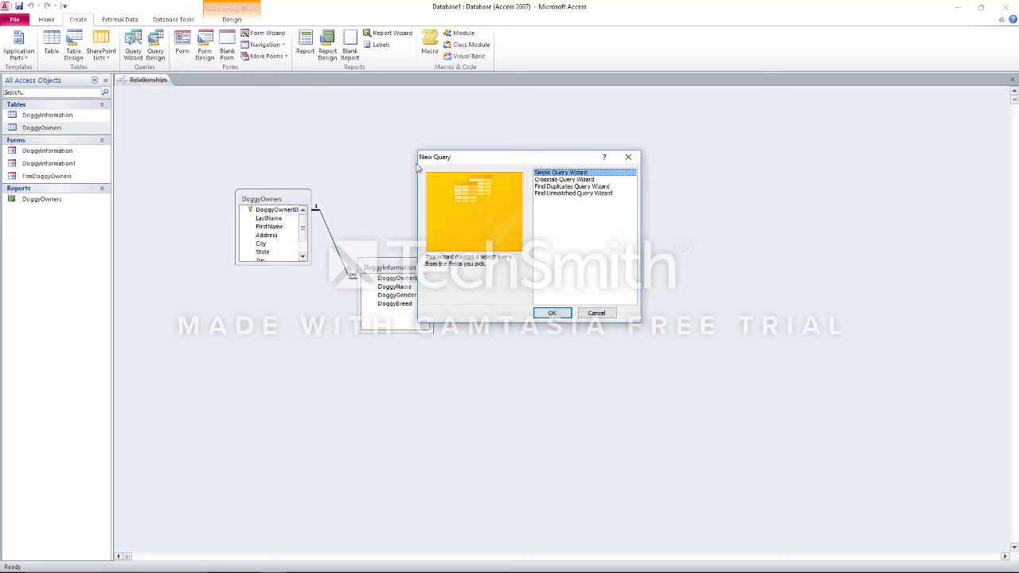
{"action": "left_click", "coordinate": [555, 313]}
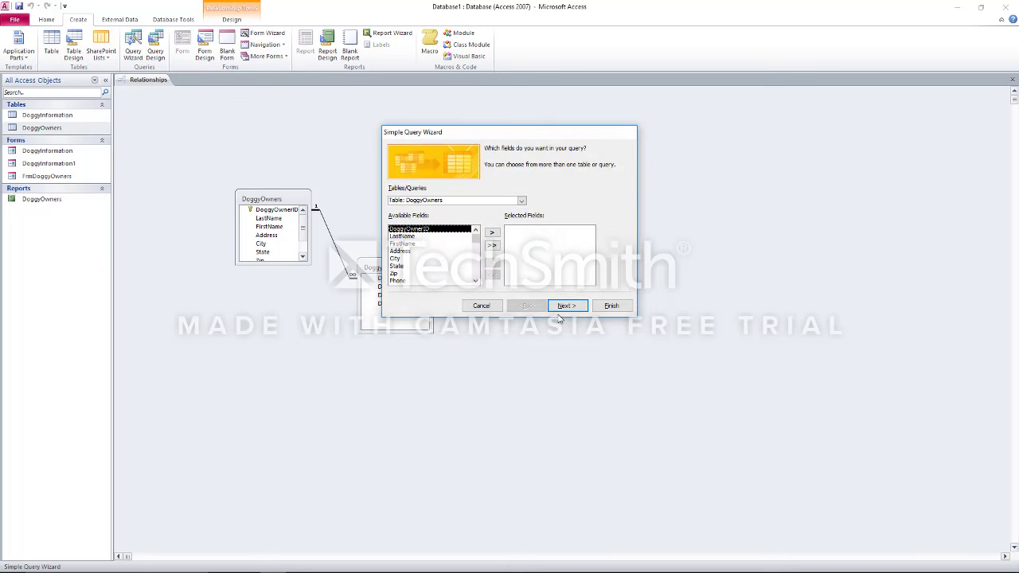
{"action": "left_click", "coordinate": [492, 247]}
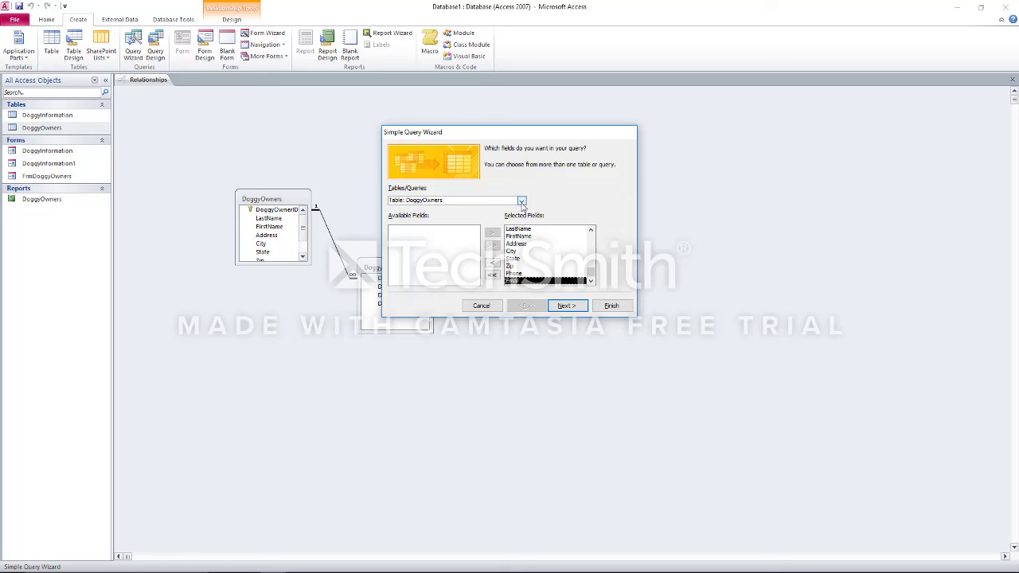
Add DoggyName, DoggyGender and DoggyBreed, keep Detail, and finish into query design
{"action": "left_click", "coordinate": [522, 201]}
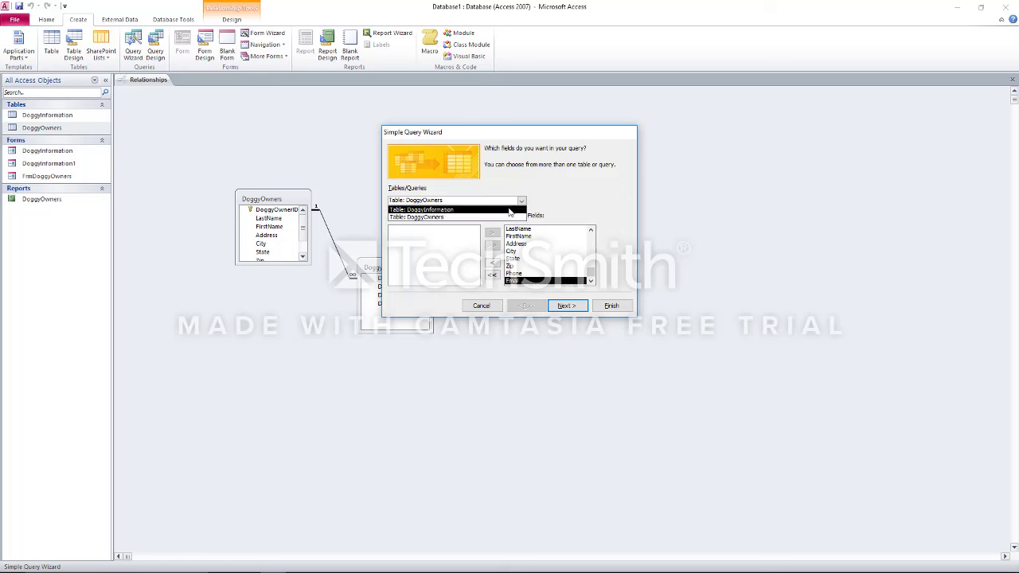
{"action": "left_click", "coordinate": [510, 210]}
{"action": "left_click", "coordinate": [462, 237]}
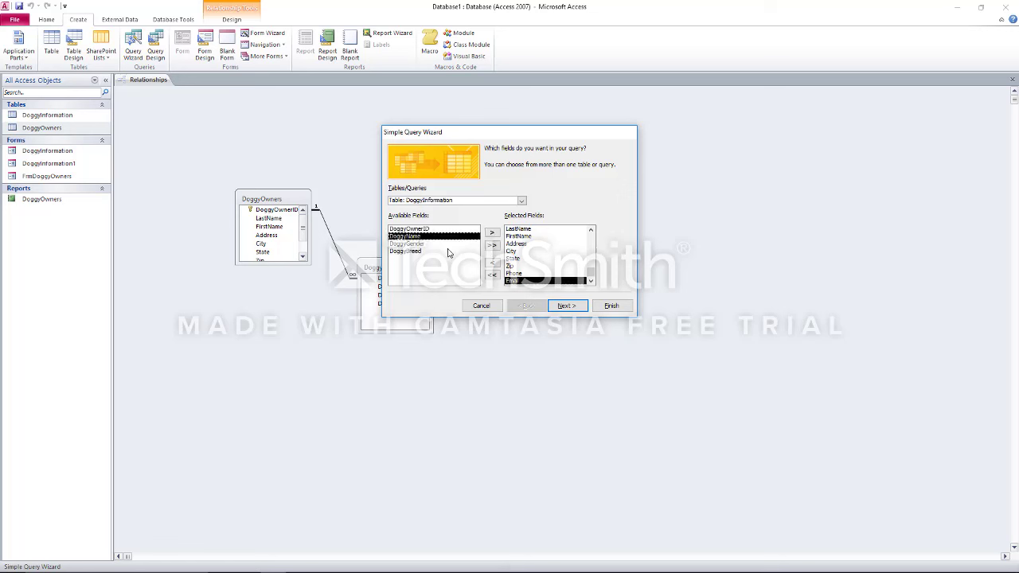
{"action": "left_click", "coordinate": [448, 251]}
{"action": "left_click", "coordinate": [450, 238]}
{"action": "left_click", "coordinate": [492, 233]}
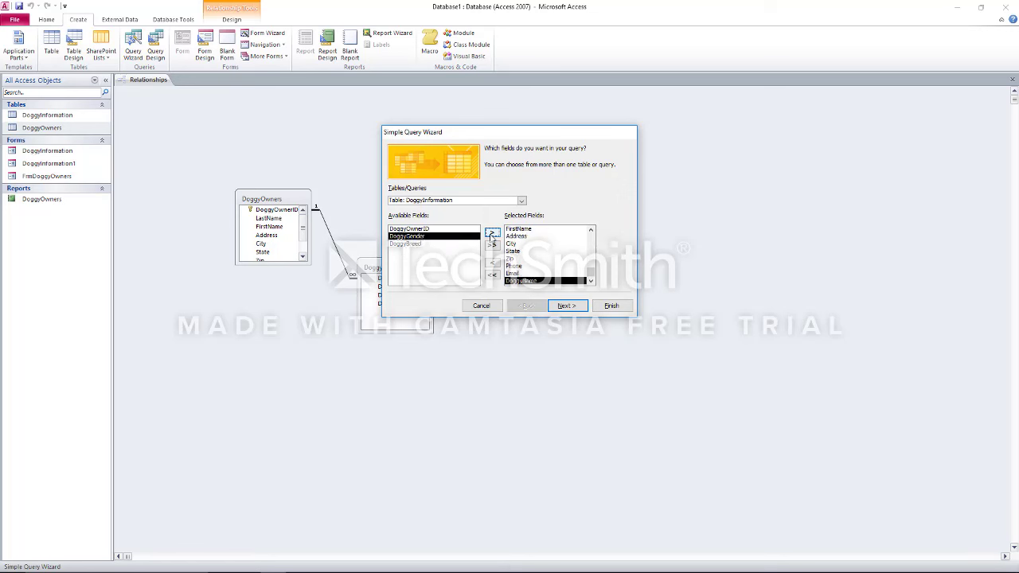
{"action": "left_click", "coordinate": [569, 305]}
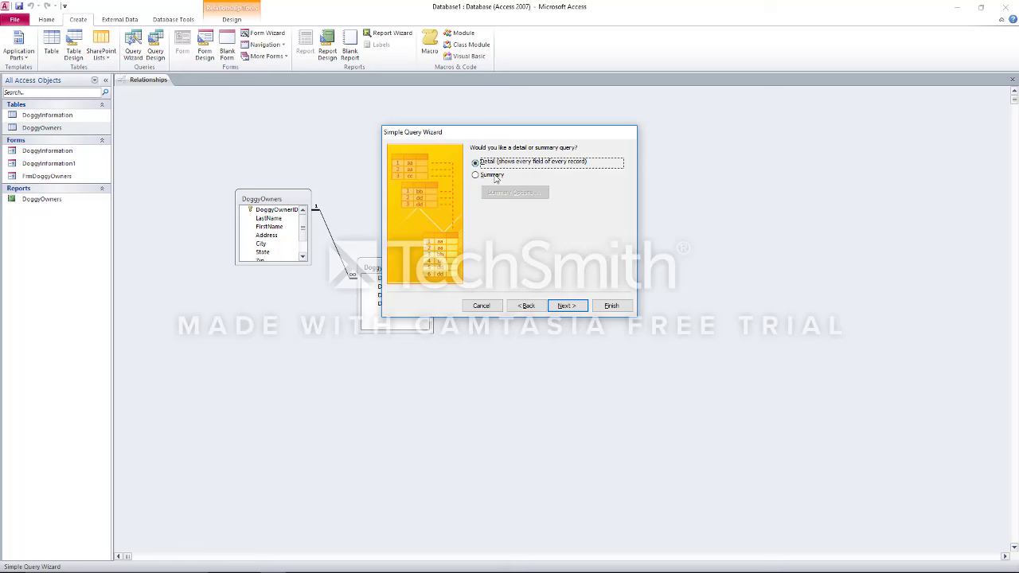
{"action": "left_click", "coordinate": [567, 306]}
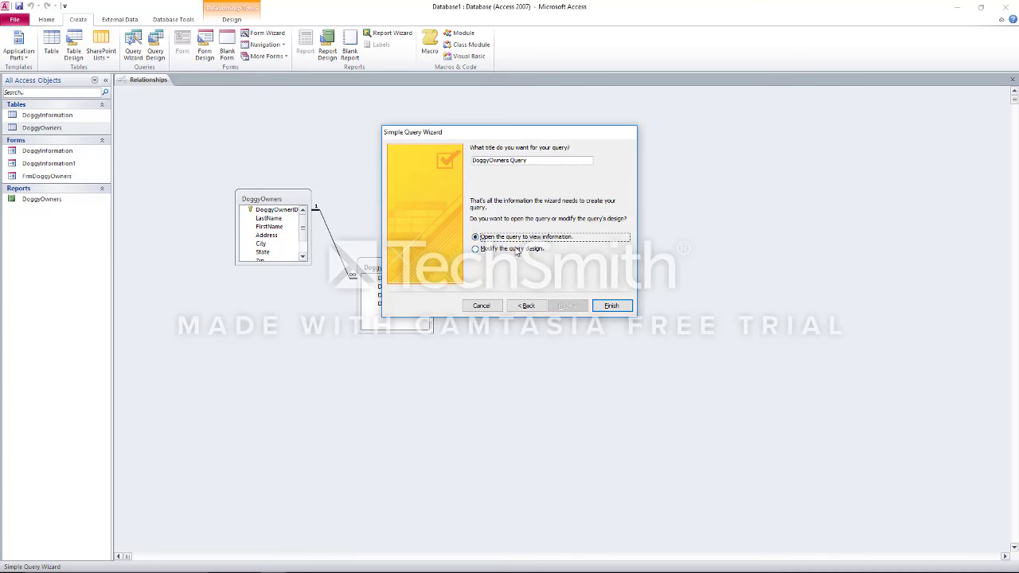
{"action": "left_click", "coordinate": [516, 248]}
{"action": "left_click", "coordinate": [611, 306]}
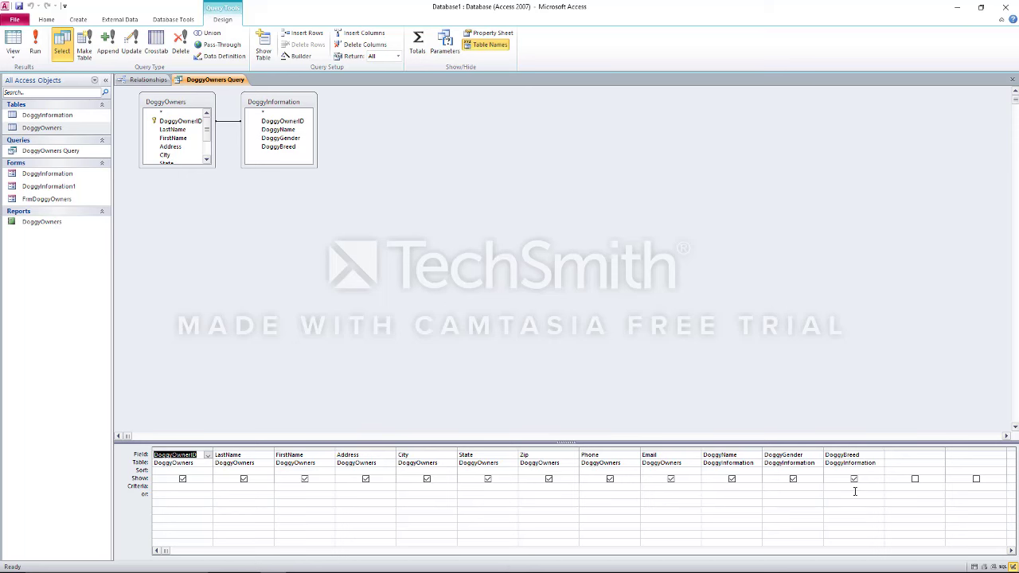
Run the DoggyOwners Query to show its two result rows, Moocow and Meowmix
{"action": "left_click", "coordinate": [36, 43]}
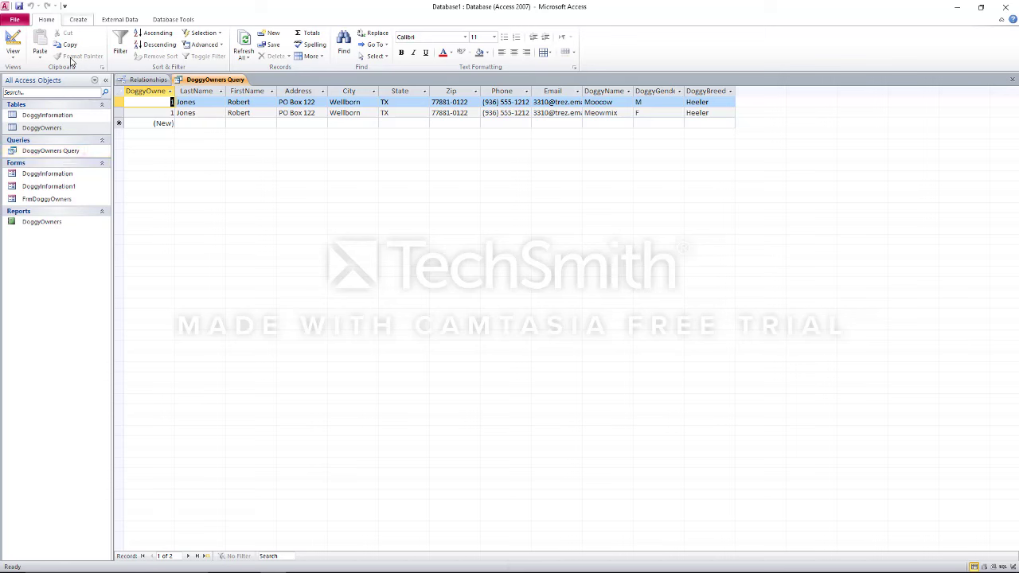
Build a DoggyOwners form in the Form Wizard using all DoggyOwners Query fields
{"action": "left_click", "coordinate": [78, 22]}
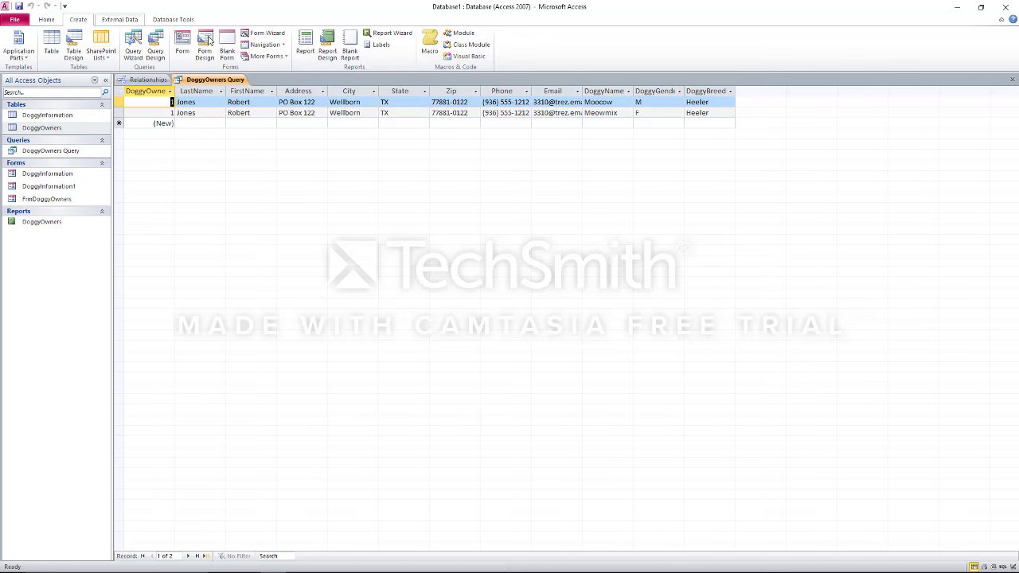
{"action": "left_click", "coordinate": [263, 32]}
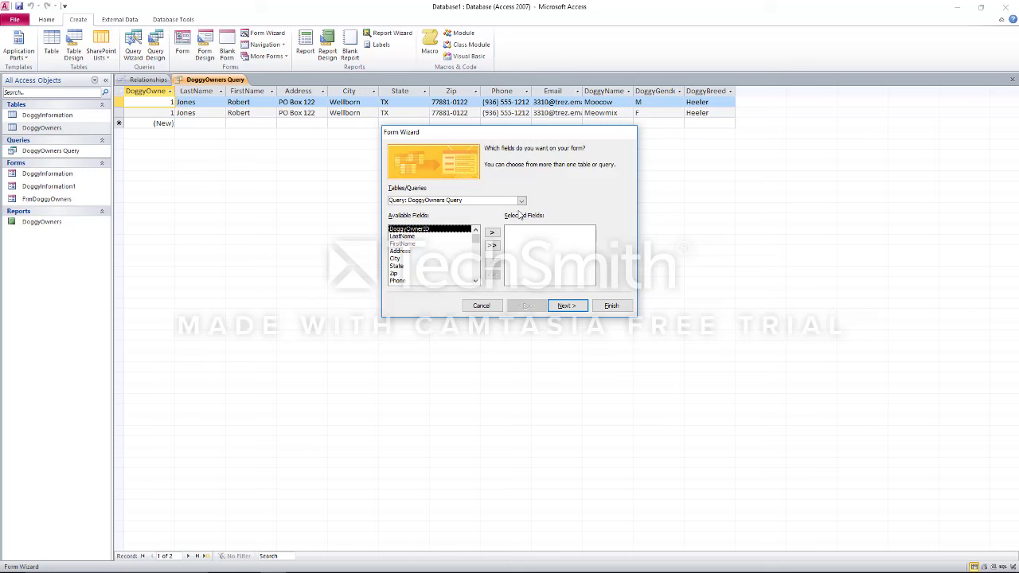
{"action": "left_click", "coordinate": [498, 248]}
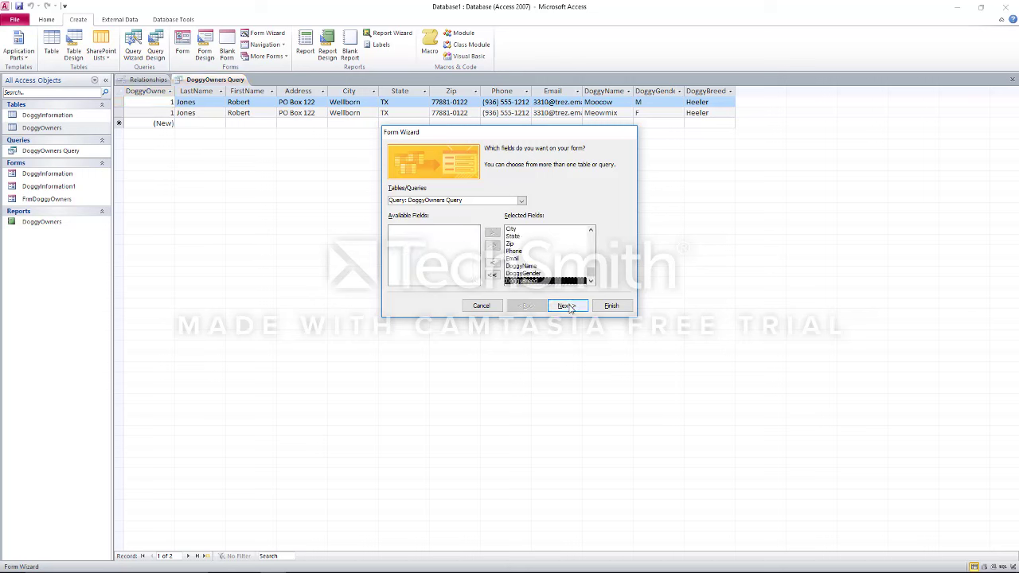
{"action": "left_click", "coordinate": [611, 306]}
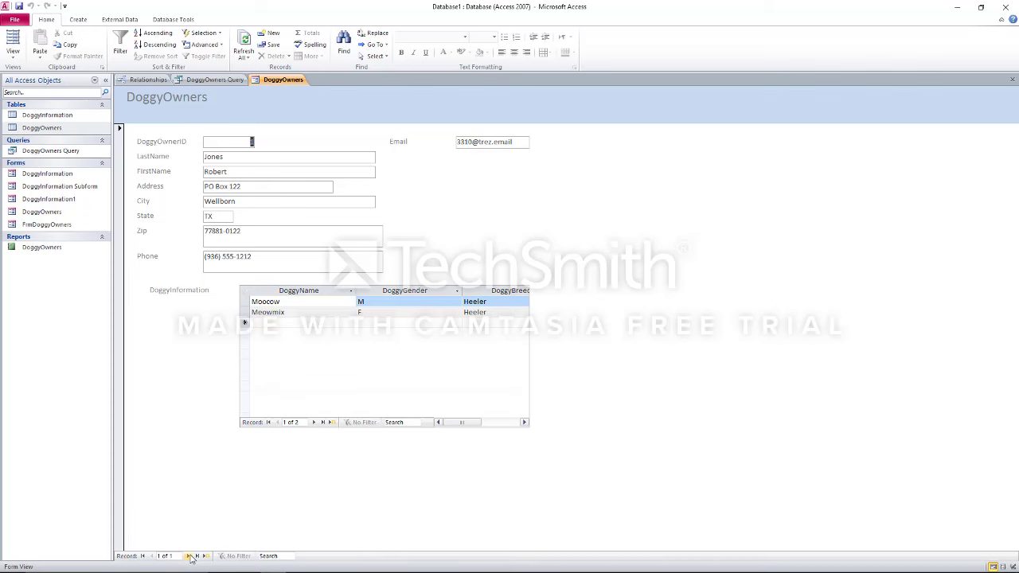
Start a new owner record and enter the owner's last name, first name, street address and city
{"action": "left_click", "coordinate": [191, 556]}
{"action": "key", "text": "Tab"}
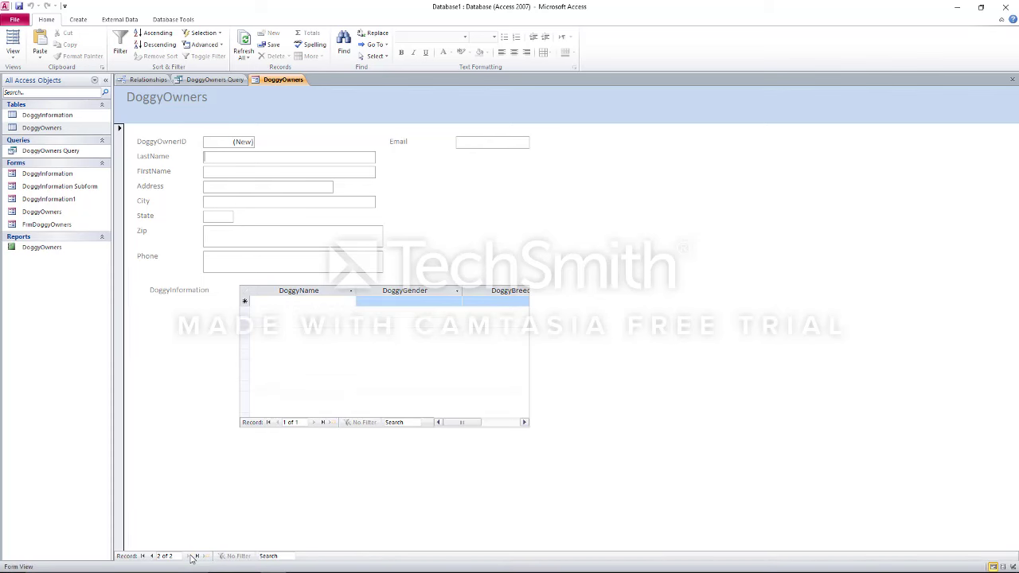
{"action": "key", "text": "Tab"}
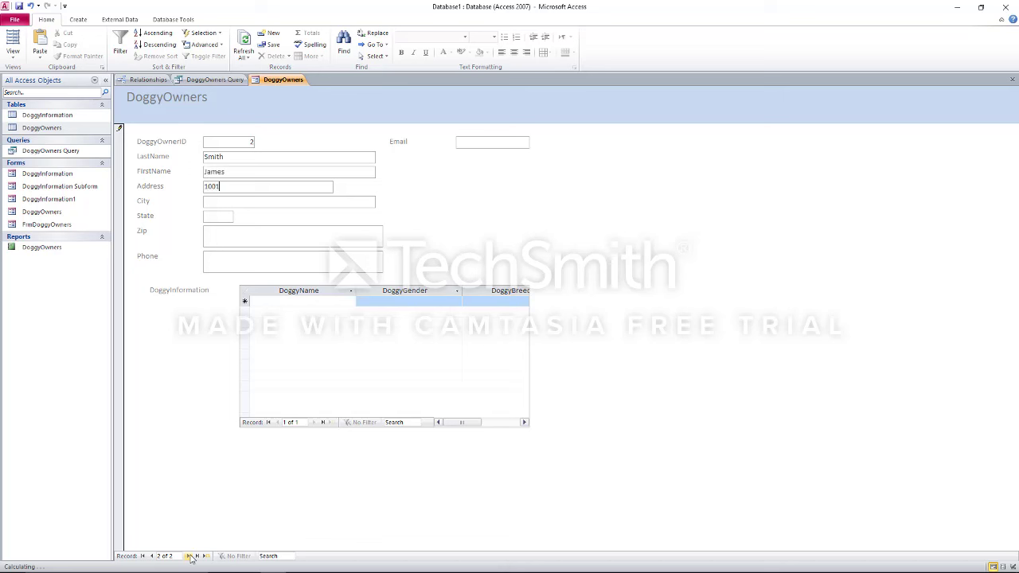
Fill in the owner's state, zip code, phone number and e-mail address
{"action": "key", "text": "Tab"}
{"action": "type", "text": "TX"}
{"action": "key", "text": "Tab"}
{"action": "type", "text": "77"}
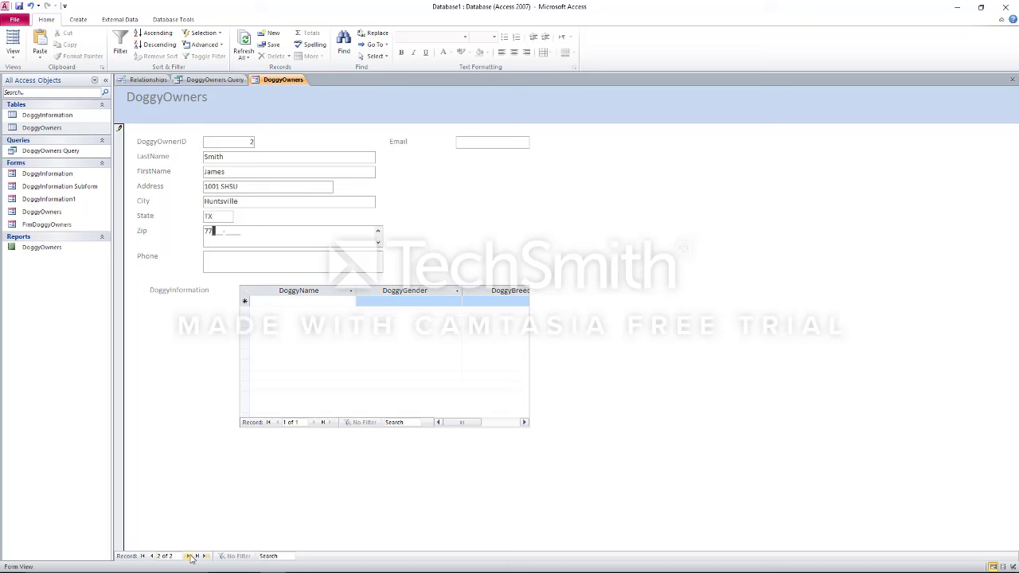
{"action": "type", "text": "341-0001"}
{"action": "key", "text": "Tab"}
{"action": "type", "text": "9"}
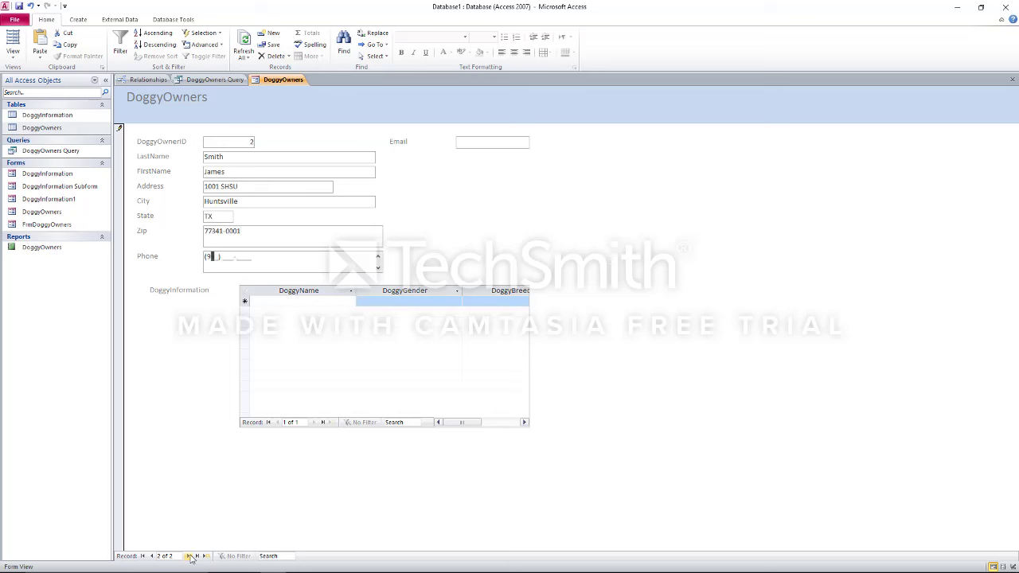
{"action": "type", "text": "36) 555-1212"}
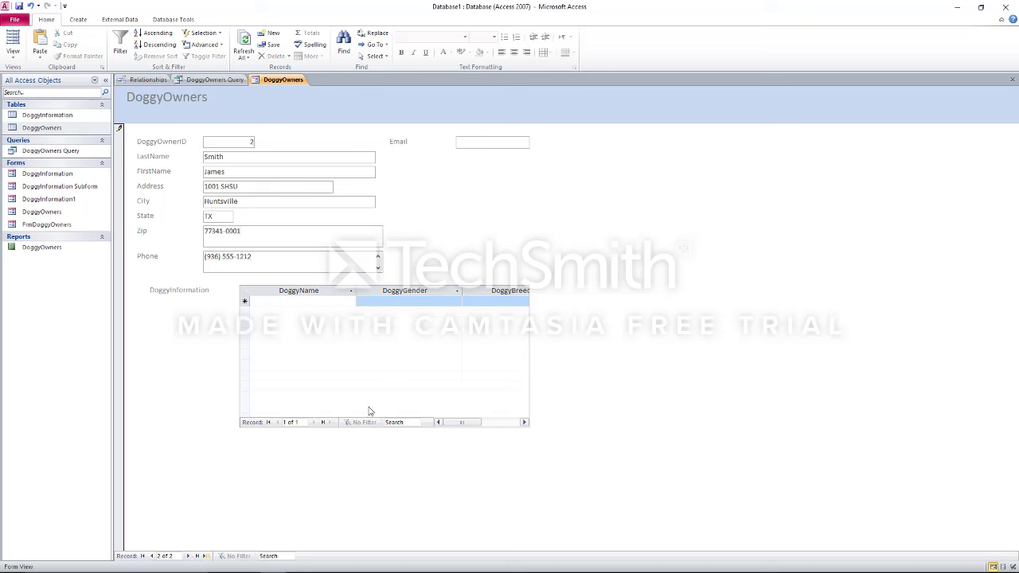
{"action": "left_click", "coordinate": [480, 141]}
{"action": "type", "text": "hi@nowhere.com"}
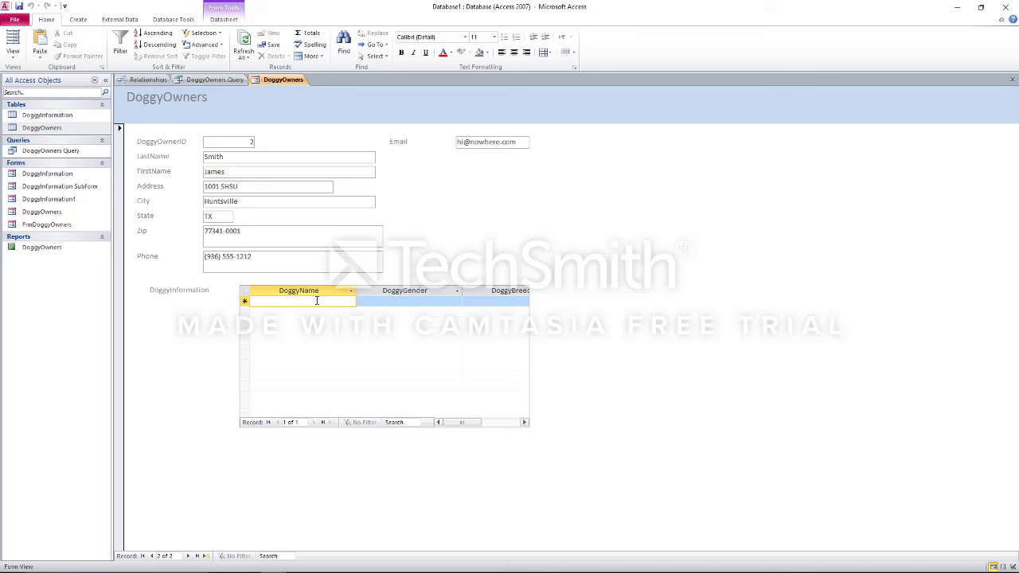
Enter a dog named Max, gender M, breed happy, in the DoggyInformation subform
{"action": "type", "text": "Max"}
{"action": "key", "text": "Tab"}
{"action": "type", "text": "M"}
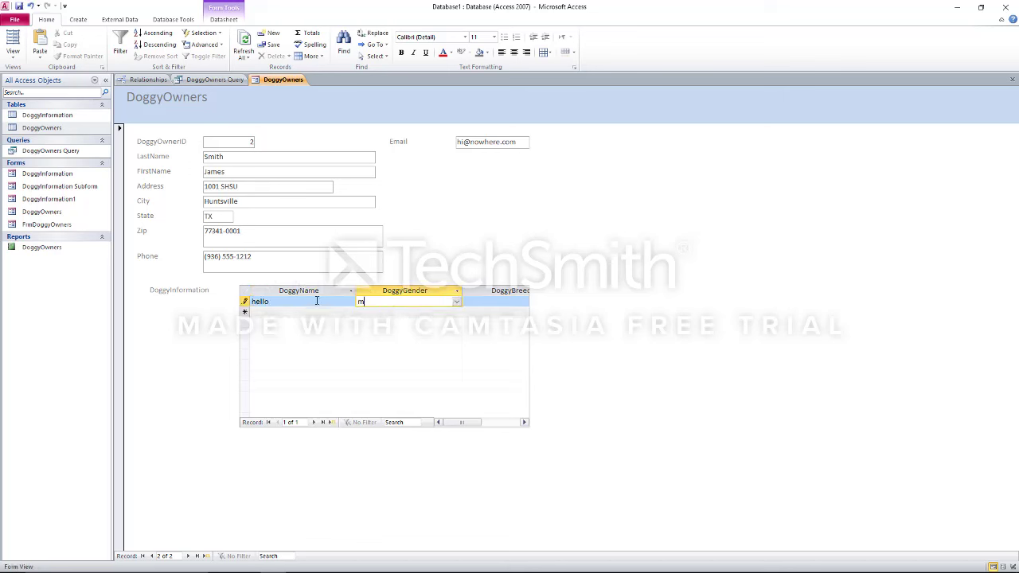
{"action": "key", "text": "Tab"}
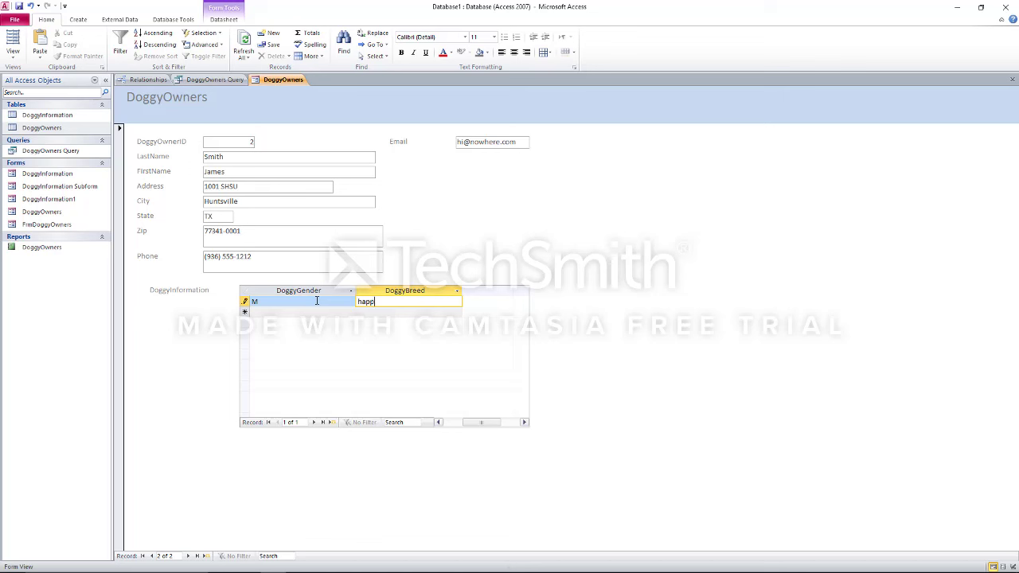
{"action": "type", "text": "happy"}
{"action": "key", "text": "Down"}
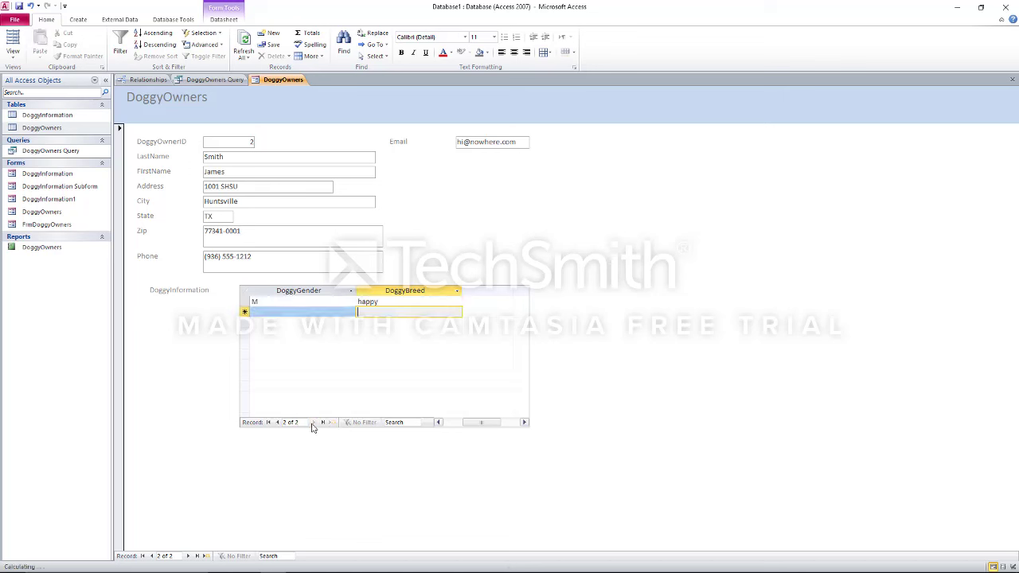
{"action": "left_click", "coordinate": [451, 424]}
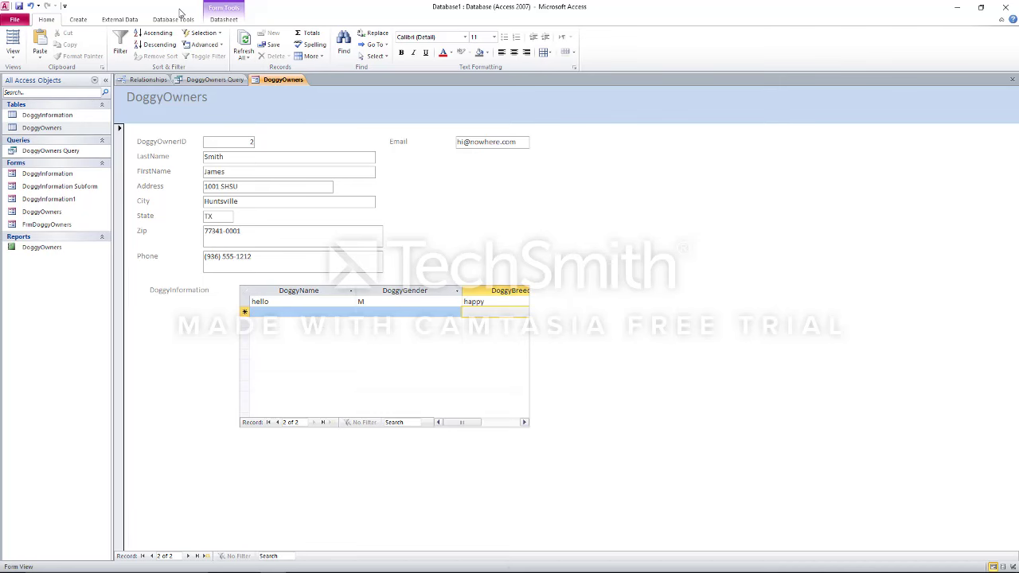
Open the DoggyOwners form in Design View, then widen it and make the Detail section taller
{"action": "right_click", "coordinate": [267, 81]}
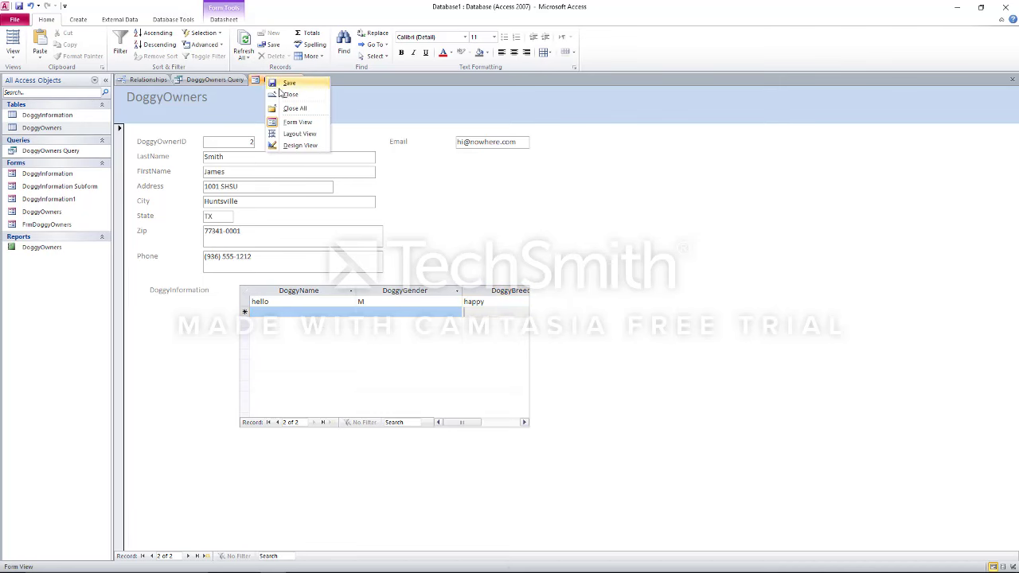
{"action": "left_click", "coordinate": [299, 145]}
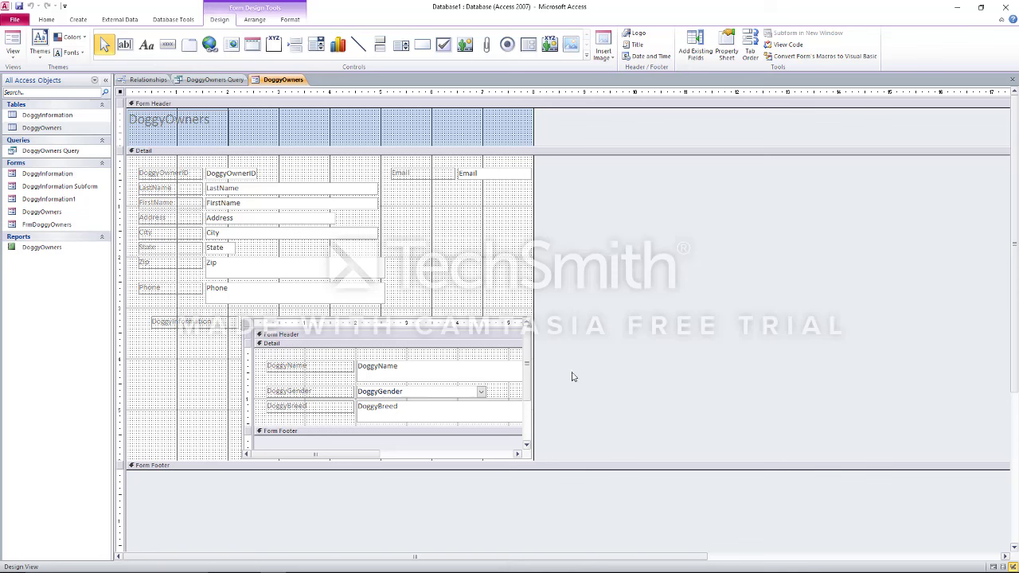
{"action": "left_click_drag", "start_coordinate": [533, 274], "coordinate": [782, 282]}
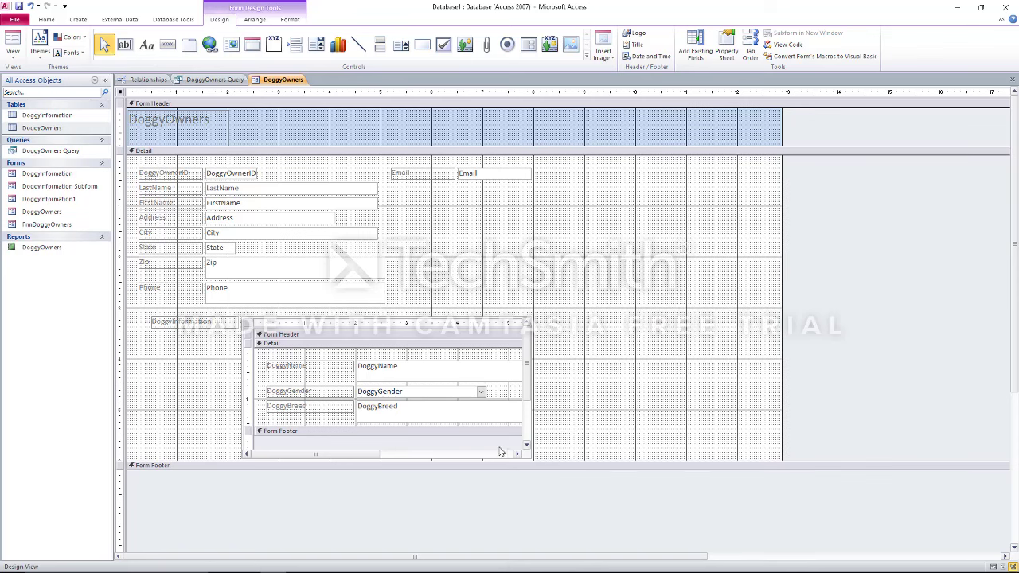
{"action": "left_click_drag", "start_coordinate": [528, 458], "coordinate": [574, 494]}
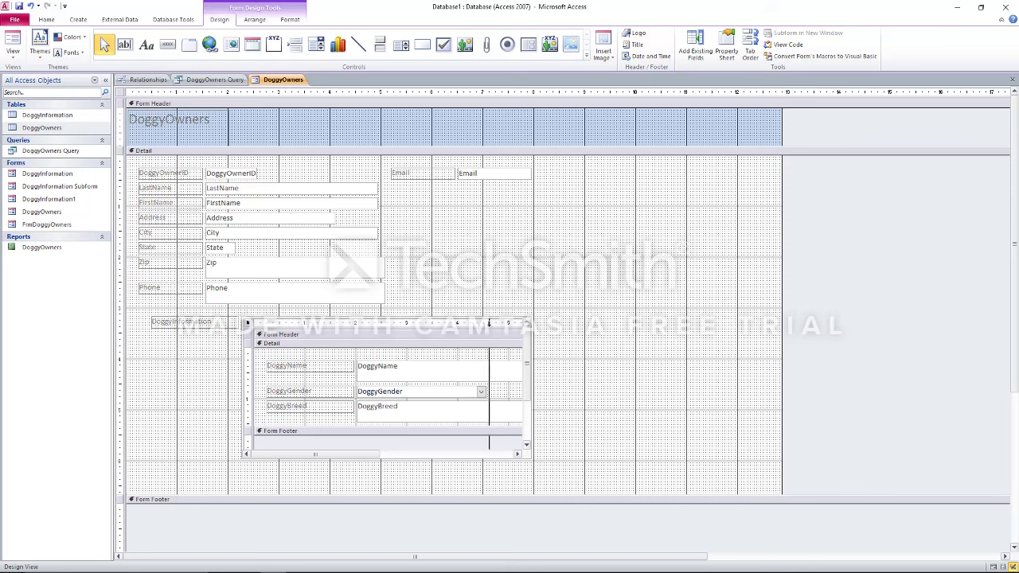
Resize the DoggyInformation subform and select its three labels
{"action": "mouse_move", "coordinate": [489, 322]}
{"action": "left_mouse_down"}
{"action": "mouse_move", "coordinate": [689, 260]}
{"action": "mouse_move", "coordinate": [473, 321]}
{"action": "left_mouse_up"}
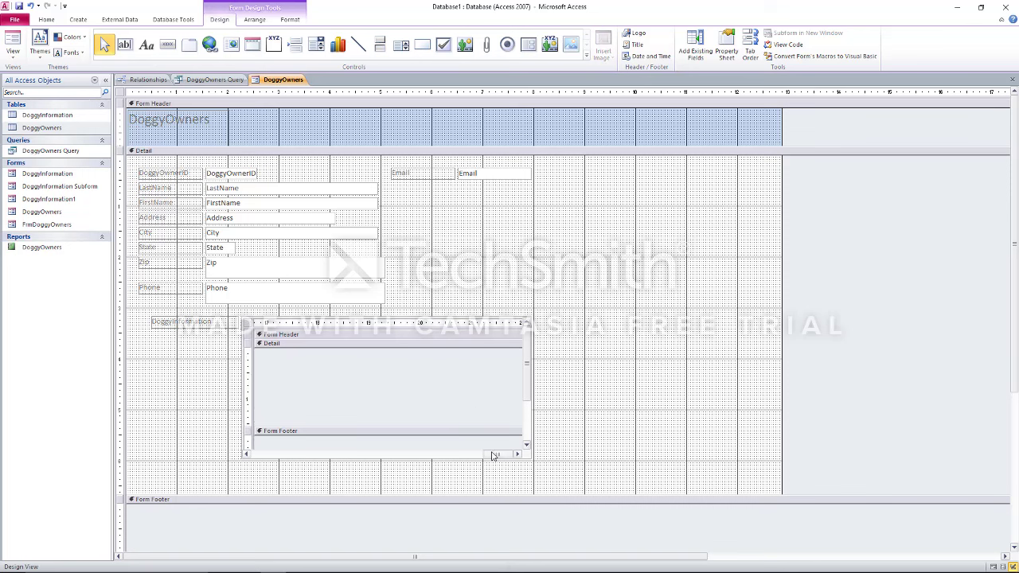
{"action": "left_click_drag", "start_coordinate": [493, 455], "coordinate": [255, 450]}
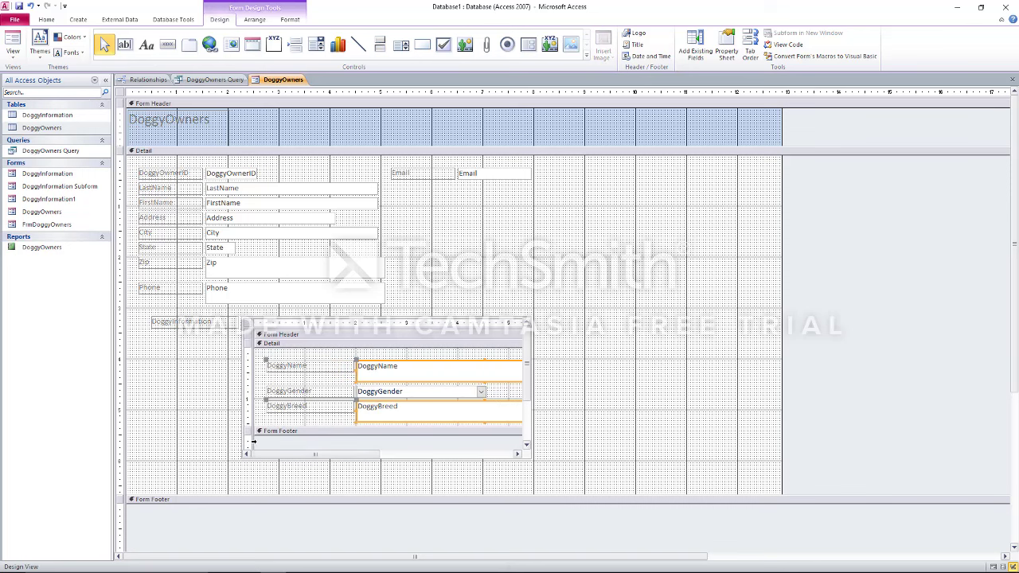
{"action": "left_click", "coordinate": [298, 325]}
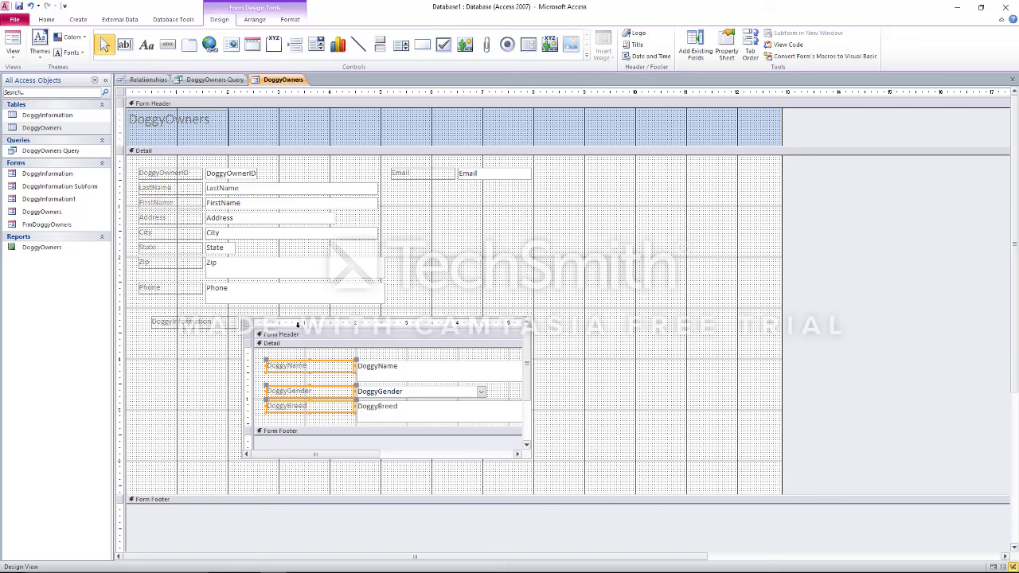
{"action": "right_click", "coordinate": [298, 325]}
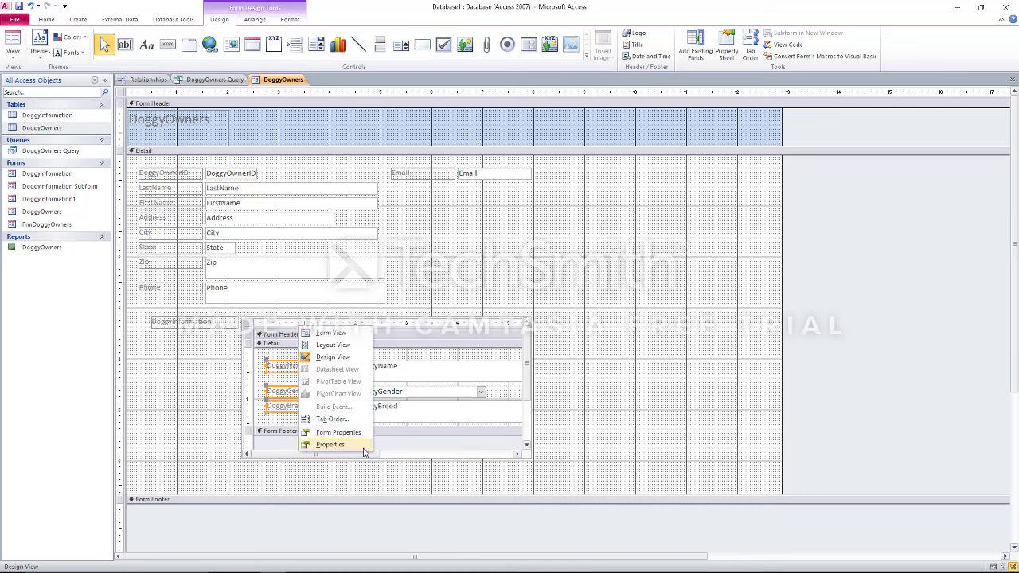
{"action": "left_click", "coordinate": [503, 257]}
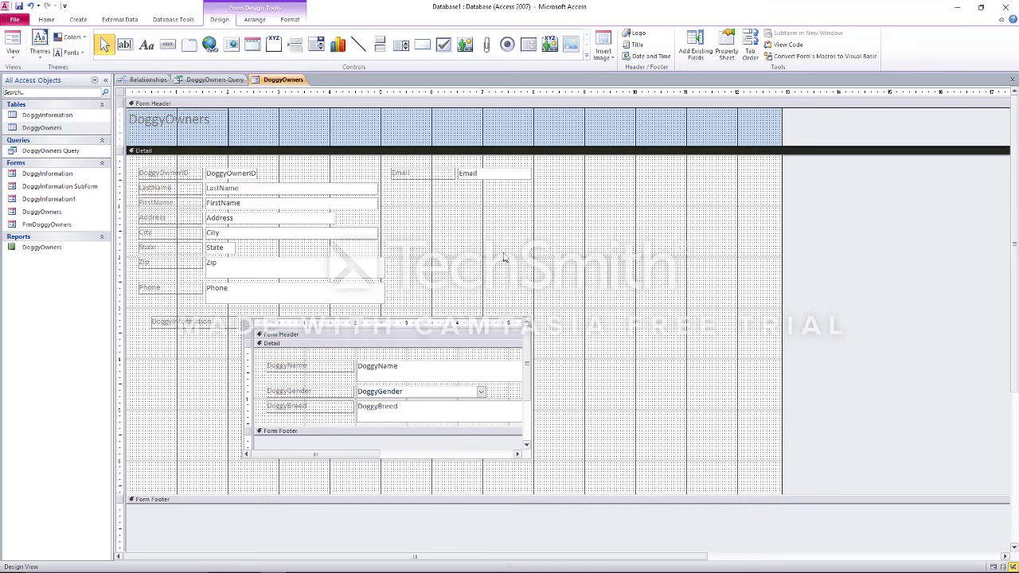